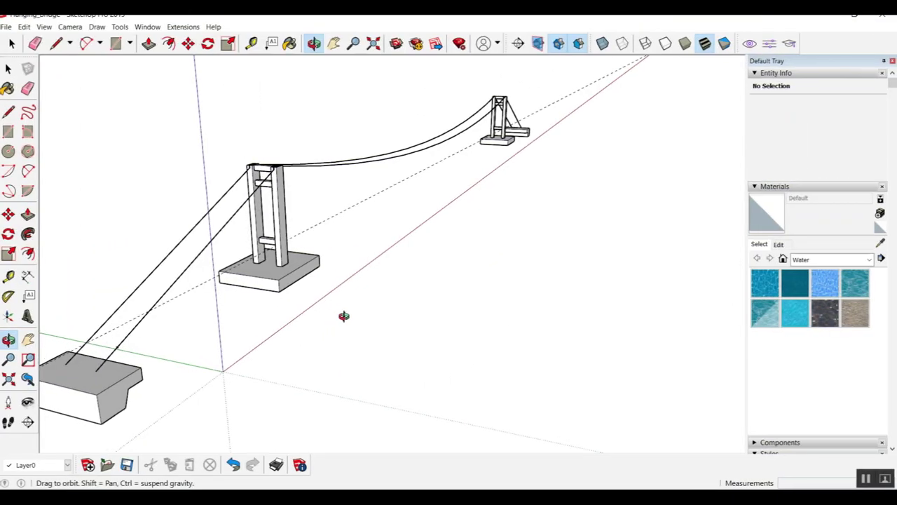
Raise the top face of the tower's base block by 530 mm
{"action": "left_click_drag", "start_coordinate": [343, 316], "coordinate": [415, 312]}
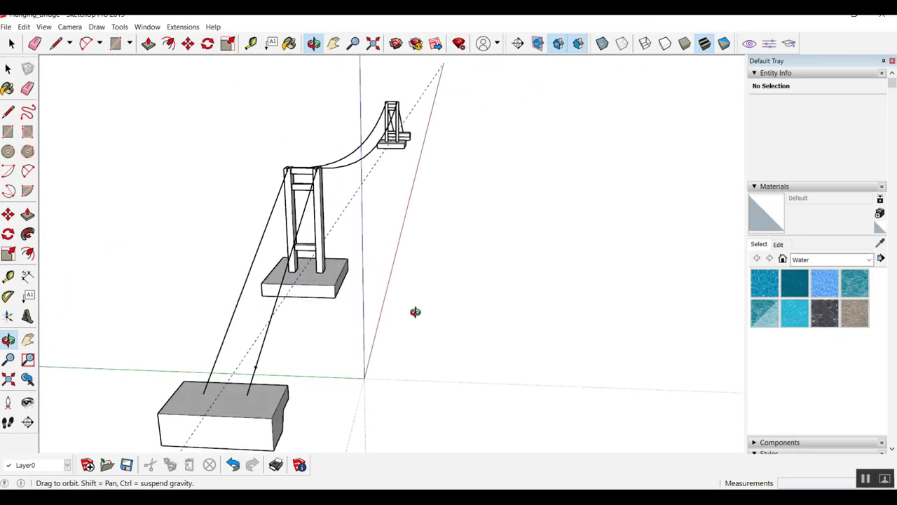
{"action": "mouse_move", "coordinate": [292, 410]}
{"action": "left_mouse_down"}
{"action": "mouse_move", "coordinate": [260, 395]}
{"action": "mouse_move", "coordinate": [257, 371]}
{"action": "mouse_move", "coordinate": [313, 359]}
{"action": "mouse_move", "coordinate": [481, 356]}
{"action": "mouse_move", "coordinate": [593, 374]}
{"action": "left_mouse_up"}
{"action": "key", "text": "t"}
{"action": "middle_click_drag", "start_coordinate": [200, 330], "coordinate": [232, 367]}
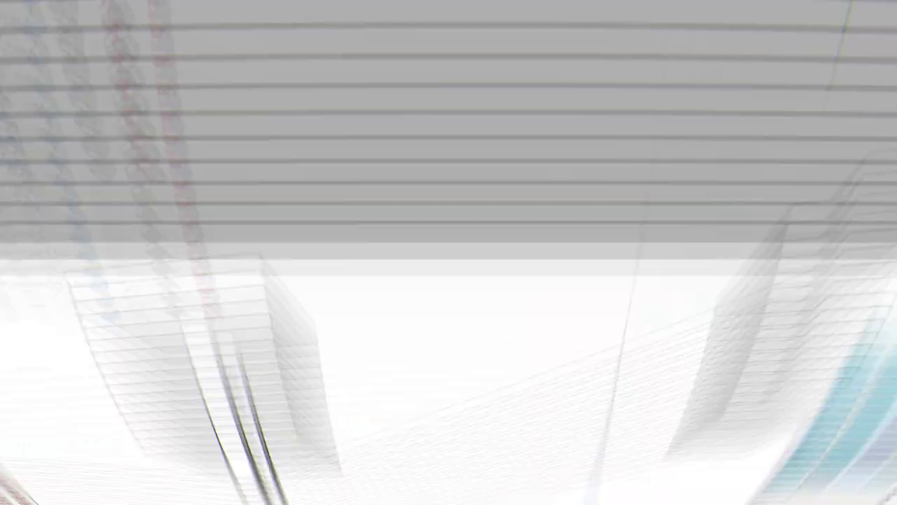
{"action": "key", "text": "p"}
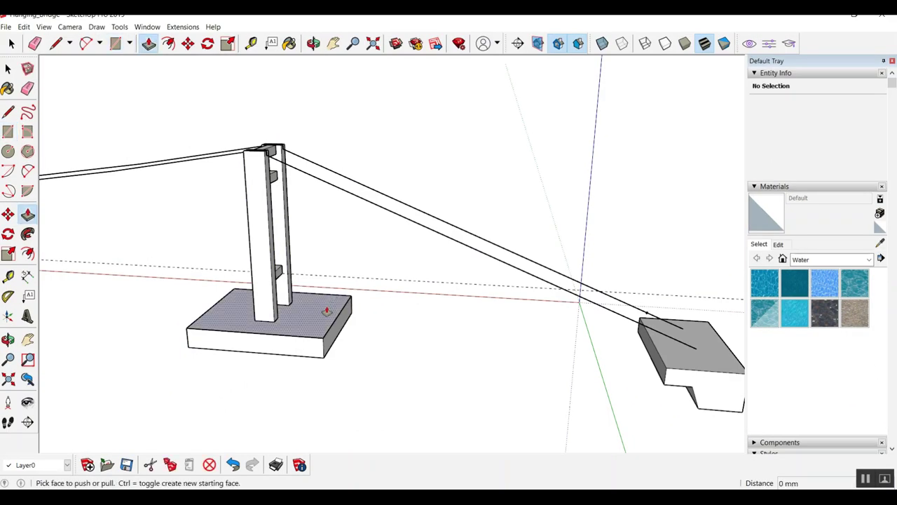
{"action": "left_click", "coordinate": [327, 310]}
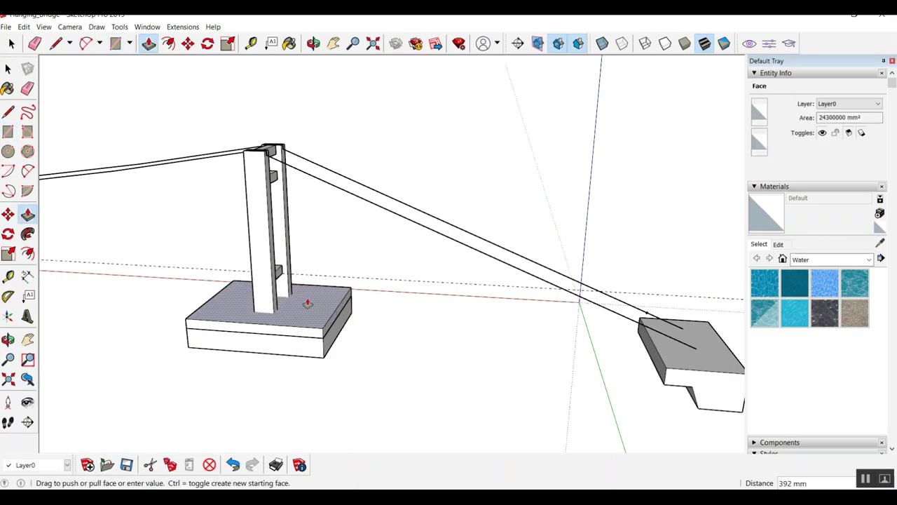
{"action": "left_click", "coordinate": [279, 302]}
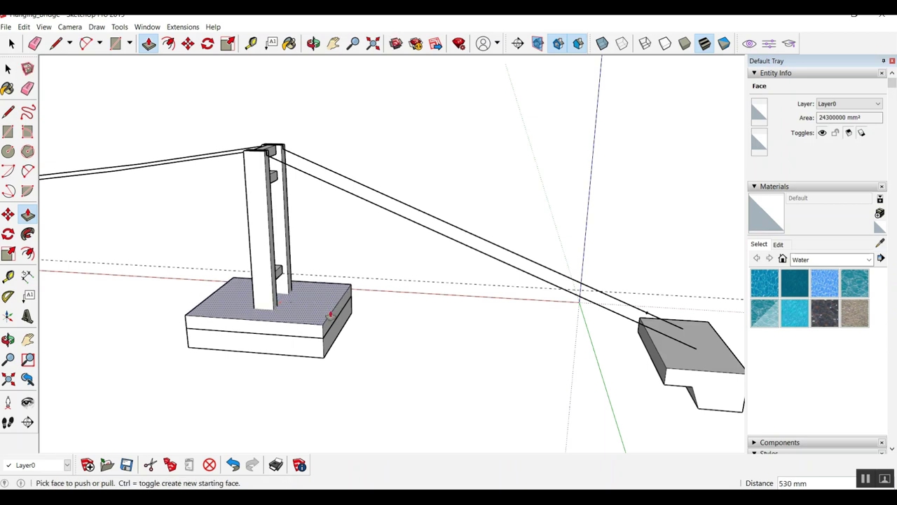
Stretch the base's side out toward the anchor block into a long platform
{"action": "left_click", "coordinate": [330, 314]}
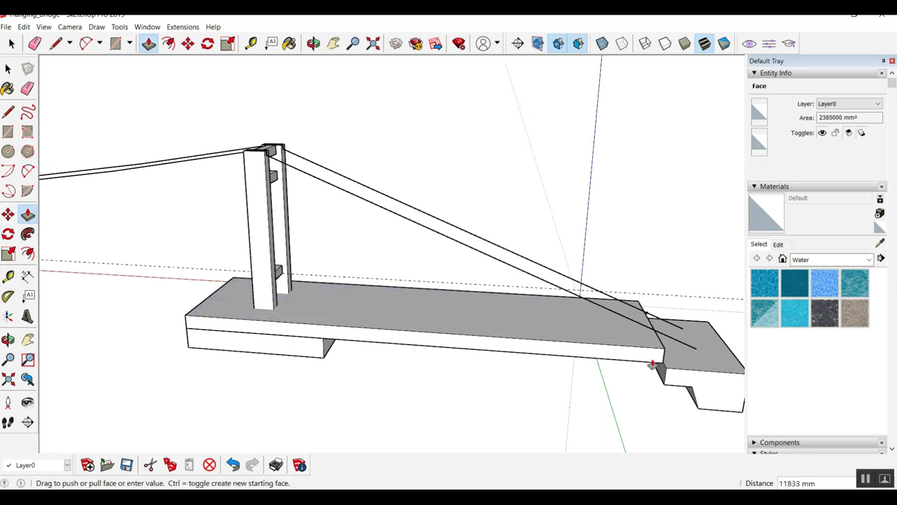
{"action": "middle_click_drag", "start_coordinate": [652, 365], "coordinate": [261, 336]}
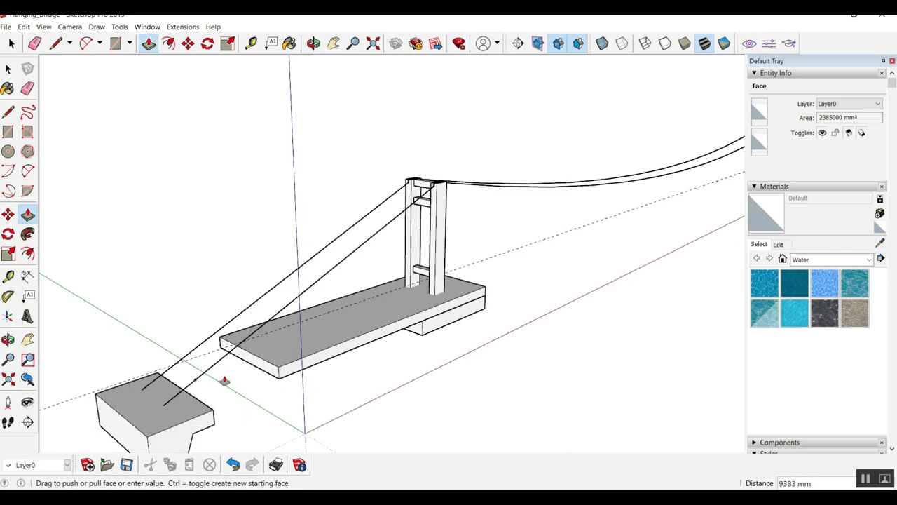
{"action": "left_click", "coordinate": [146, 437]}
{"action": "mouse_move", "coordinate": [146, 437]}
{"action": "middle_mouse_down"}
{"action": "mouse_move", "coordinate": [275, 342]}
{"action": "mouse_move", "coordinate": [303, 305]}
{"action": "middle_mouse_up"}
Push the platform's underside downward and widen it by 3172 mm
{"action": "left_click", "coordinate": [310, 293]}
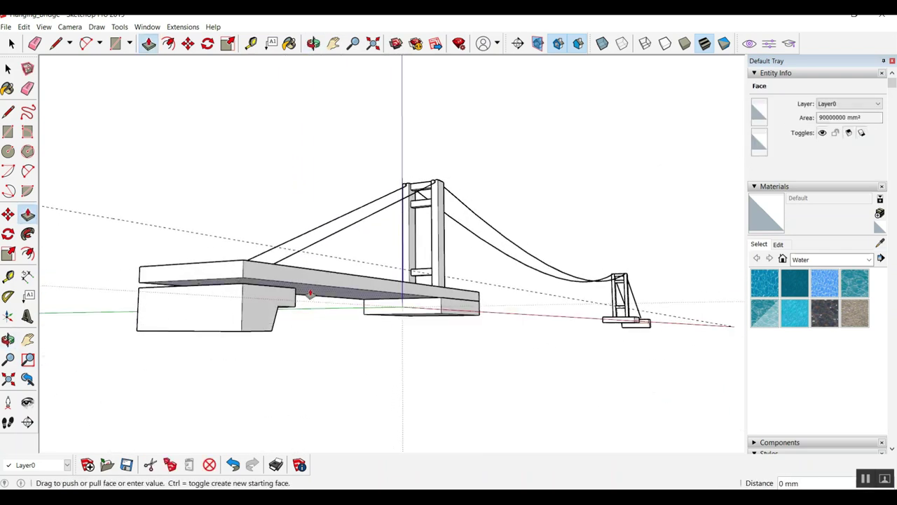
{"action": "left_click", "coordinate": [244, 336]}
{"action": "middle_click_drag", "start_coordinate": [289, 311], "coordinate": [380, 411]}
{"action": "left_click", "coordinate": [380, 408]}
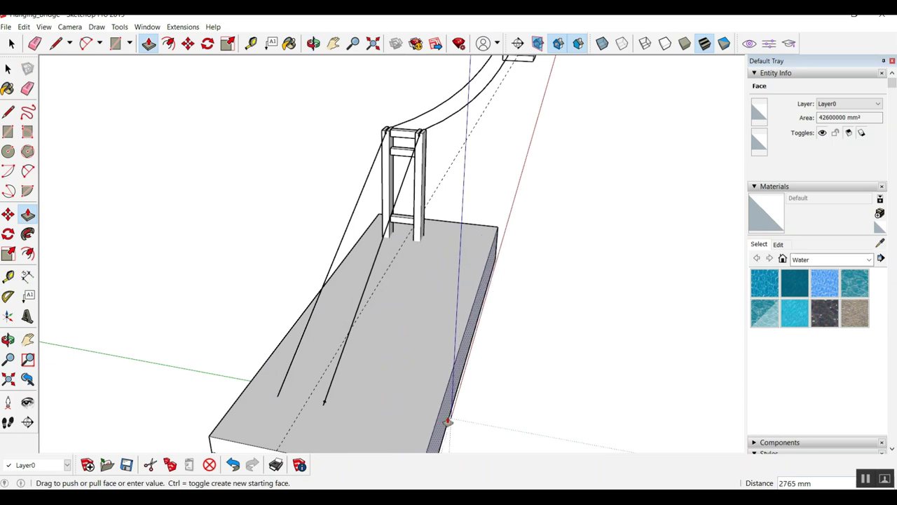
{"action": "left_click", "coordinate": [473, 317]}
{"action": "mouse_move", "coordinate": [473, 317]}
{"action": "middle_mouse_down"}
{"action": "mouse_move", "coordinate": [421, 377]}
{"action": "mouse_move", "coordinate": [226, 324]}
{"action": "middle_mouse_up"}
Place a guide 10000 mm from the platform edge by the tower, plus another across the platform
{"action": "left_click", "coordinate": [407, 374]}
{"action": "key", "text": "t"}
{"action": "left_click", "coordinate": [578, 260]}
{"action": "type", "text": "10000"}
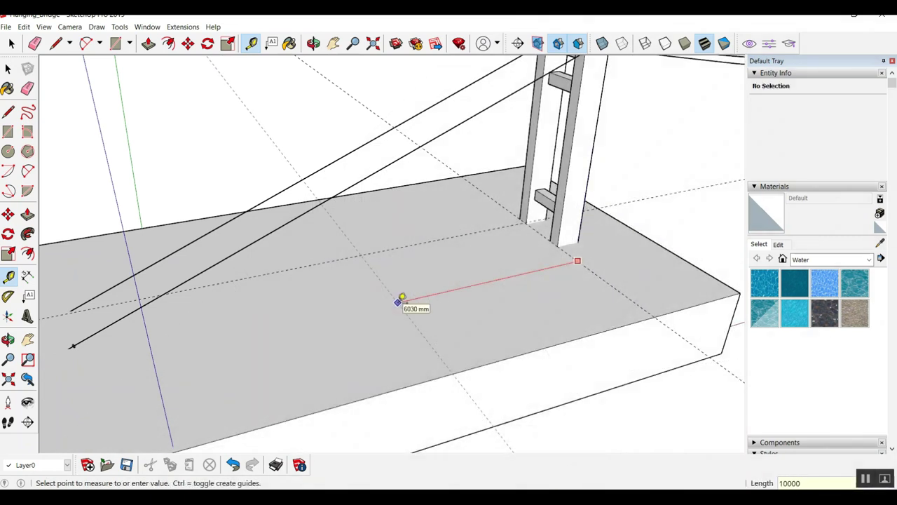
{"action": "key", "text": "Return"}
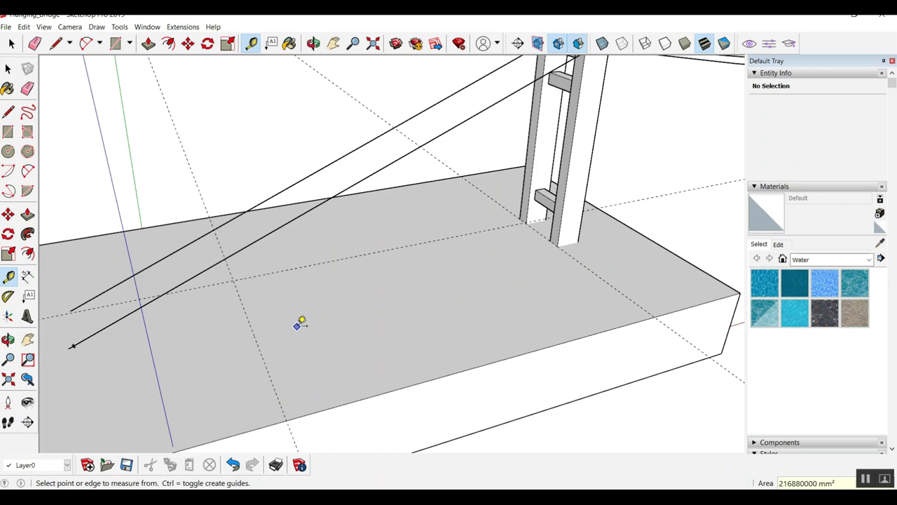
{"action": "left_click", "coordinate": [516, 355]}
{"action": "left_click", "coordinate": [561, 246]}
Add a guide offset 2200 mm on the platform top
{"action": "left_click", "coordinate": [451, 268]}
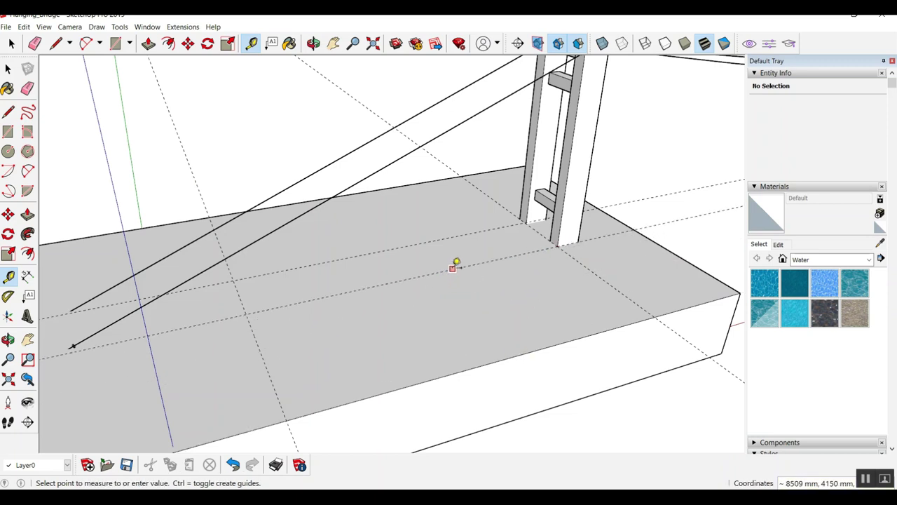
{"action": "left_click", "coordinate": [519, 218]}
{"action": "mouse_move", "coordinate": [411, 267]}
{"action": "middle_mouse_down"}
{"action": "mouse_move", "coordinate": [398, 244]}
{"action": "mouse_move", "coordinate": [337, 227]}
{"action": "mouse_move", "coordinate": [389, 255]}
{"action": "mouse_move", "coordinate": [330, 274]}
{"action": "middle_mouse_up"}
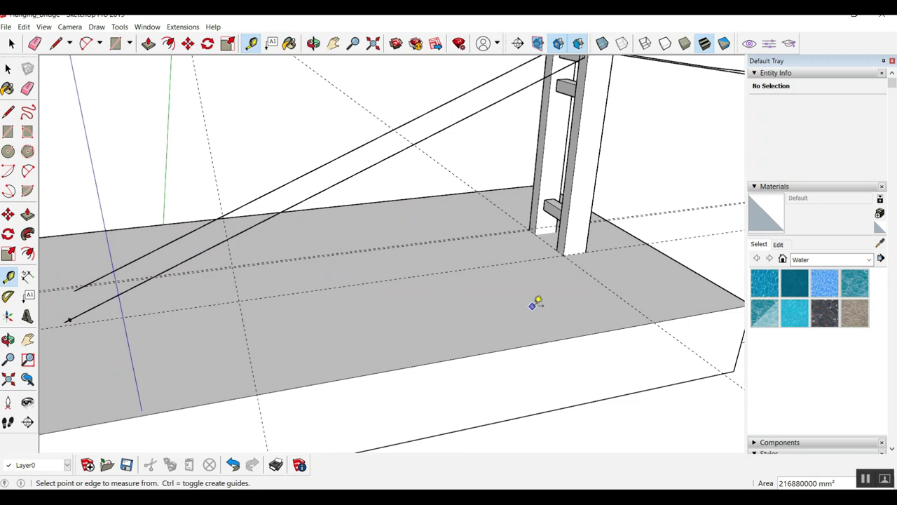
{"action": "left_click", "coordinate": [575, 264]}
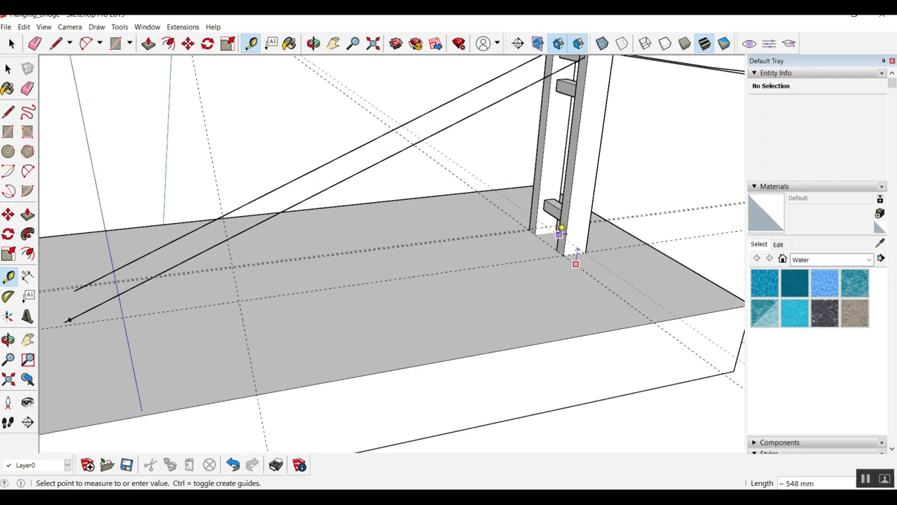
{"action": "scroll", "coordinate": [561, 228], "scroll_direction": "up", "scroll_amount": 3}
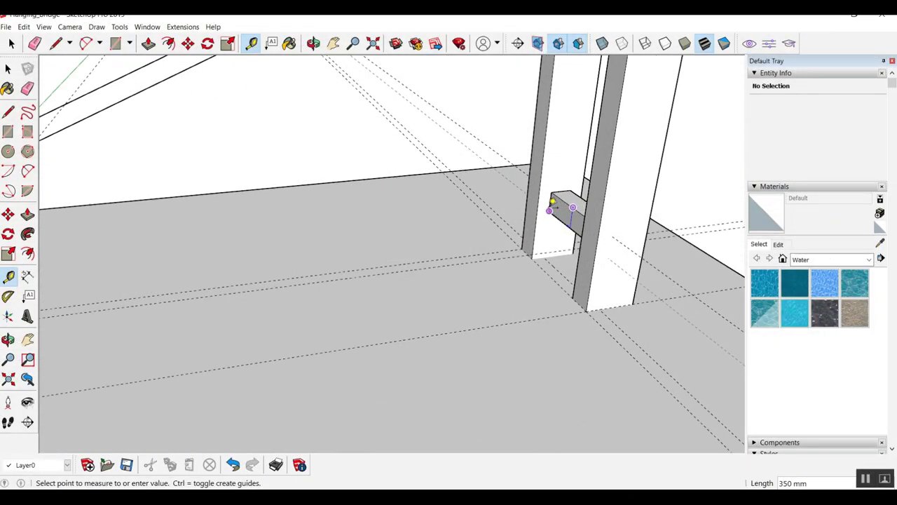
{"action": "scroll", "coordinate": [567, 189], "scroll_direction": "up", "scroll_amount": 3}
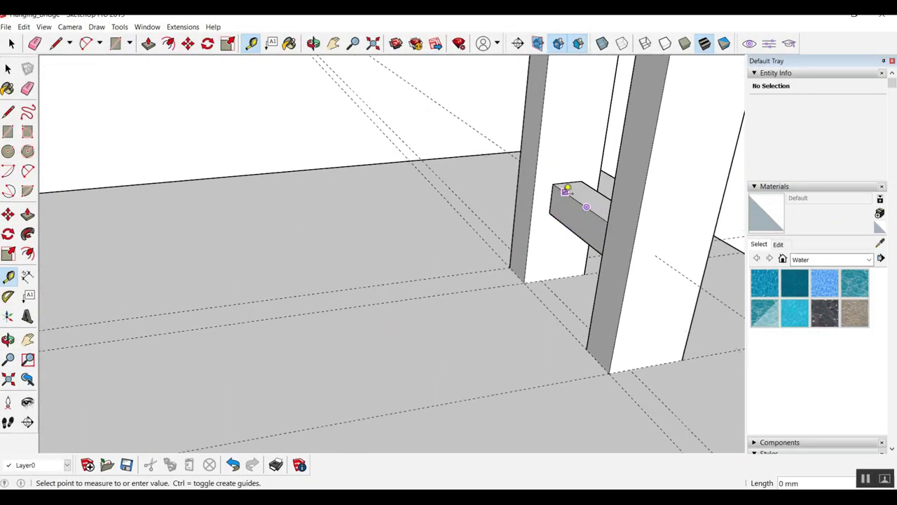
{"action": "key", "text": "space"}
{"action": "key", "text": "t"}
Place a guide 225 mm from the crossbeam and one toward the platform's far end
{"action": "left_click", "coordinate": [567, 183]}
{"action": "left_click", "coordinate": [538, 179]}
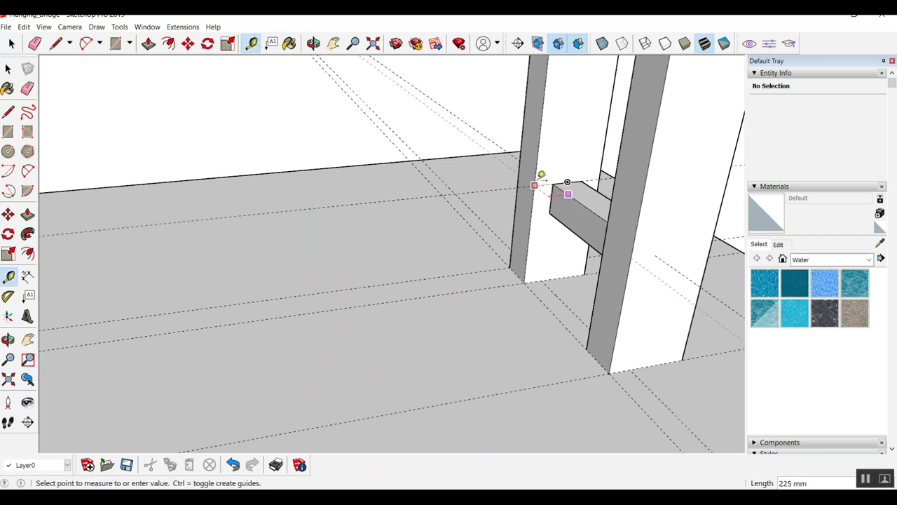
{"action": "mouse_move", "coordinate": [642, 205]}
{"action": "middle_mouse_down"}
{"action": "mouse_move", "coordinate": [601, 245]}
{"action": "mouse_move", "coordinate": [617, 215]}
{"action": "middle_mouse_up"}
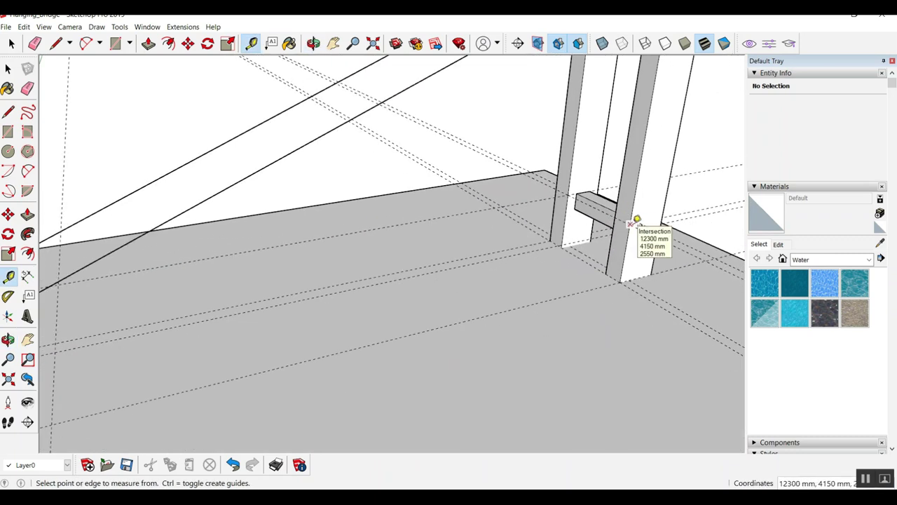
{"action": "left_click", "coordinate": [630, 223]}
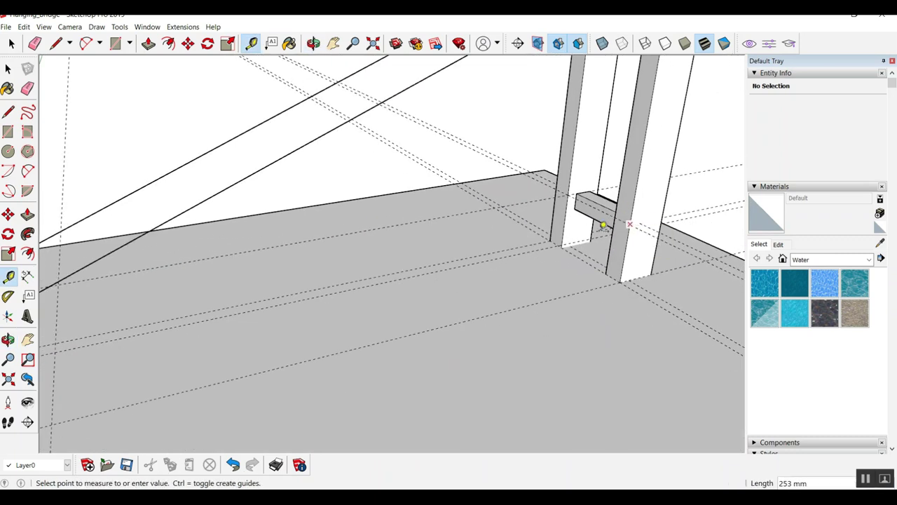
{"action": "left_click", "coordinate": [55, 418]}
Add a guide running from the tower post across the platform
{"action": "middle_click_drag", "start_coordinate": [195, 366], "coordinate": [231, 357]}
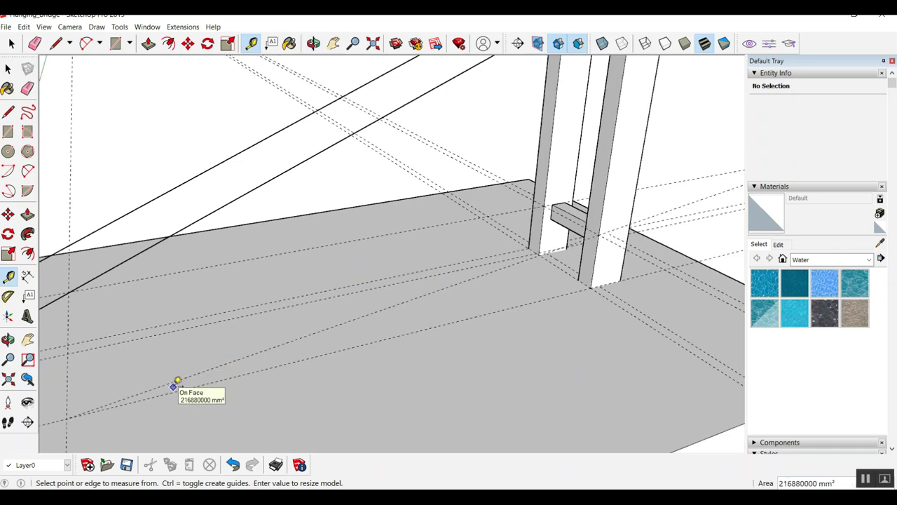
{"action": "mouse_move", "coordinate": [112, 369]}
{"action": "middle_mouse_down"}
{"action": "mouse_move", "coordinate": [481, 395]}
{"action": "mouse_move", "coordinate": [625, 377]}
{"action": "middle_mouse_up"}
{"action": "middle_click_drag", "start_coordinate": [449, 248], "coordinate": [327, 173]}
{"action": "scroll", "coordinate": [328, 174], "scroll_direction": "up", "scroll_amount": 2}
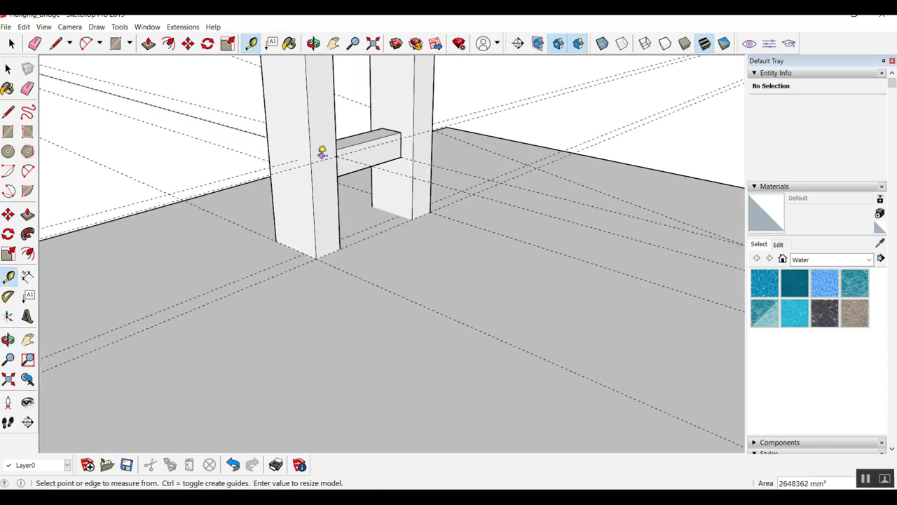
{"action": "left_click", "coordinate": [316, 154]}
{"action": "scroll", "coordinate": [255, 140], "scroll_direction": "down", "scroll_amount": 2}
{"action": "scroll", "coordinate": [267, 161], "scroll_direction": "down", "scroll_amount": 3}
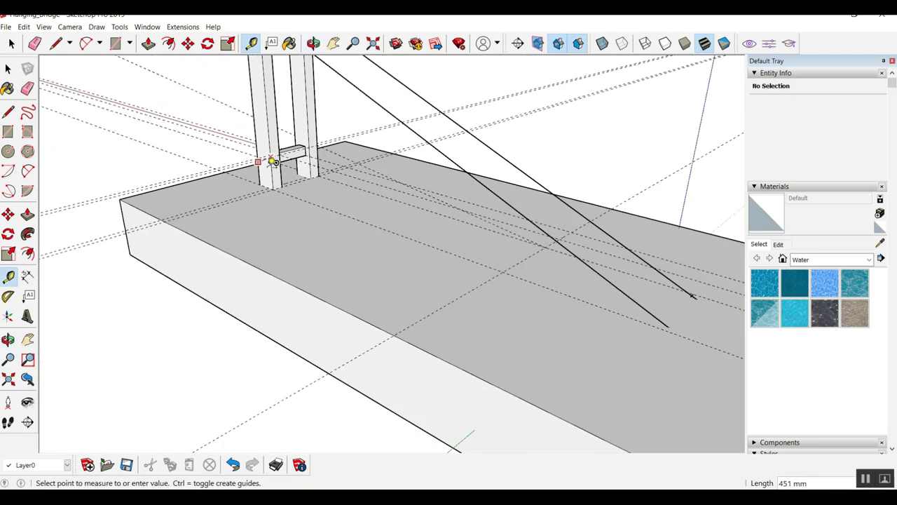
{"action": "left_click", "coordinate": [495, 262]}
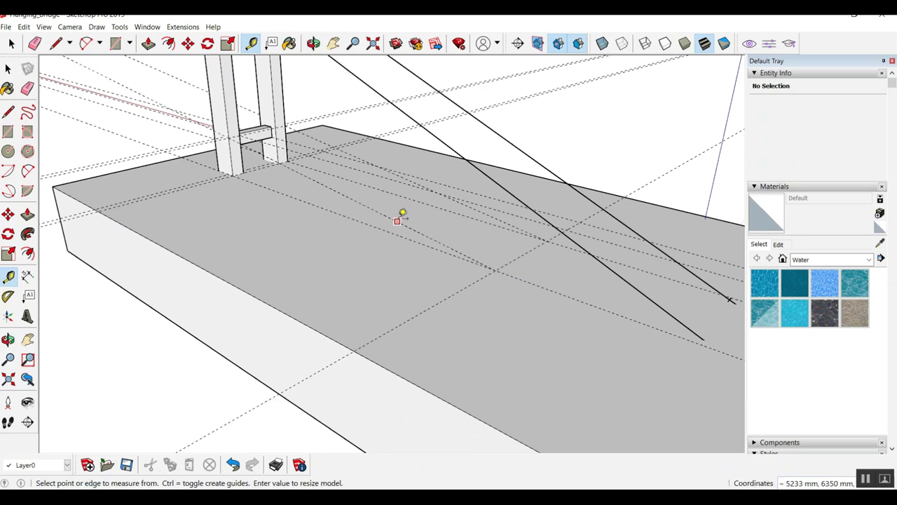
{"action": "middle_click_drag", "start_coordinate": [400, 213], "coordinate": [395, 240]}
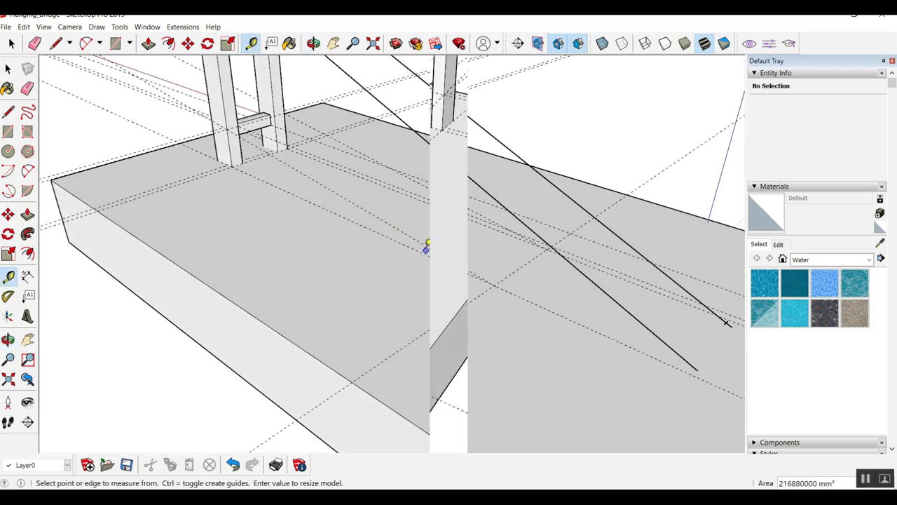
Make the whole platform block into a group
{"action": "triple_click", "coordinate": [418, 290]}
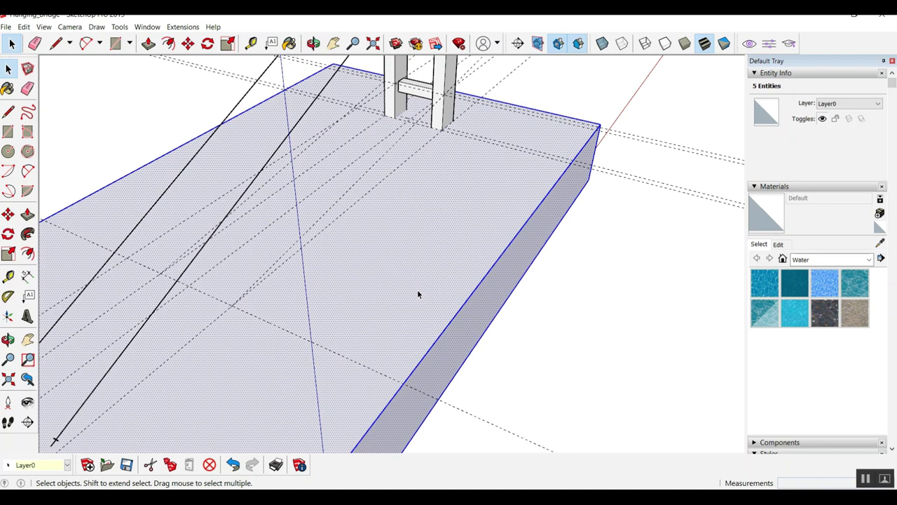
{"action": "right_click", "coordinate": [417, 290]}
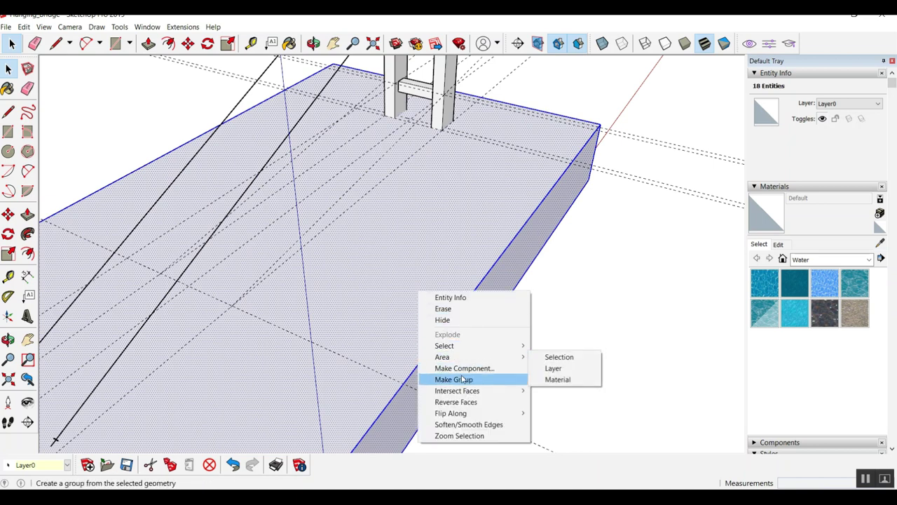
{"action": "left_click", "coordinate": [464, 380]}
{"action": "left_click", "coordinate": [614, 341]}
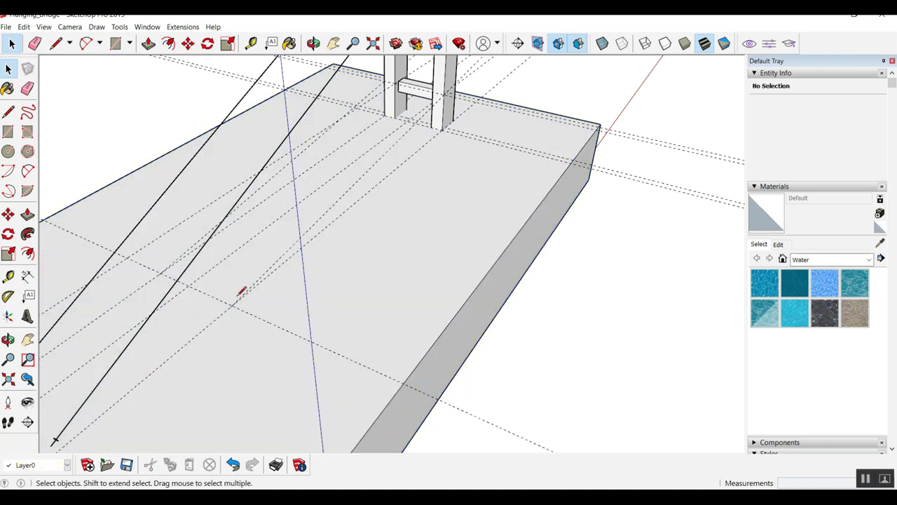
Draw a closed strip outline on the platform top from the guides to the tower crossbeam
{"action": "key", "text": "l"}
{"action": "left_click", "coordinate": [232, 305]}
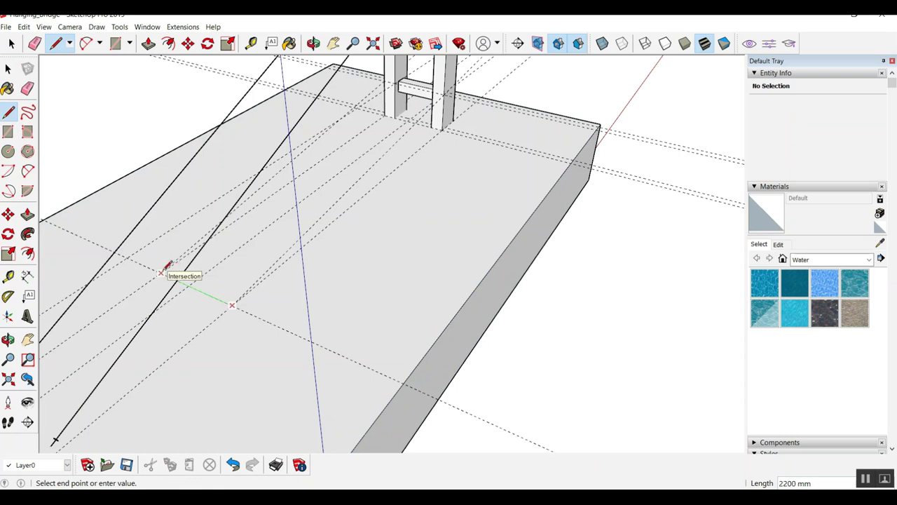
{"action": "left_click", "coordinate": [384, 81]}
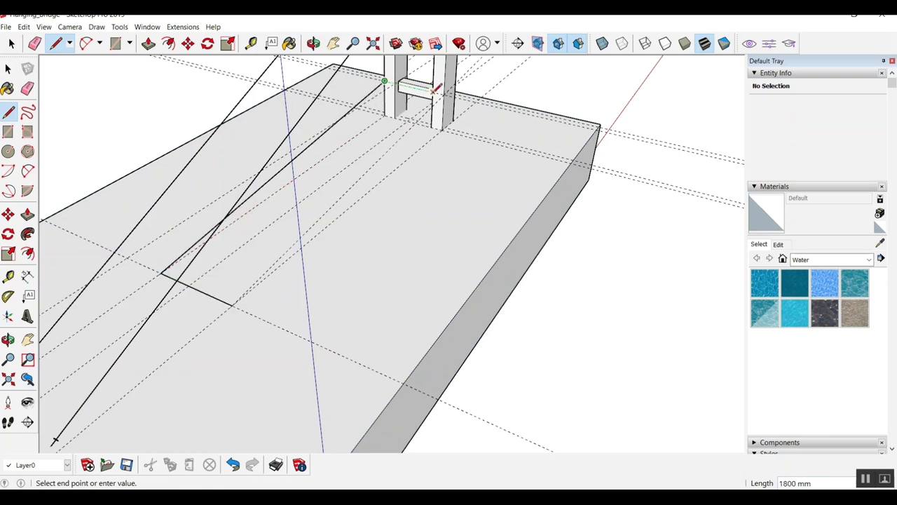
{"action": "left_click", "coordinate": [445, 92]}
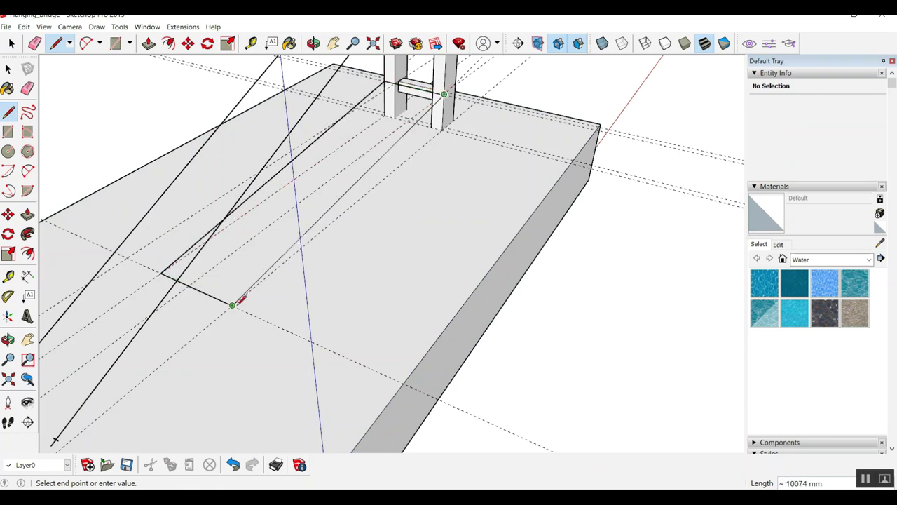
{"action": "left_click", "coordinate": [233, 305]}
Raise the hatched strip face on the slab by 100 mm
{"action": "key", "text": "p"}
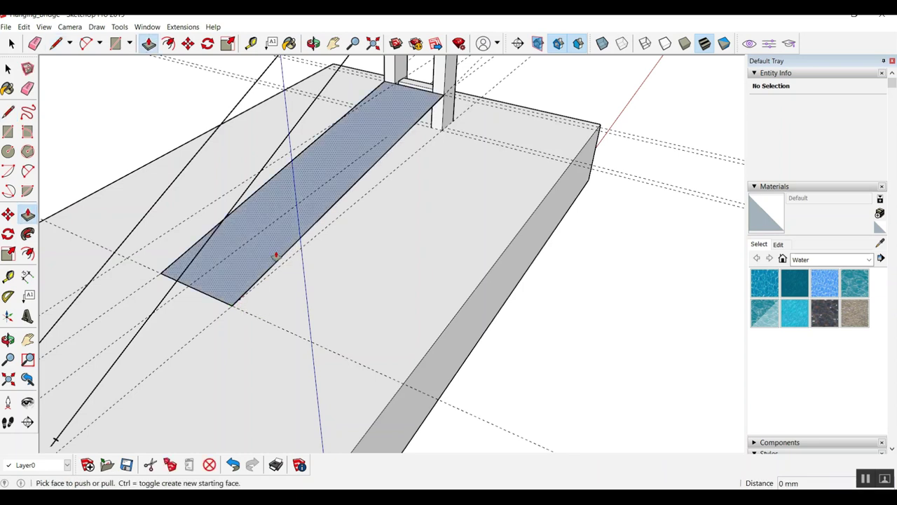
{"action": "left_click", "coordinate": [275, 253]}
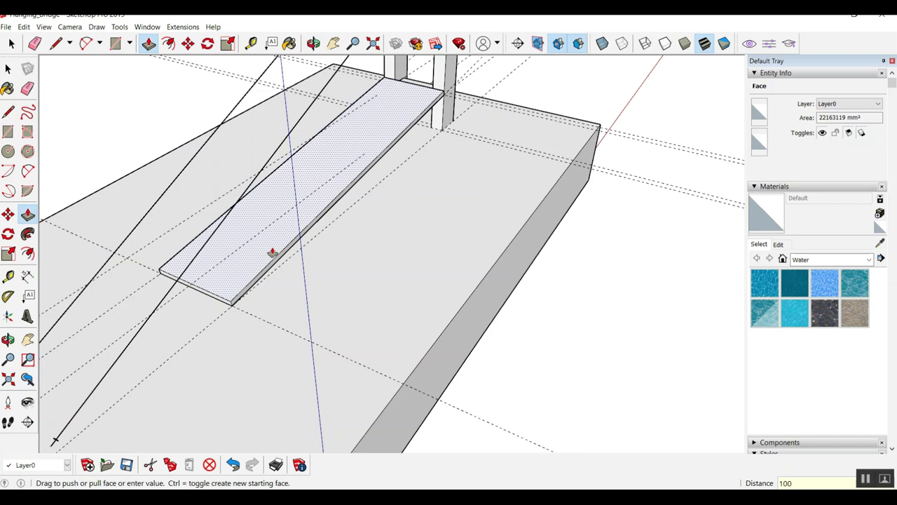
{"action": "key", "text": "Return"}
{"action": "scroll", "coordinate": [344, 227], "scroll_direction": "up", "scroll_amount": 5}
{"action": "middle_click_drag", "start_coordinate": [400, 147], "coordinate": [372, 191]}
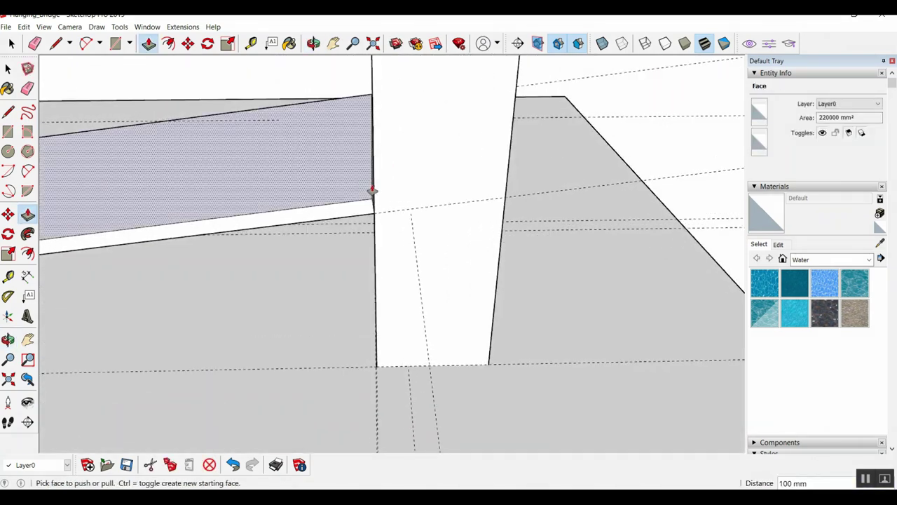
{"action": "scroll", "coordinate": [370, 196], "scroll_direction": "up", "scroll_amount": 3}
{"action": "scroll", "coordinate": [369, 205], "scroll_direction": "up", "scroll_amount": 2}
{"action": "scroll", "coordinate": [382, 251], "scroll_direction": "up", "scroll_amount": 2}
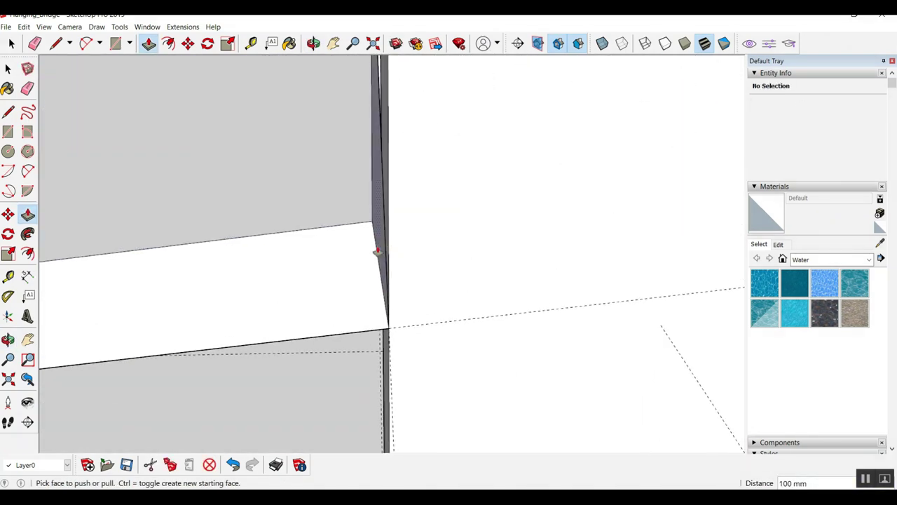
Extend the strip's end faces flush with the tower column, the last by about 12 mm
{"action": "left_click", "coordinate": [377, 251]}
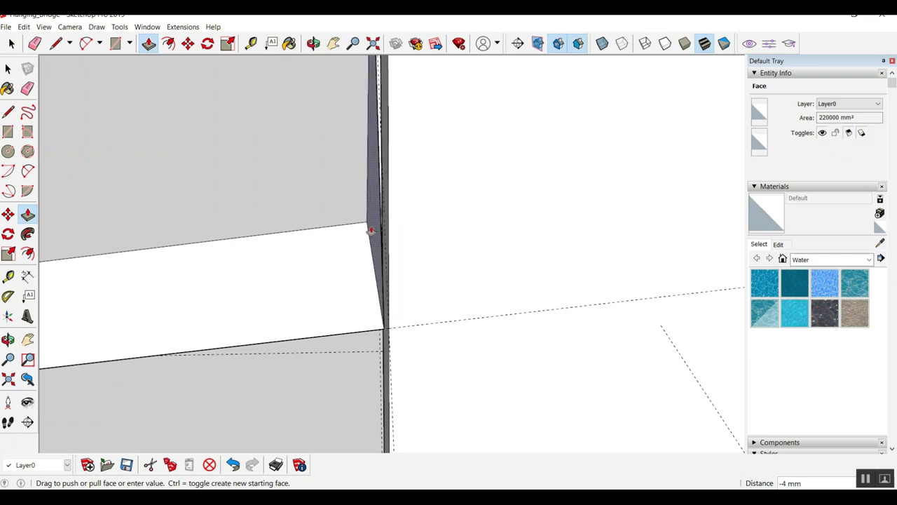
{"action": "left_click", "coordinate": [370, 223]}
{"action": "key", "text": "space"}
{"action": "key", "text": "t"}
{"action": "left_click", "coordinate": [314, 229]}
{"action": "key", "text": "space"}
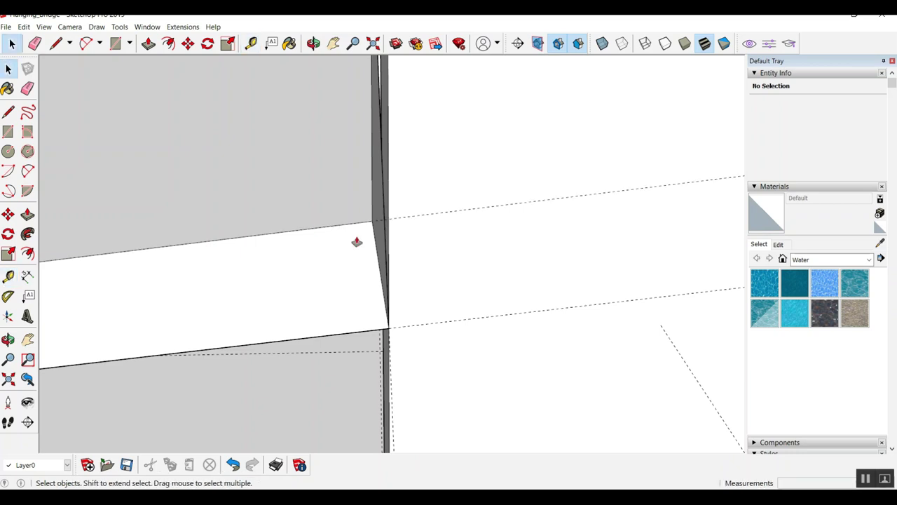
{"action": "key", "text": "p"}
{"action": "left_click", "coordinate": [371, 230]}
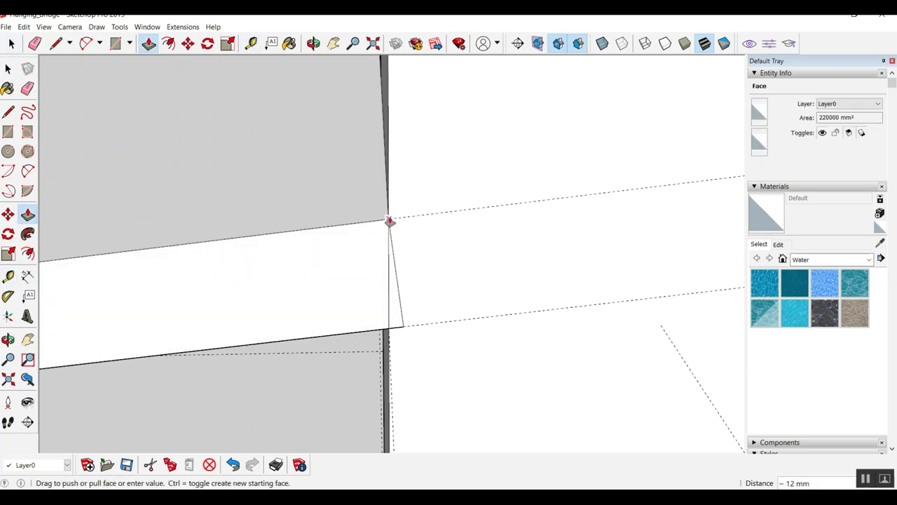
{"action": "left_click", "coordinate": [390, 223]}
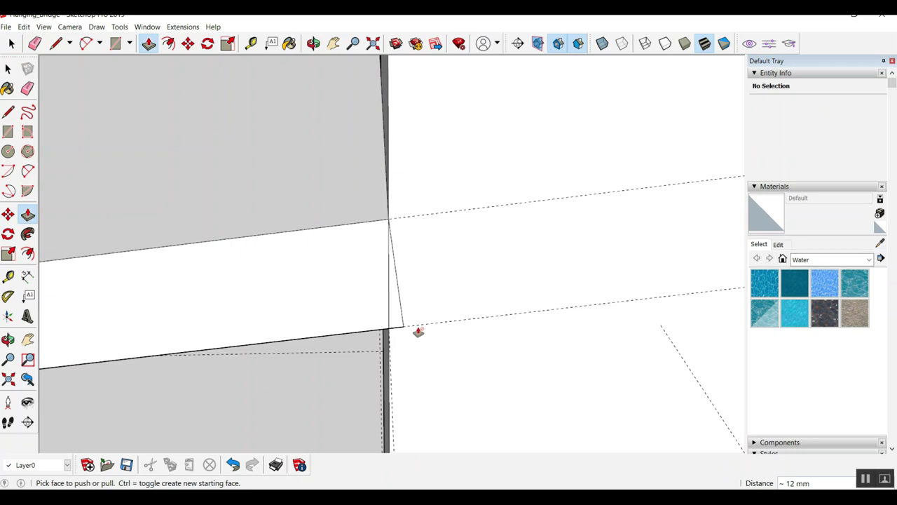
{"action": "key", "text": "space"}
Close the triangular gap beside the column with a line and extrude it to fill it
{"action": "key", "text": "l"}
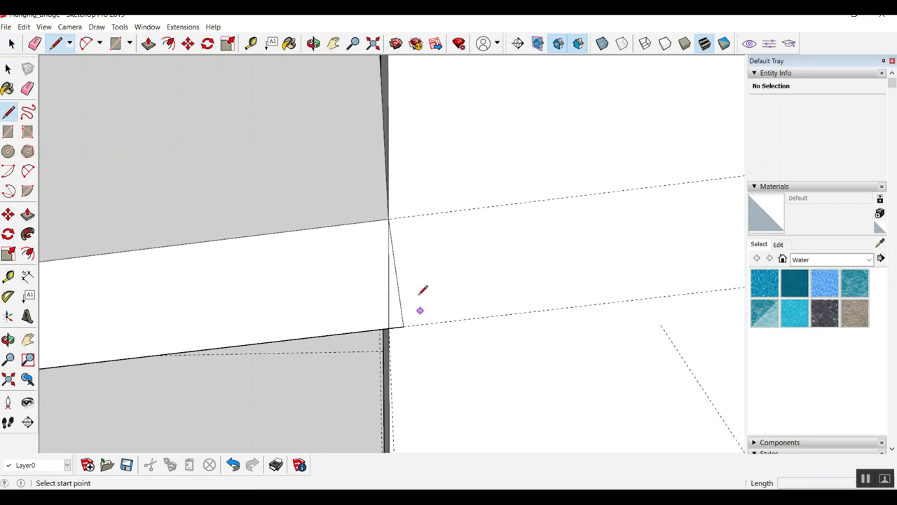
{"action": "left_click", "coordinate": [390, 218]}
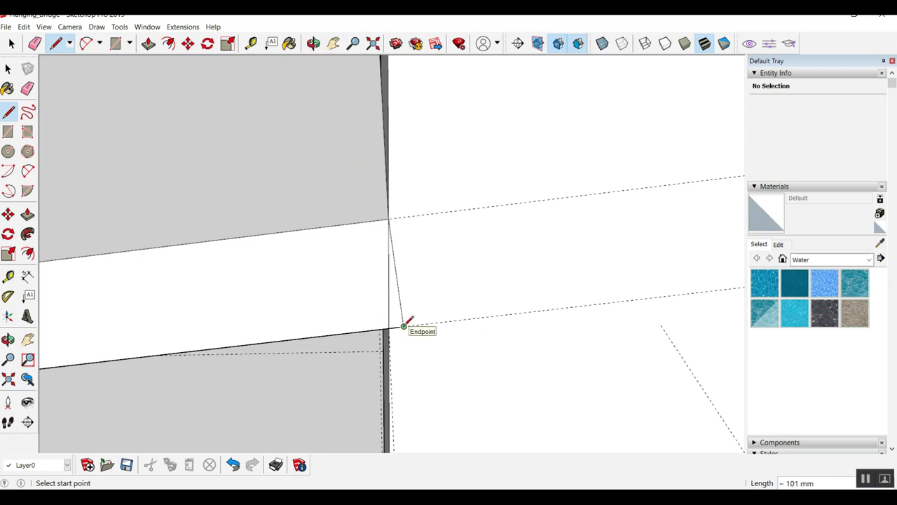
{"action": "left_click", "coordinate": [404, 326]}
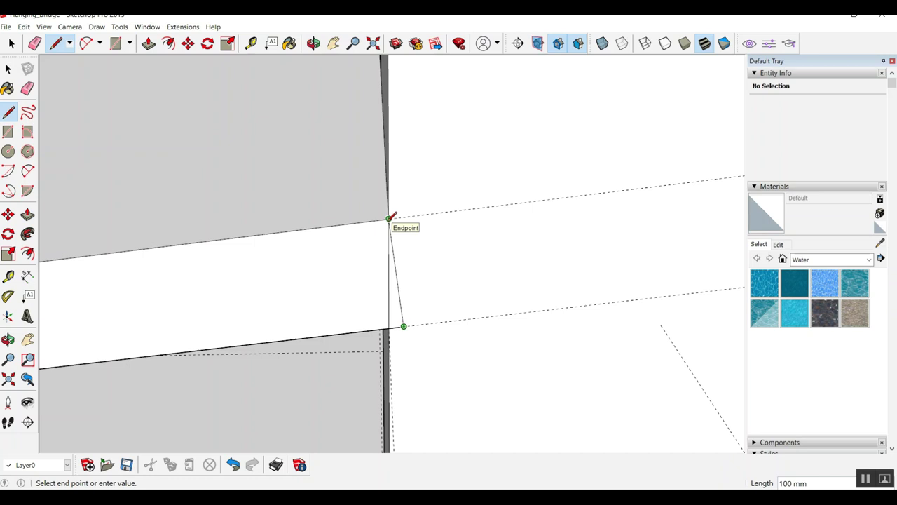
{"action": "key", "text": "p"}
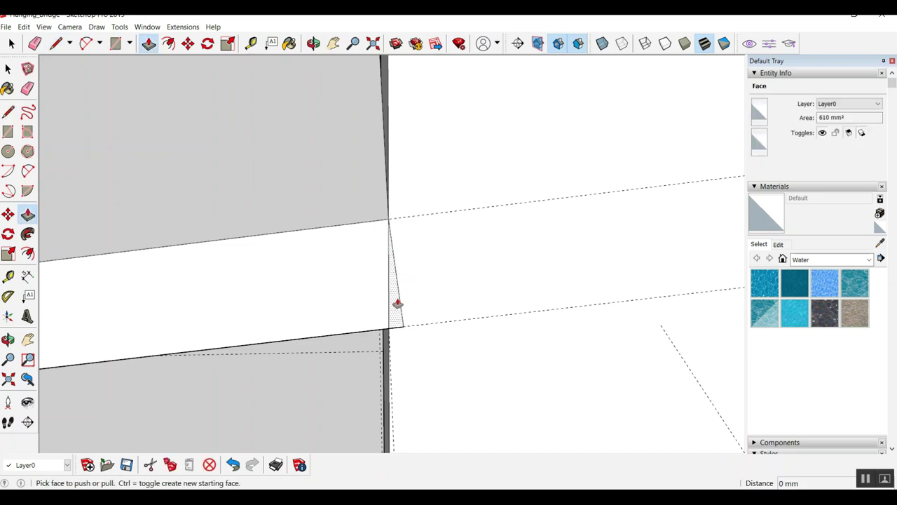
{"action": "left_click", "coordinate": [398, 300]}
{"action": "mouse_move", "coordinate": [471, 344]}
{"action": "middle_mouse_down"}
{"action": "mouse_move", "coordinate": [528, 363]}
{"action": "mouse_move", "coordinate": [525, 369]}
{"action": "mouse_move", "coordinate": [497, 265]}
{"action": "middle_mouse_up"}
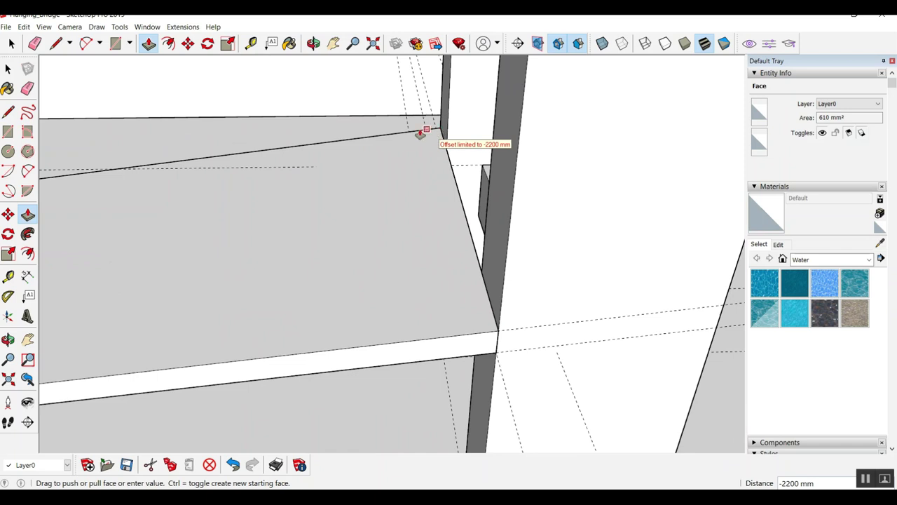
{"action": "left_click", "coordinate": [407, 134]}
Extrude the thin strip face between the tower legs
{"action": "mouse_move", "coordinate": [477, 214]}
{"action": "middle_mouse_down"}
{"action": "mouse_move", "coordinate": [108, 214]}
{"action": "mouse_move", "coordinate": [126, 218]}
{"action": "middle_mouse_up"}
{"action": "left_click", "coordinate": [397, 227]}
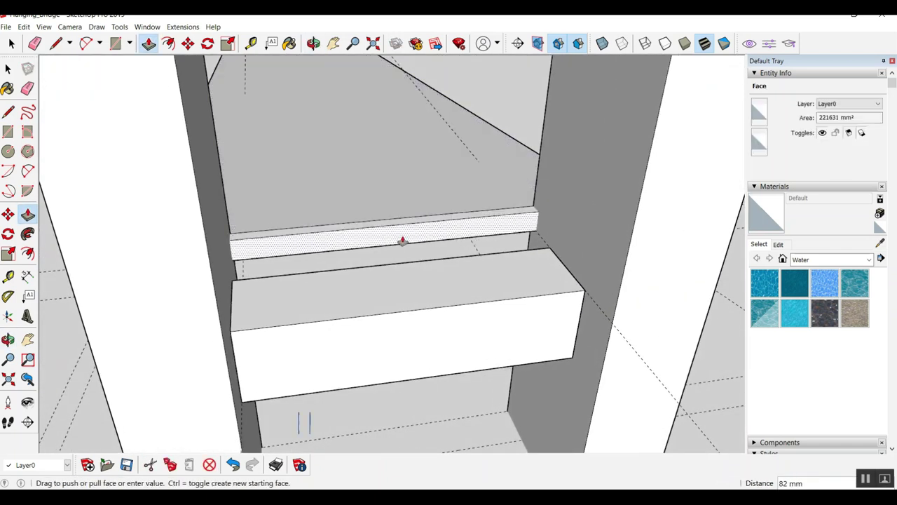
{"action": "left_click", "coordinate": [386, 266]}
{"action": "scroll", "coordinate": [527, 231], "scroll_direction": "up", "scroll_amount": 2}
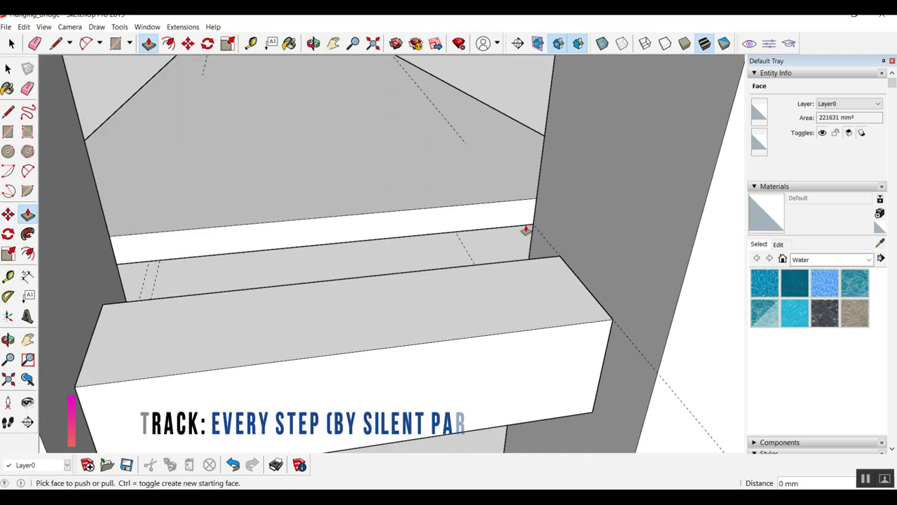
{"action": "scroll", "coordinate": [531, 226], "scroll_direction": "up", "scroll_amount": 2}
Split off a strip face along the edge and push it out about 626 mm as a ledge
{"action": "key", "text": "l"}
{"action": "left_click", "coordinate": [536, 224]}
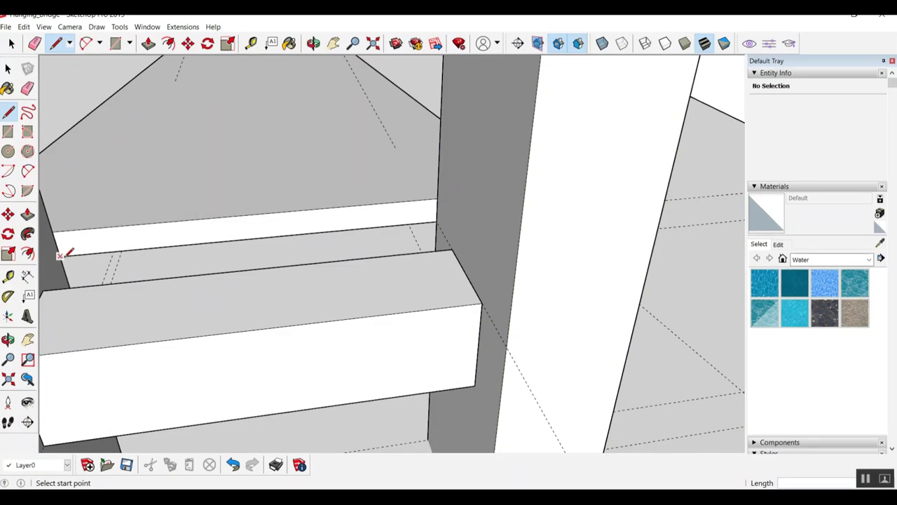
{"action": "left_click", "coordinate": [61, 254]}
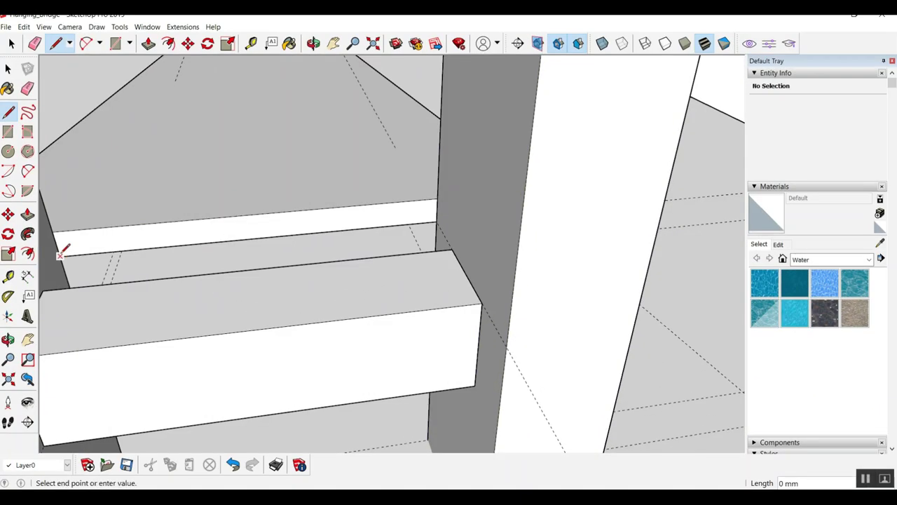
{"action": "key", "text": "p"}
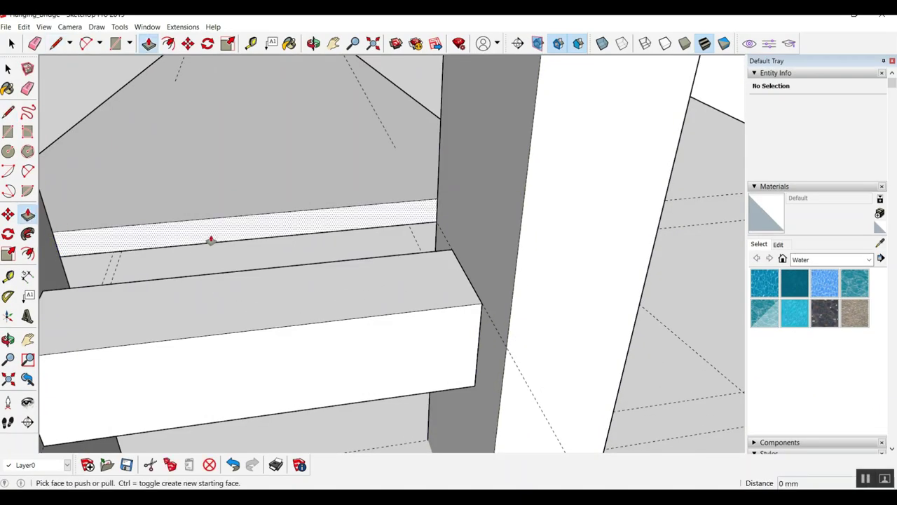
{"action": "left_click", "coordinate": [211, 239]}
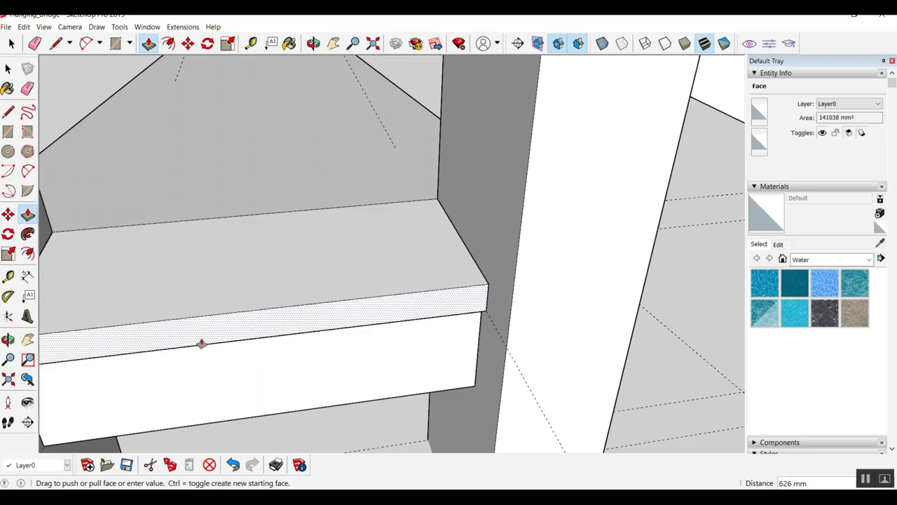
{"action": "scroll", "coordinate": [240, 240], "scroll_direction": "down", "scroll_amount": 2}
{"action": "middle_click_drag", "start_coordinate": [126, 259], "coordinate": [136, 271]}
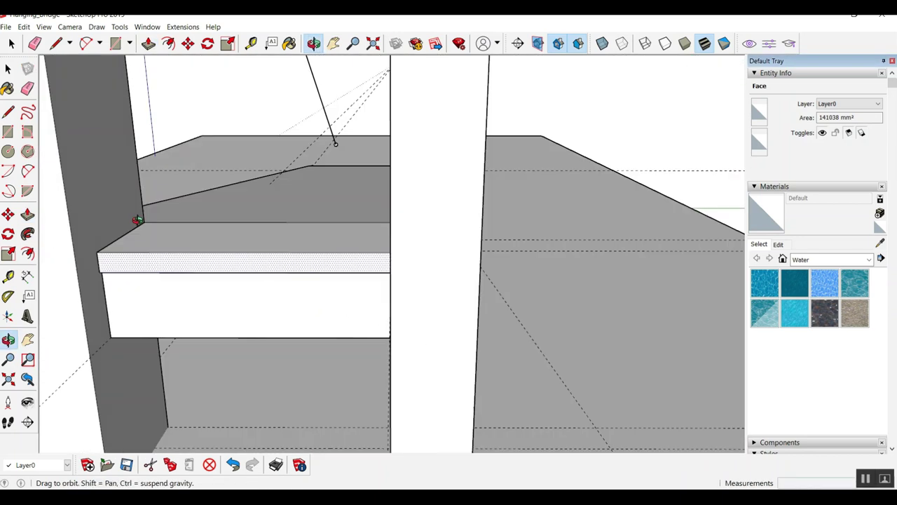
{"action": "left_click", "coordinate": [171, 257]}
Place a guide line off the deck slab's corner to mark the ramp's foot
{"action": "key", "text": "t"}
{"action": "scroll", "coordinate": [402, 338], "scroll_direction": "up", "scroll_amount": 3}
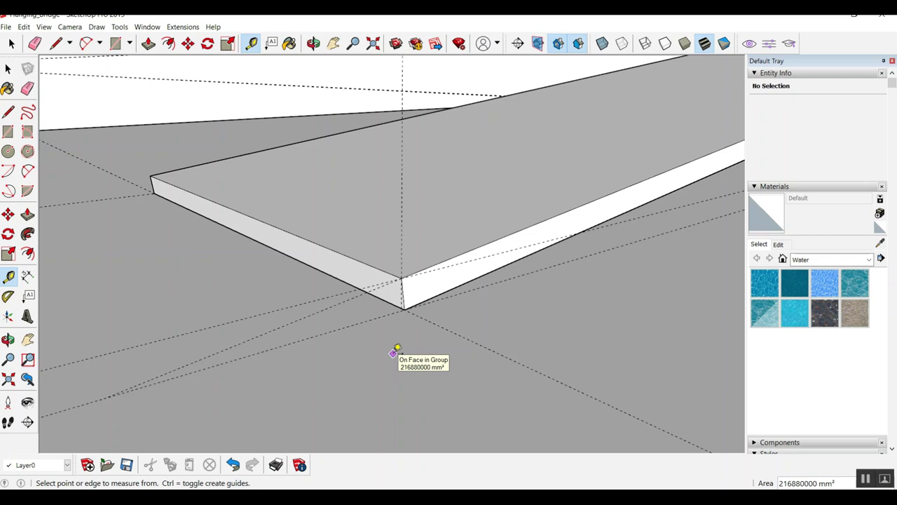
{"action": "left_click", "coordinate": [401, 248]}
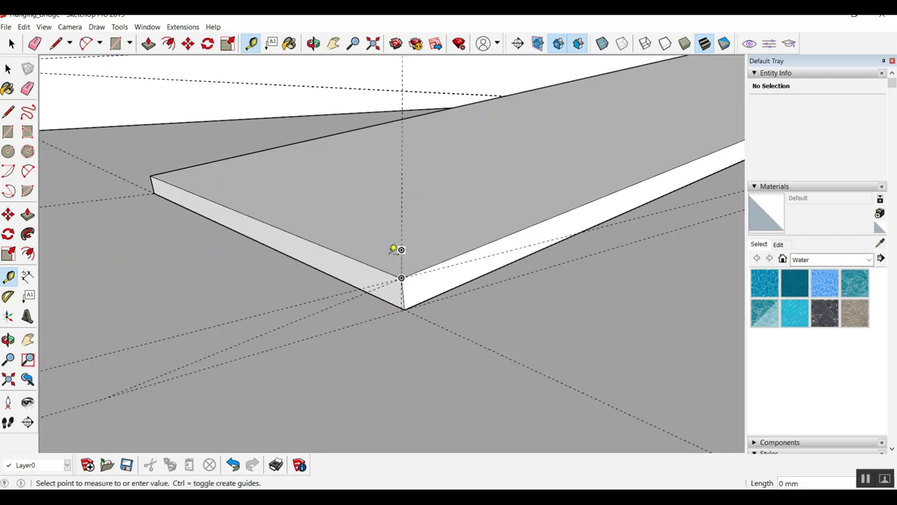
{"action": "left_click", "coordinate": [104, 396]}
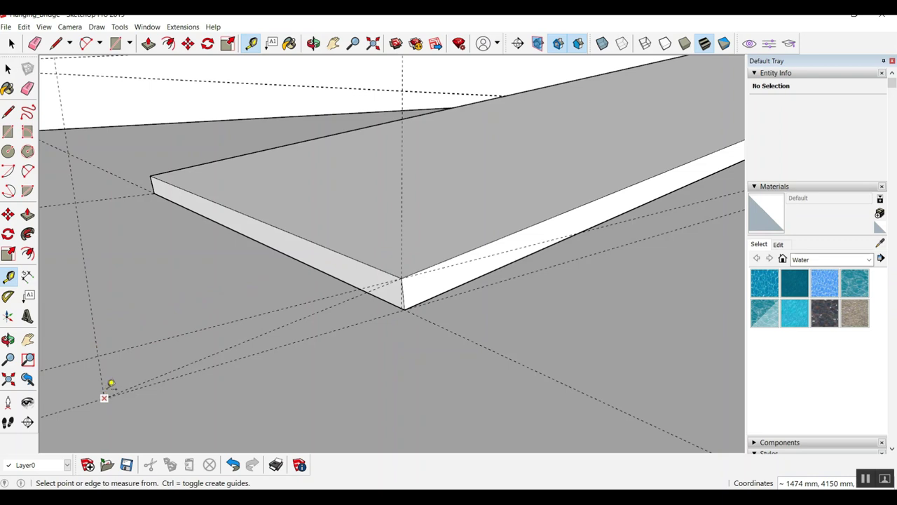
Draw the sloping ramp profile from the guide up to the slab's 100 mm-thick end
{"action": "key", "text": "l"}
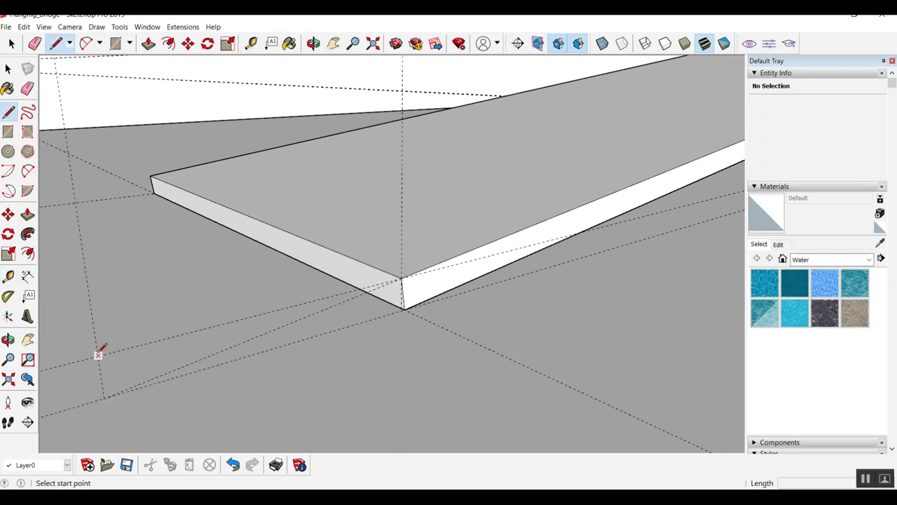
{"action": "left_click", "coordinate": [98, 356]}
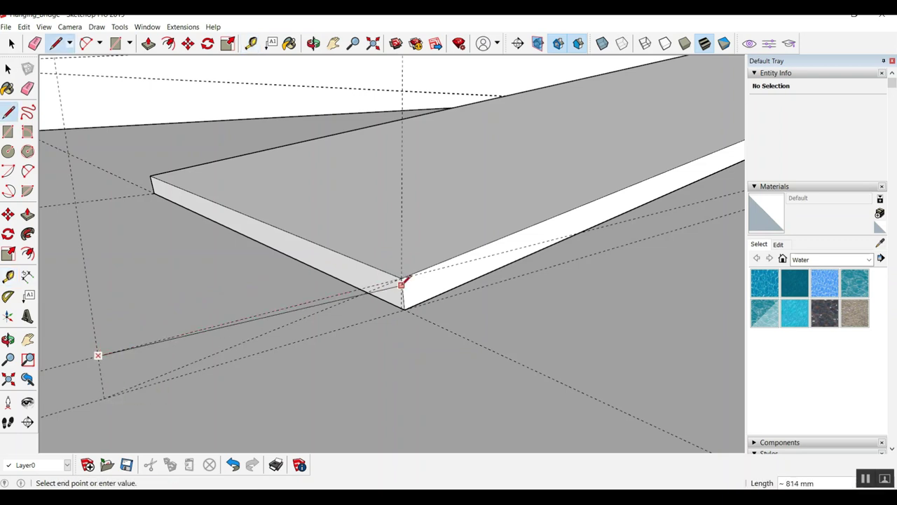
{"action": "left_click", "coordinate": [401, 278]}
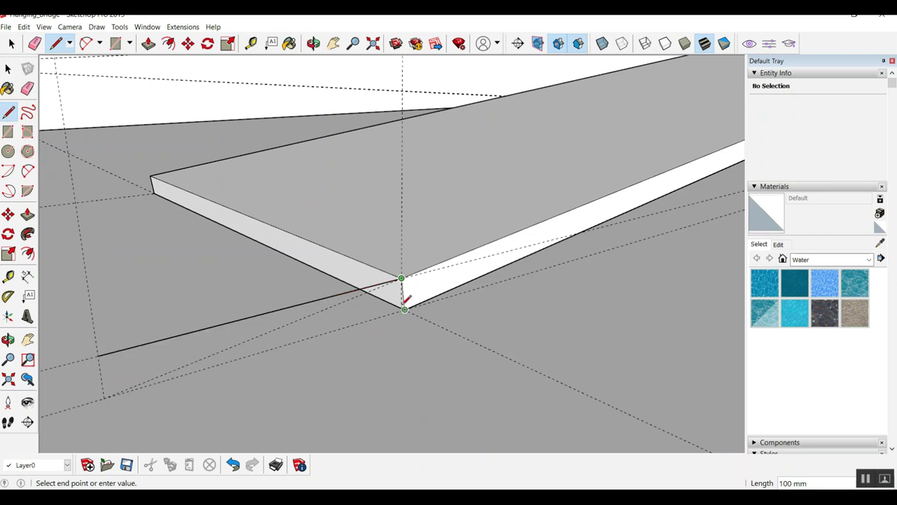
{"action": "left_click", "coordinate": [405, 309]}
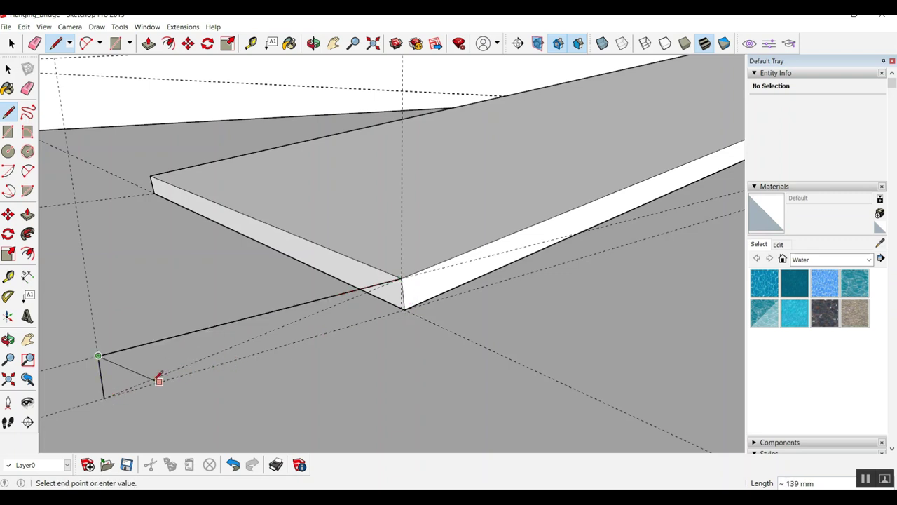
{"action": "key", "text": "space"}
{"action": "key", "text": "l"}
{"action": "left_click", "coordinate": [104, 397]}
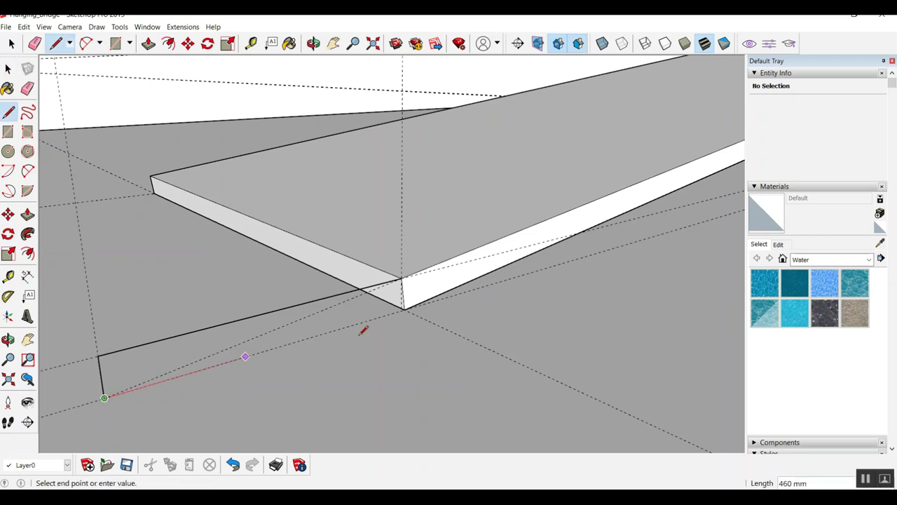
{"action": "left_click", "coordinate": [405, 307]}
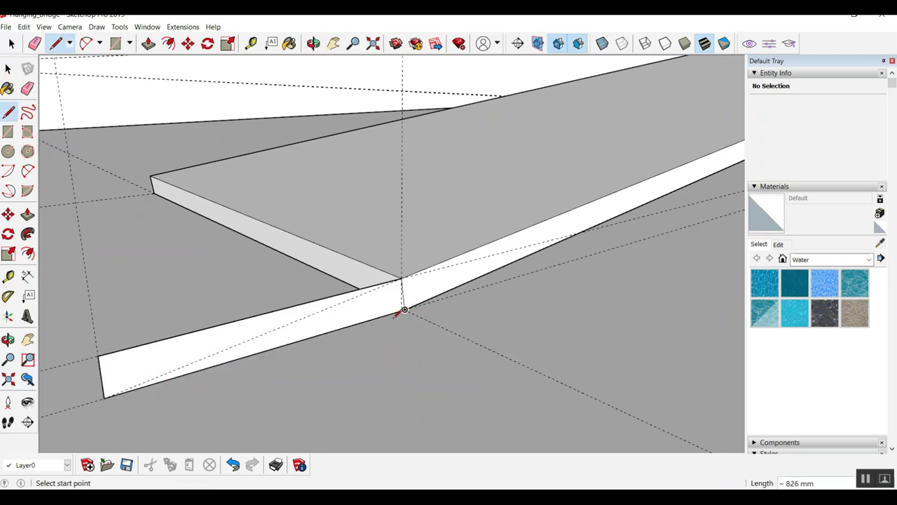
Extrude the ramp profile 2200 mm across the deck
{"action": "key", "text": "p"}
{"action": "left_click", "coordinate": [326, 300]}
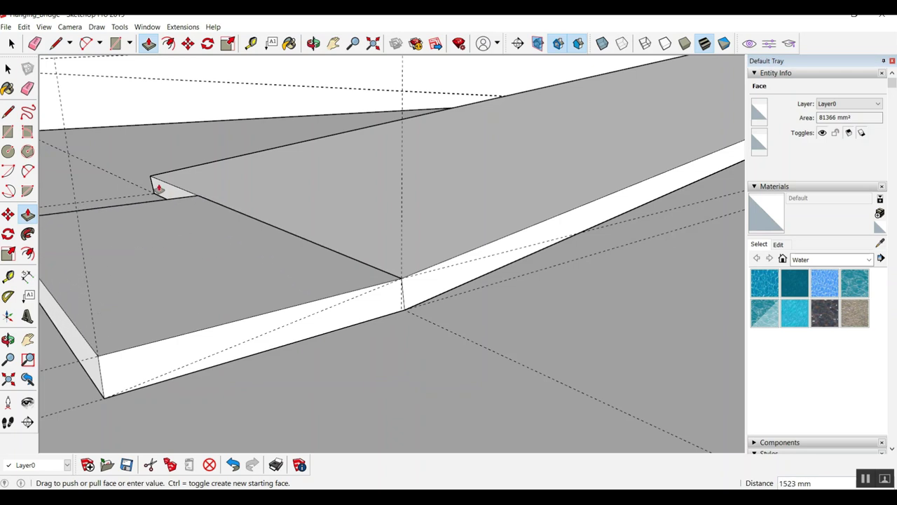
{"action": "left_click", "coordinate": [172, 189]}
{"action": "mouse_move", "coordinate": [274, 292]}
{"action": "middle_mouse_down"}
{"action": "mouse_move", "coordinate": [386, 326]}
{"action": "mouse_move", "coordinate": [255, 313]}
{"action": "mouse_move", "coordinate": [317, 270]}
{"action": "mouse_move", "coordinate": [327, 278]}
{"action": "middle_mouse_up"}
{"action": "key", "text": "space"}
{"action": "mouse_move", "coordinate": [357, 357]}
{"action": "middle_mouse_down"}
{"action": "mouse_move", "coordinate": [395, 407]}
{"action": "mouse_move", "coordinate": [402, 344]}
{"action": "middle_mouse_up"}
{"action": "scroll", "coordinate": [403, 343], "scroll_direction": "down", "scroll_amount": 5}
Draw a small circle at the deck-edge corner and extrude it 1500 mm into a round post
{"action": "key", "text": "p"}
{"action": "scroll", "coordinate": [293, 350], "scroll_direction": "up", "scroll_amount": 5}
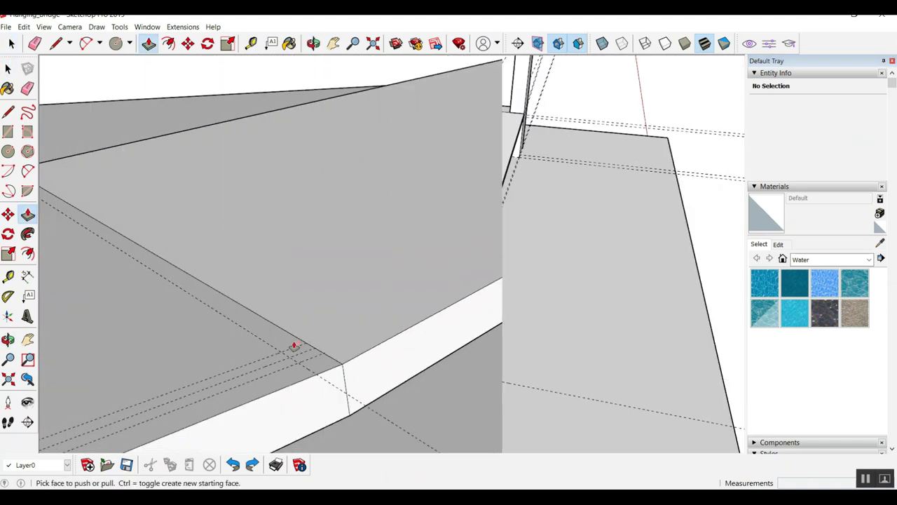
{"action": "key", "text": "c"}
{"action": "left_click", "coordinate": [292, 354]}
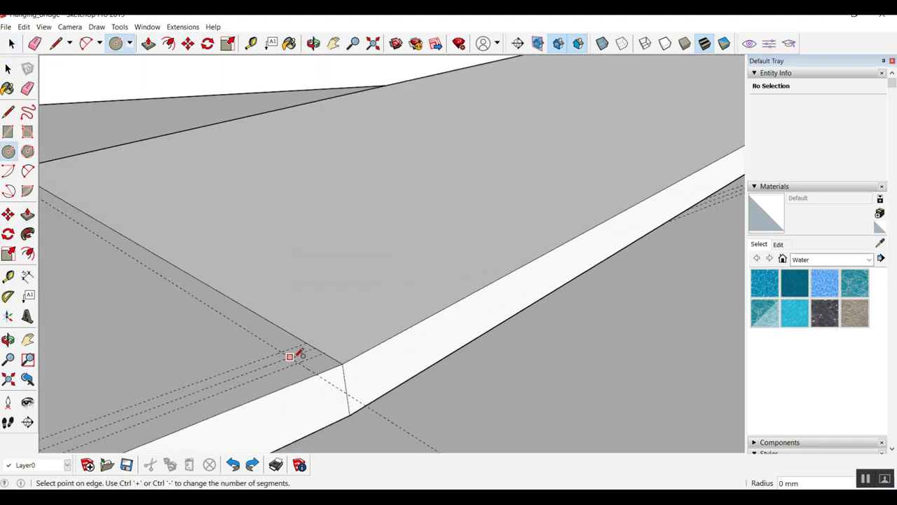
{"action": "left_click", "coordinate": [302, 357]}
{"action": "key", "text": "p"}
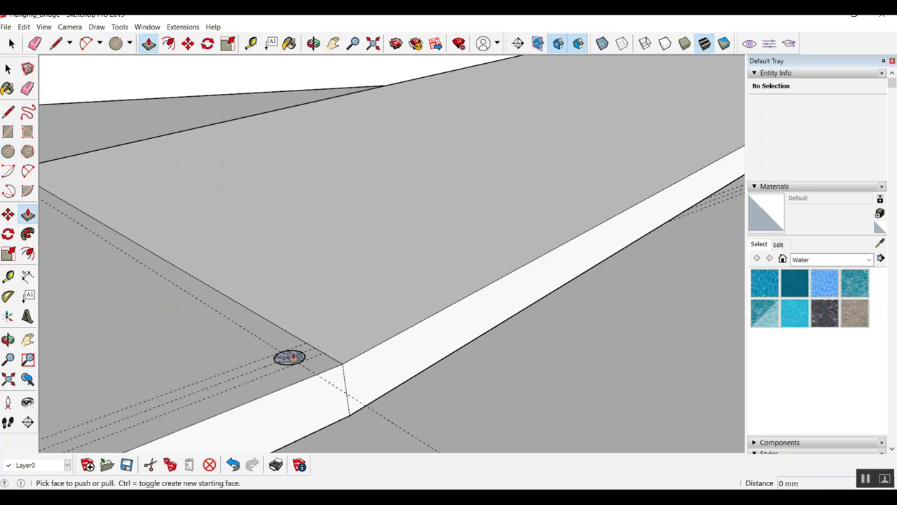
{"action": "left_click_drag", "start_coordinate": [293, 356], "coordinate": [296, 314]}
{"action": "type", "text": "1500"}
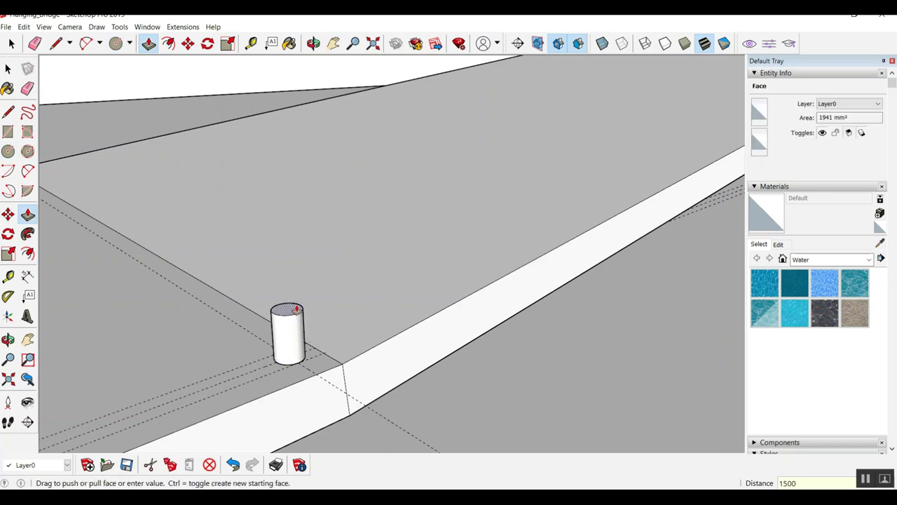
{"action": "key", "text": "Return"}
{"action": "scroll", "coordinate": [304, 409], "scroll_direction": "down", "scroll_amount": 3}
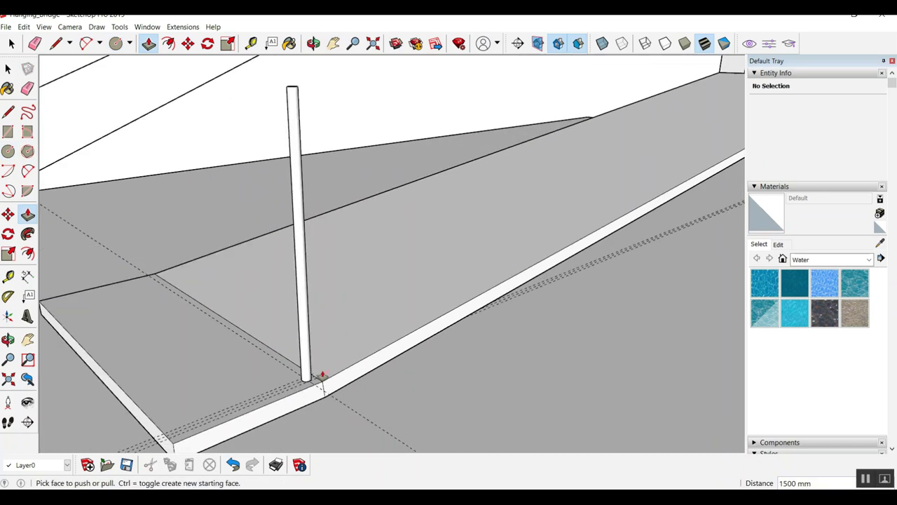
{"action": "scroll", "coordinate": [320, 375], "scroll_direction": "down", "scroll_amount": 3}
{"action": "scroll", "coordinate": [325, 362], "scroll_direction": "up", "scroll_amount": 2}
{"action": "scroll", "coordinate": [309, 341], "scroll_direction": "up", "scroll_amount": 2}
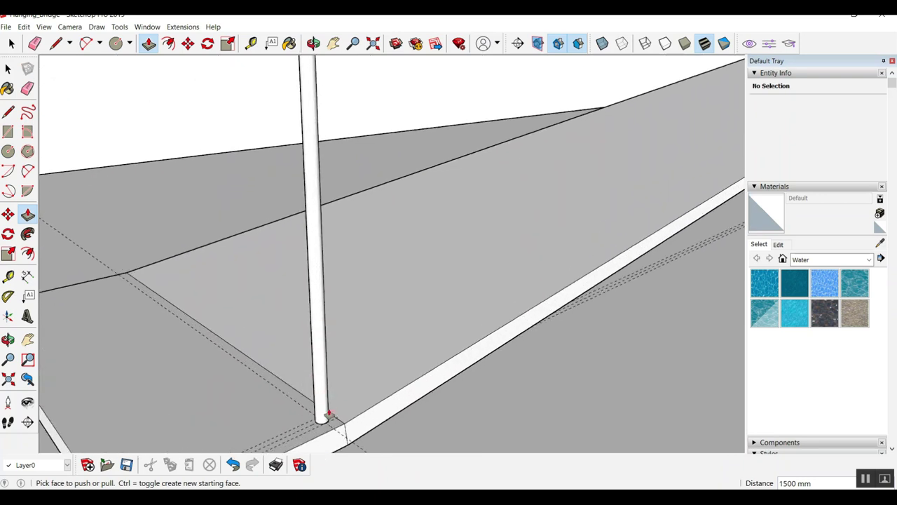
{"action": "key", "text": "space"}
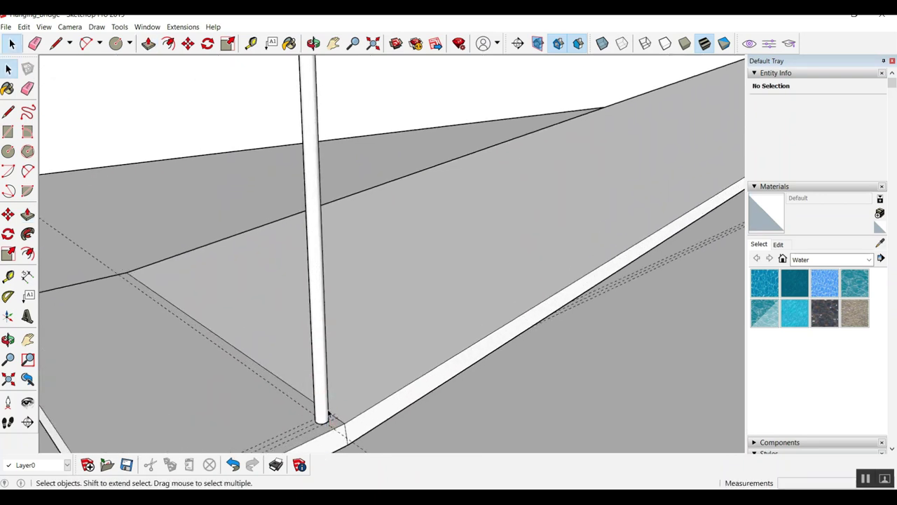
Select the entire pole and make it a component named 'G.I Pipe'
{"action": "triple_click", "coordinate": [324, 414]}
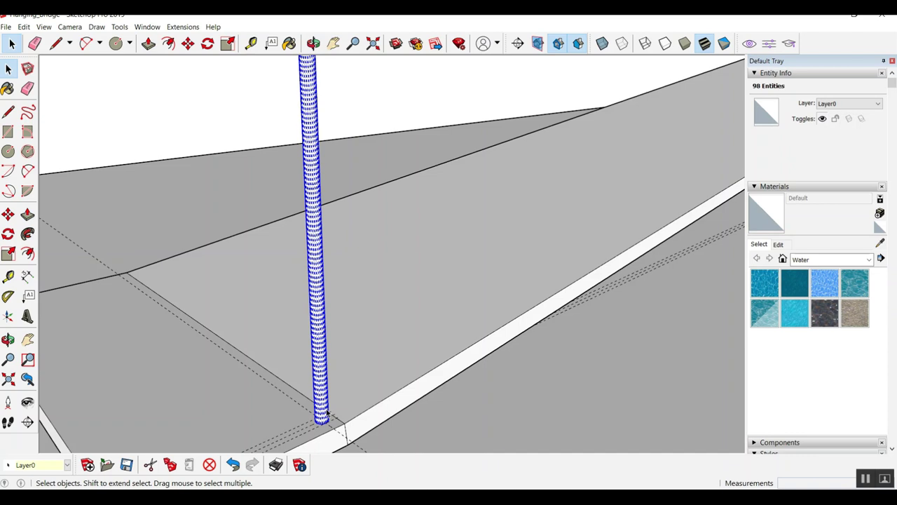
{"action": "right_click", "coordinate": [324, 414]}
{"action": "left_click", "coordinate": [371, 301]}
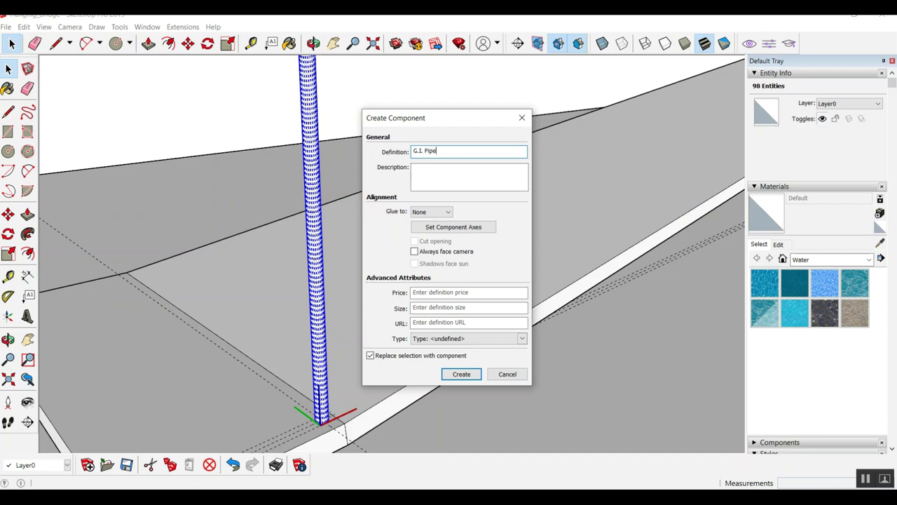
{"action": "key", "text": "Return"}
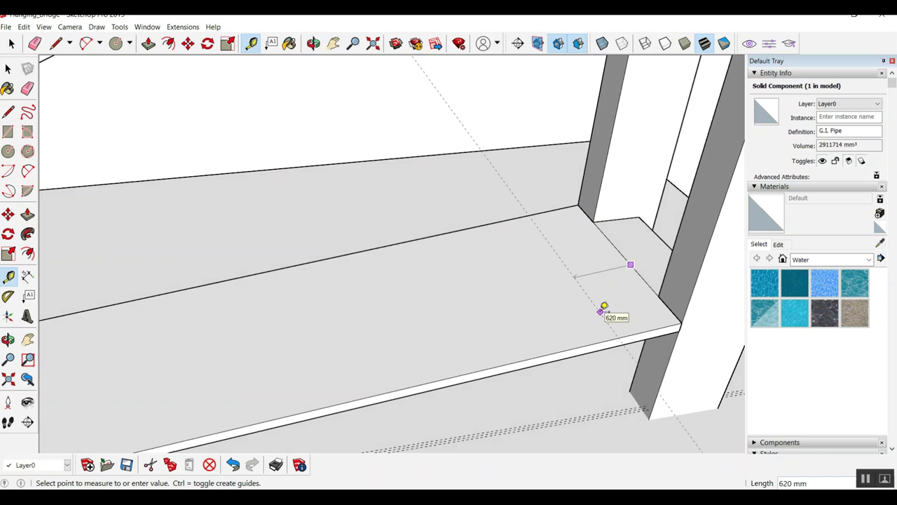
Copy the G.I Pipe post to the deck's far end near the tower and array evenly spaced copies between
{"action": "key", "text": "Return"}
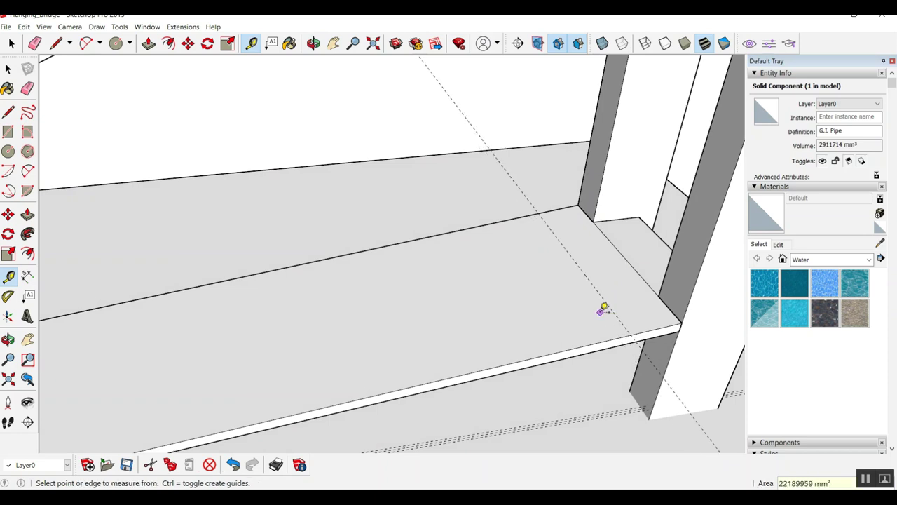
{"action": "scroll", "coordinate": [491, 295], "scroll_direction": "down", "scroll_amount": 3}
{"action": "scroll", "coordinate": [421, 308], "scroll_direction": "down", "scroll_amount": 2}
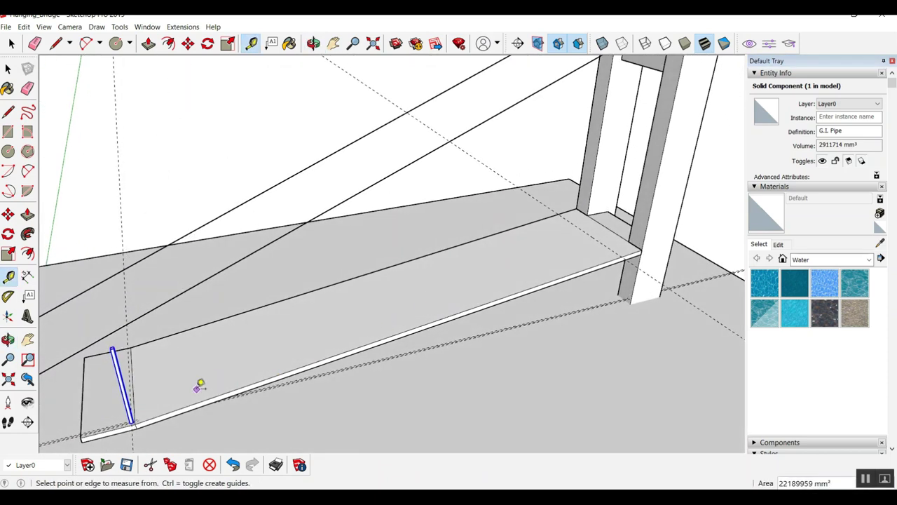
{"action": "key", "text": "m"}
{"action": "scroll", "coordinate": [132, 425], "scroll_direction": "up", "scroll_amount": 2}
{"action": "scroll", "coordinate": [133, 425], "scroll_direction": "up", "scroll_amount": 2}
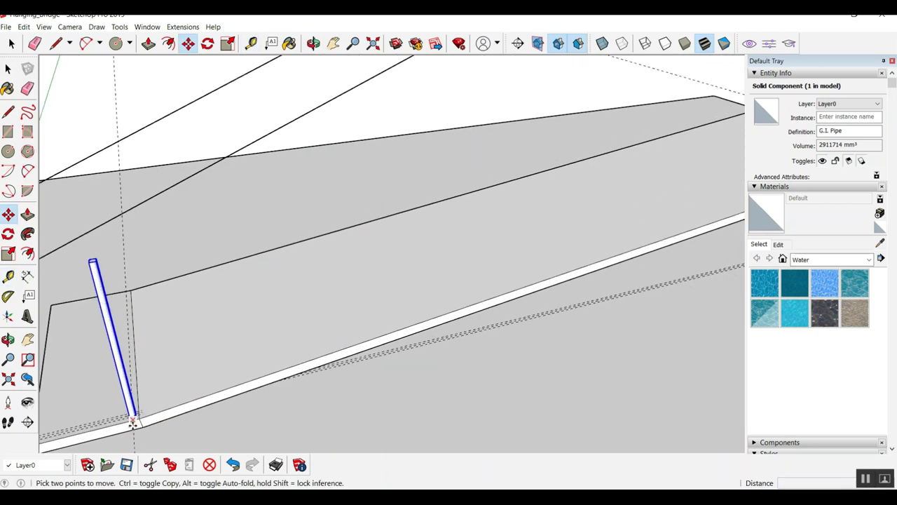
{"action": "left_click", "coordinate": [133, 425]}
{"action": "key", "text": "ctrl"}
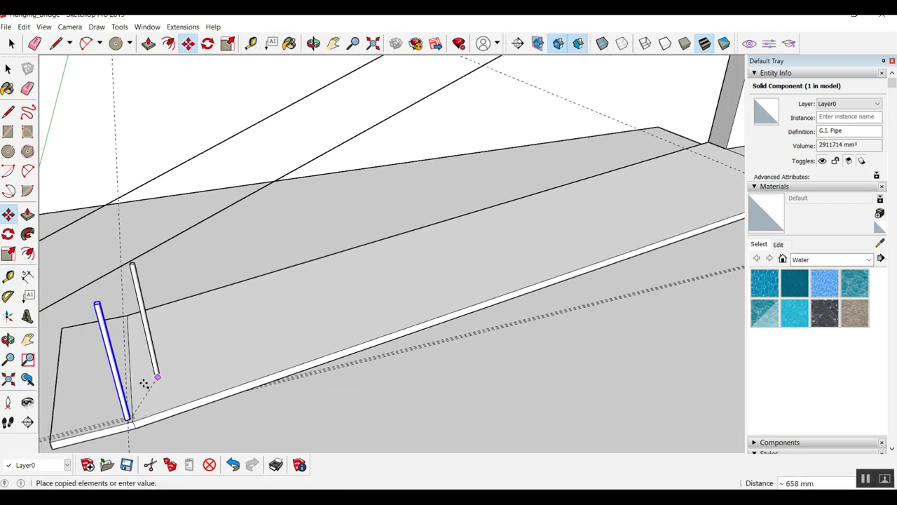
{"action": "scroll", "coordinate": [151, 370], "scroll_direction": "down", "scroll_amount": 1}
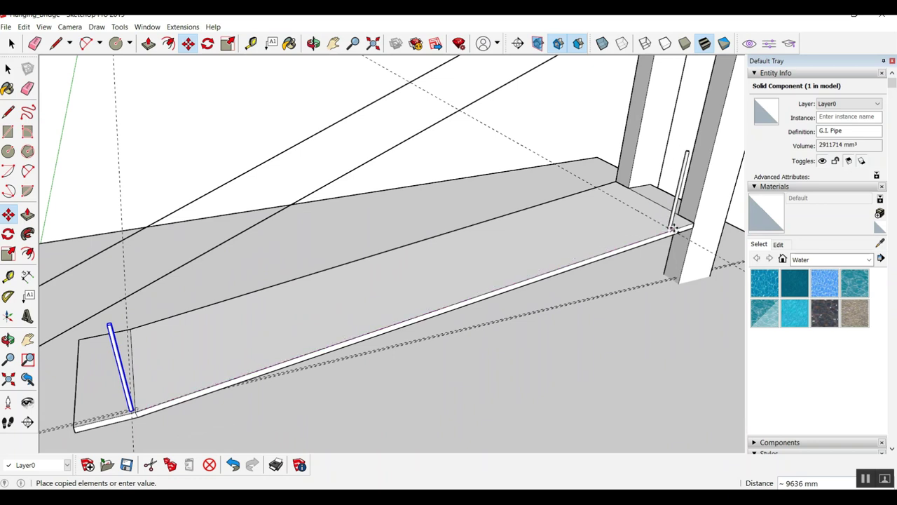
{"action": "left_click", "coordinate": [672, 228]}
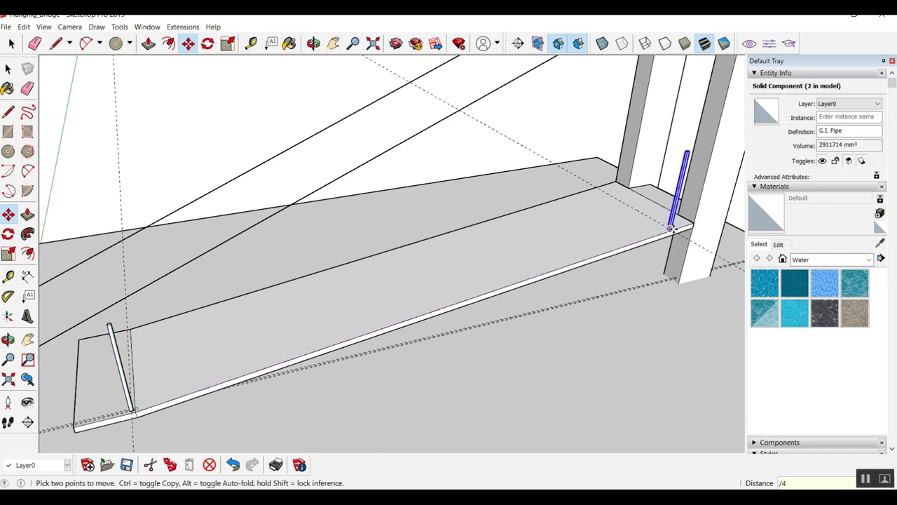
{"action": "key", "text": "Return"}
Orbit to view the row of posts and start a measurement from a pipe base
{"action": "scroll", "coordinate": [505, 354], "scroll_direction": "up", "scroll_amount": 3}
{"action": "middle_click_drag", "start_coordinate": [433, 271], "coordinate": [409, 294]}
{"action": "left_click", "coordinate": [409, 298]}
{"action": "mouse_move", "coordinate": [423, 124]}
{"action": "middle_mouse_down"}
{"action": "mouse_move", "coordinate": [329, 254]}
{"action": "mouse_move", "coordinate": [143, 110]}
{"action": "middle_mouse_up"}
Finish the tape-measure guide at the top of the first post
{"action": "scroll", "coordinate": [240, 149], "scroll_direction": "up", "scroll_amount": 3}
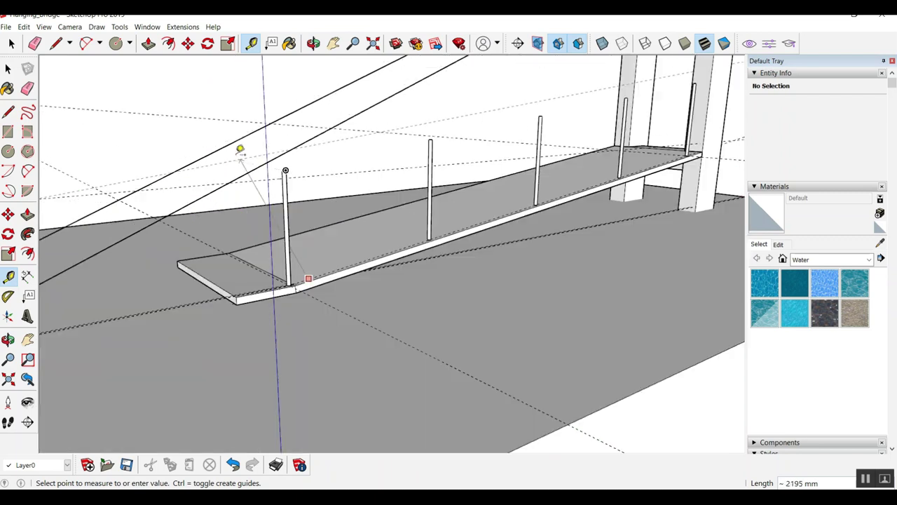
{"action": "scroll", "coordinate": [261, 154], "scroll_direction": "up", "scroll_amount": 3}
{"action": "middle_click_drag", "start_coordinate": [329, 219], "coordinate": [133, 290]}
{"action": "scroll", "coordinate": [324, 236], "scroll_direction": "down", "scroll_amount": 3}
{"action": "mouse_move", "coordinate": [324, 236]}
{"action": "middle_mouse_down"}
{"action": "mouse_move", "coordinate": [143, 260]}
{"action": "mouse_move", "coordinate": [267, 168]}
{"action": "middle_mouse_up"}
{"action": "scroll", "coordinate": [261, 235], "scroll_direction": "up", "scroll_amount": 3}
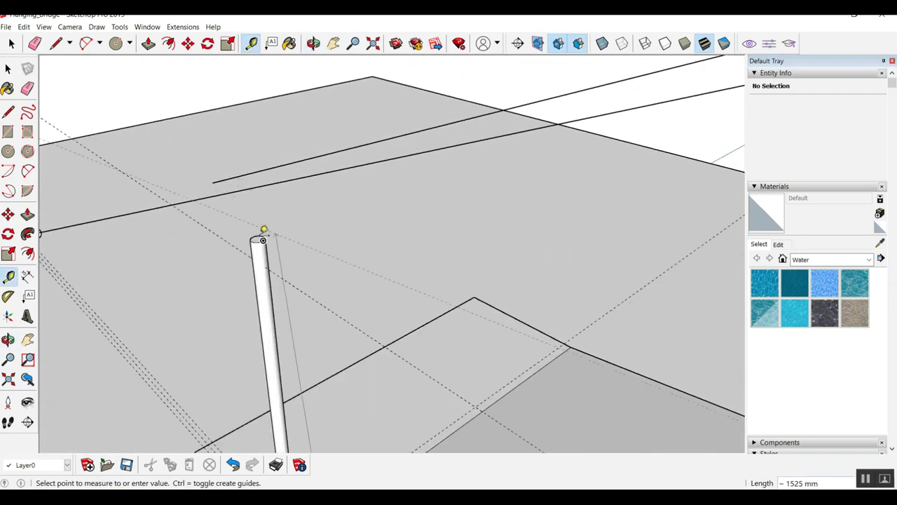
{"action": "left_click", "coordinate": [269, 263]}
Start the handrail path line from the first post's top and view the posts up close
{"action": "middle_click_drag", "start_coordinate": [298, 267], "coordinate": [361, 238]}
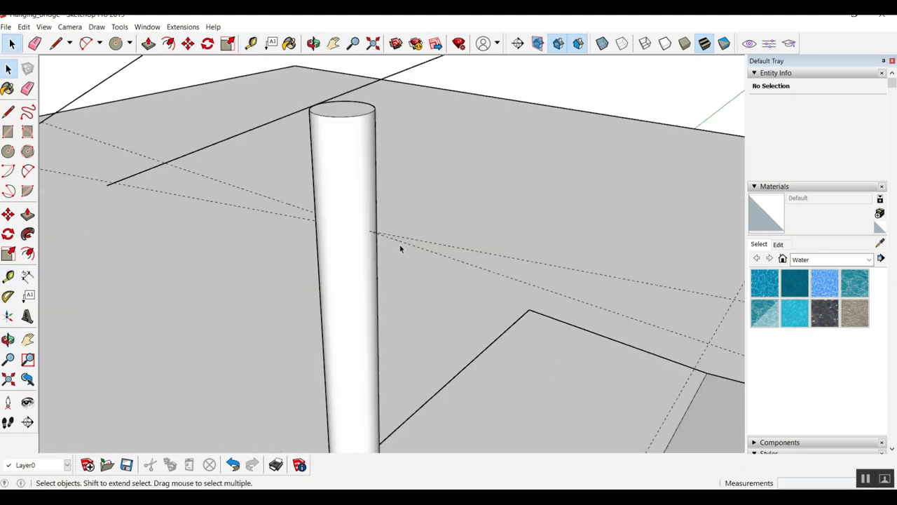
{"action": "left_click", "coordinate": [343, 211]}
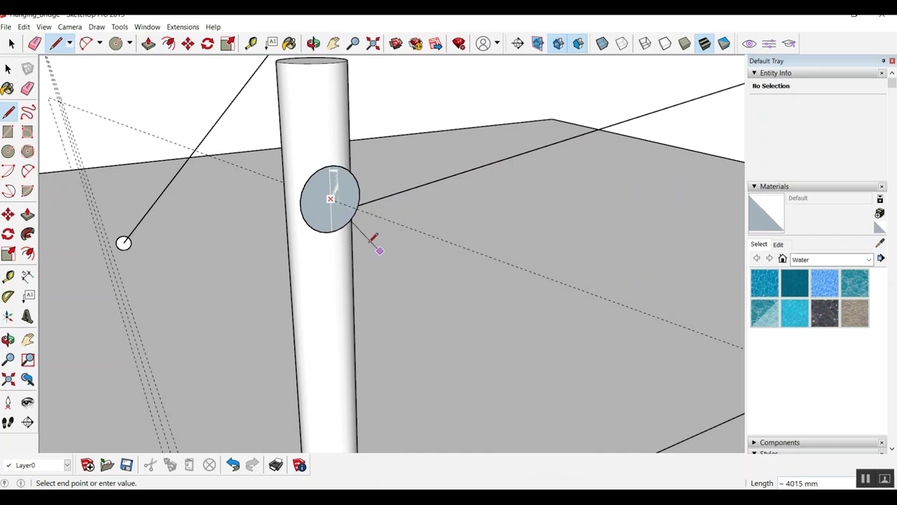
{"action": "scroll", "coordinate": [280, 203], "scroll_direction": "up", "scroll_amount": 3}
{"action": "mouse_move", "coordinate": [390, 242]}
{"action": "middle_mouse_down"}
{"action": "mouse_move", "coordinate": [410, 264]}
{"action": "mouse_move", "coordinate": [563, 265]}
{"action": "mouse_move", "coordinate": [522, 219]}
{"action": "mouse_move", "coordinate": [560, 217]}
{"action": "mouse_move", "coordinate": [314, 314]}
{"action": "mouse_move", "coordinate": [175, 344]}
{"action": "mouse_move", "coordinate": [193, 365]}
{"action": "mouse_move", "coordinate": [117, 367]}
{"action": "middle_mouse_up"}
Sweep the circle profile along the post-top line with Follow Me to form the handrail tube
{"action": "key", "text": "space"}
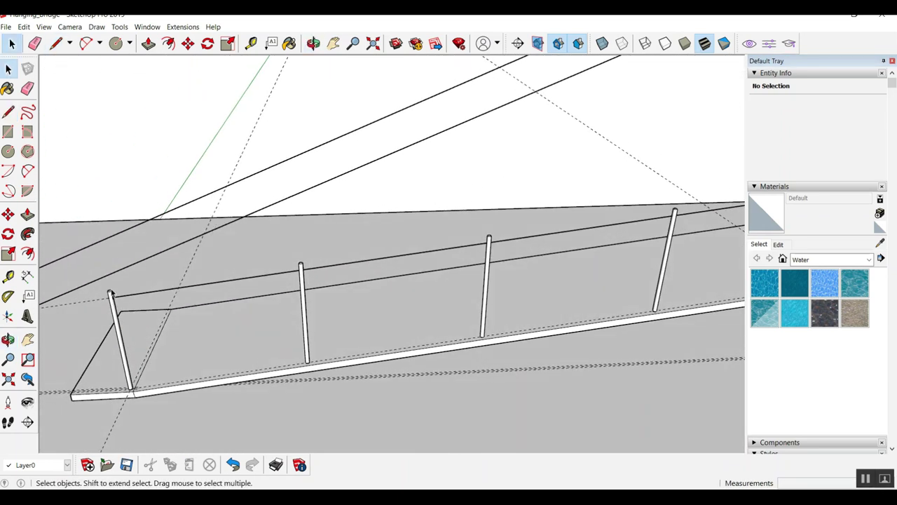
{"action": "scroll", "coordinate": [116, 329], "scroll_direction": "up", "scroll_amount": 3}
{"action": "scroll", "coordinate": [117, 320], "scroll_direction": "up", "scroll_amount": 3}
{"action": "scroll", "coordinate": [116, 319], "scroll_direction": "up", "scroll_amount": 1}
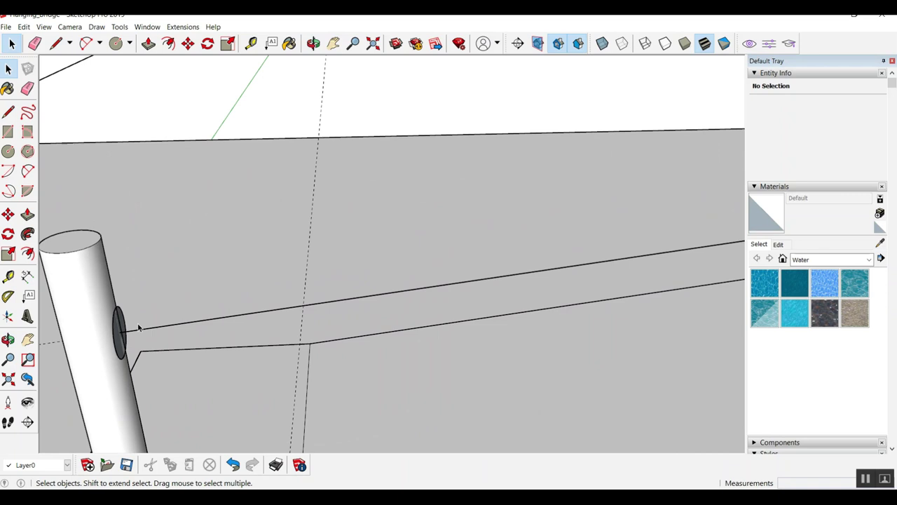
{"action": "middle_click_drag", "start_coordinate": [139, 327], "coordinate": [86, 324]}
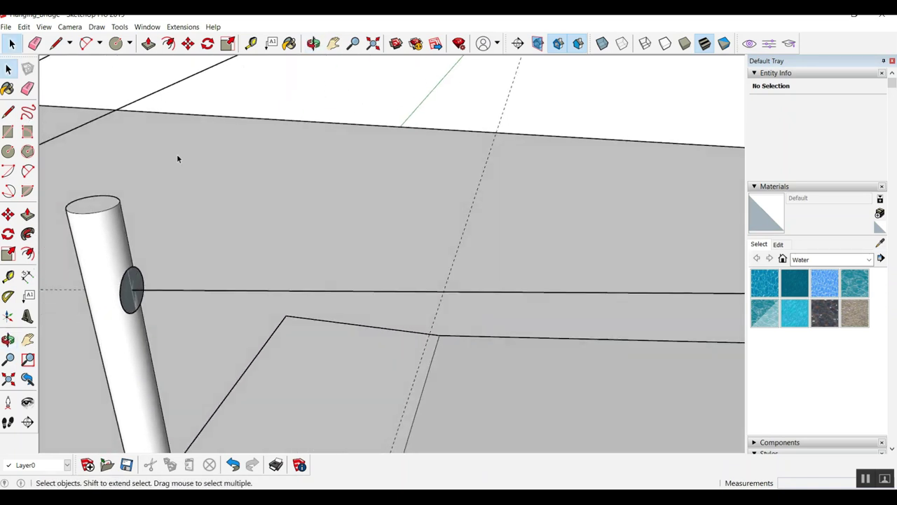
{"action": "left_click", "coordinate": [27, 233]}
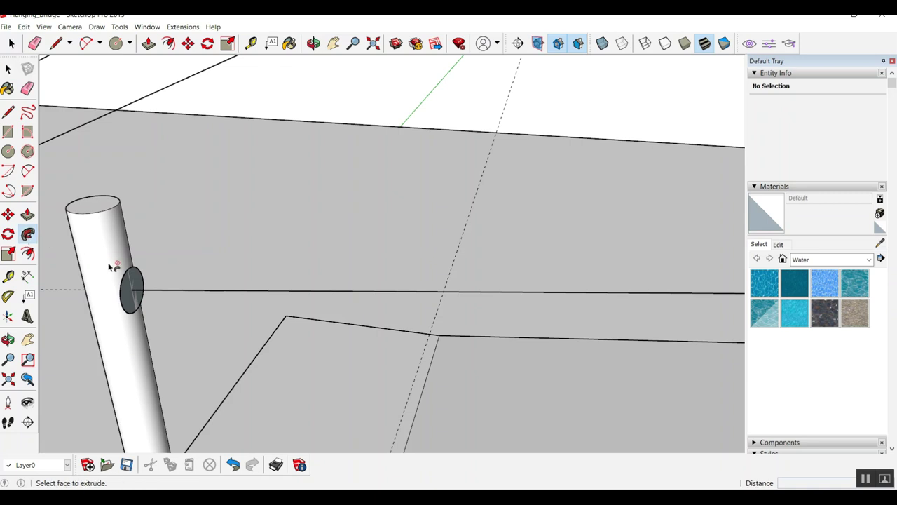
{"action": "mouse_move", "coordinate": [131, 285]}
{"action": "left_mouse_down"}
{"action": "mouse_move", "coordinate": [173, 294]}
{"action": "mouse_move", "coordinate": [96, 277]}
{"action": "mouse_move", "coordinate": [430, 291]}
{"action": "left_mouse_up"}
{"action": "scroll", "coordinate": [96, 276], "scroll_direction": "down", "scroll_amount": 3}
{"action": "scroll", "coordinate": [333, 284], "scroll_direction": "down", "scroll_amount": 2}
{"action": "scroll", "coordinate": [275, 282], "scroll_direction": "down", "scroll_amount": 2}
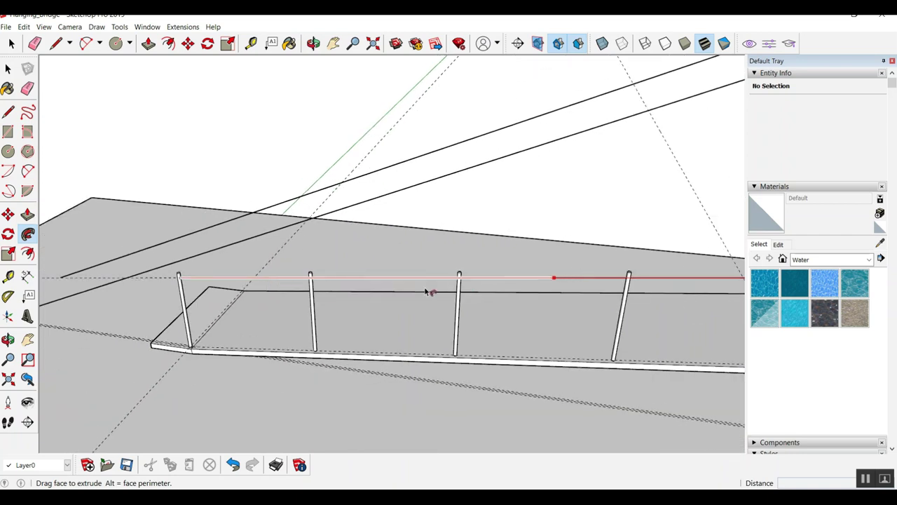
{"action": "scroll", "coordinate": [430, 290], "scroll_direction": "up", "scroll_amount": 2}
{"action": "scroll", "coordinate": [619, 284], "scroll_direction": "up", "scroll_amount": 2}
{"action": "scroll", "coordinate": [652, 283], "scroll_direction": "up", "scroll_amount": 2}
{"action": "mouse_move", "coordinate": [648, 287]}
{"action": "middle_mouse_down"}
{"action": "mouse_move", "coordinate": [705, 304]}
{"action": "mouse_move", "coordinate": [681, 286]}
{"action": "middle_mouse_up"}
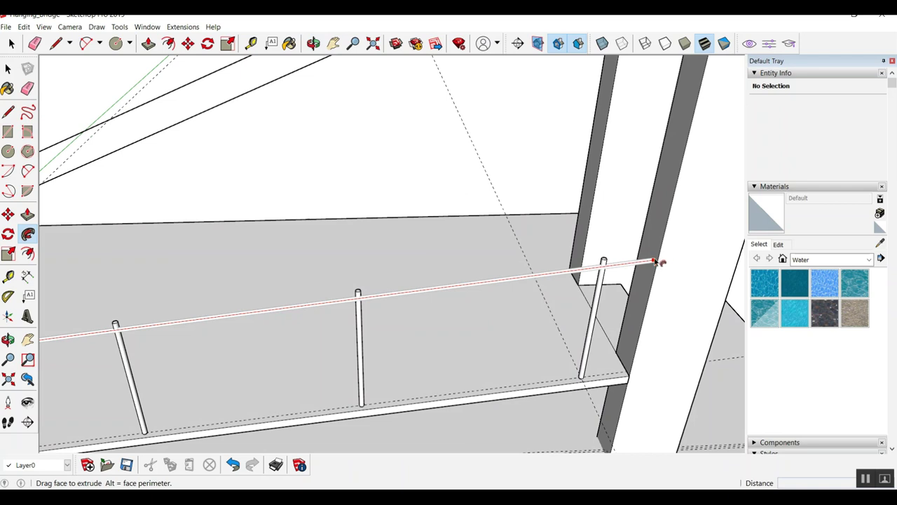
{"action": "left_click", "coordinate": [656, 262]}
Select the handrail tube and push/pull its end face to extend it
{"action": "key", "text": "space"}
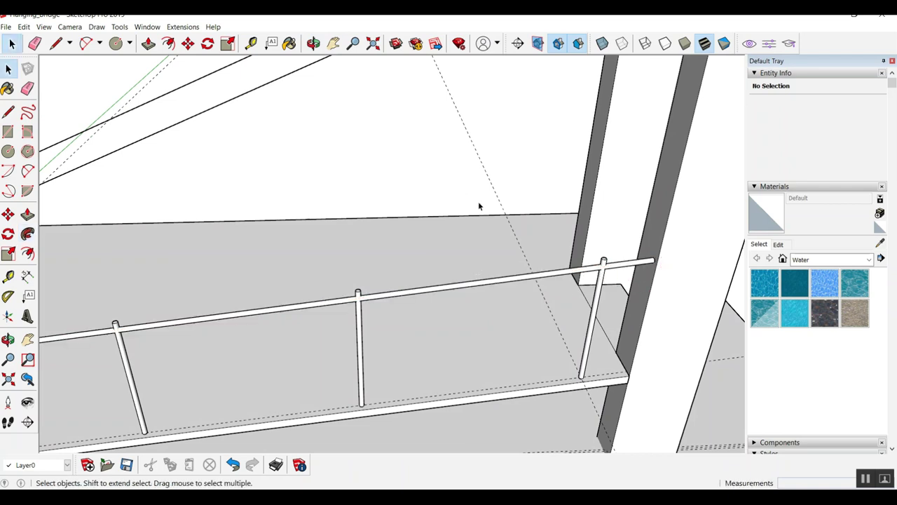
{"action": "scroll", "coordinate": [478, 206], "scroll_direction": "down", "scroll_amount": 3}
{"action": "mouse_move", "coordinate": [276, 294]}
{"action": "middle_mouse_down"}
{"action": "mouse_move", "coordinate": [525, 240]}
{"action": "mouse_move", "coordinate": [561, 198]}
{"action": "mouse_move", "coordinate": [736, 156]}
{"action": "mouse_move", "coordinate": [530, 198]}
{"action": "mouse_move", "coordinate": [339, 314]}
{"action": "middle_mouse_up"}
{"action": "scroll", "coordinate": [165, 358], "scroll_direction": "up", "scroll_amount": 2}
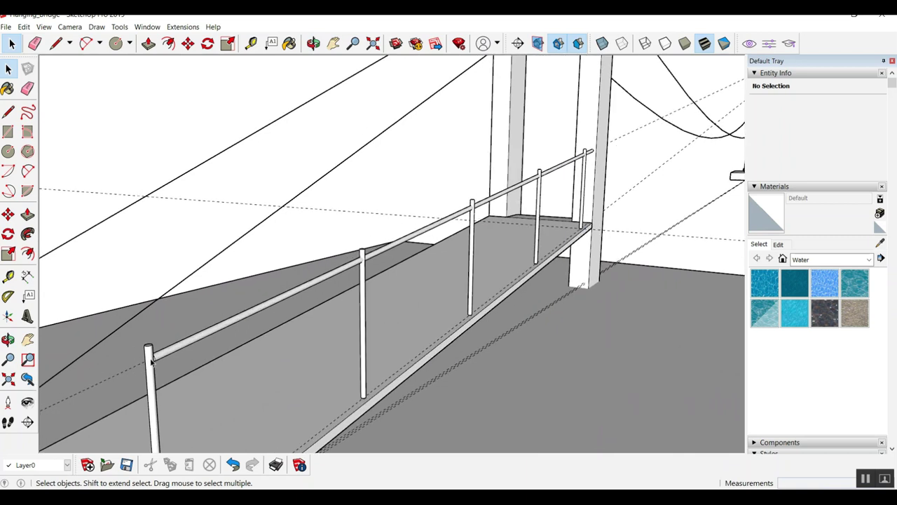
{"action": "scroll", "coordinate": [165, 363], "scroll_direction": "up", "scroll_amount": 3}
{"action": "scroll", "coordinate": [165, 367], "scroll_direction": "up", "scroll_amount": 2}
{"action": "middle_click_drag", "start_coordinate": [165, 366], "coordinate": [161, 366]}
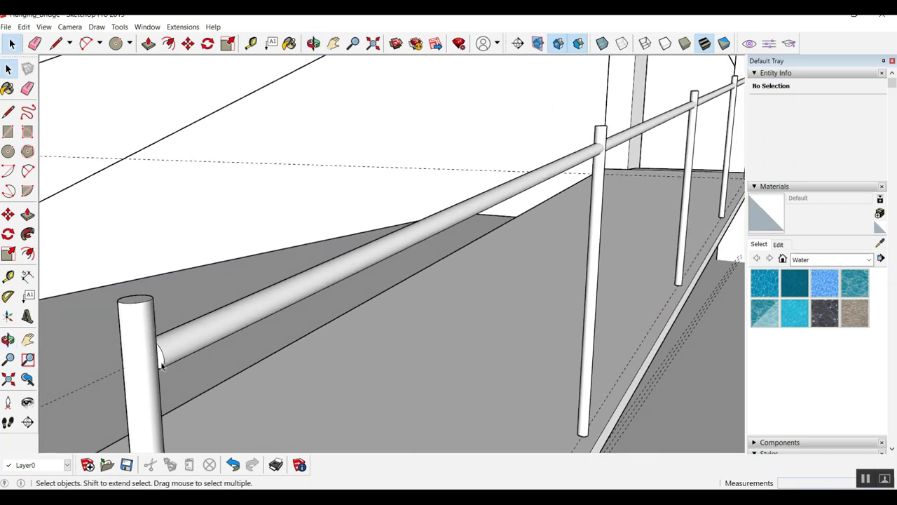
{"action": "left_click", "coordinate": [160, 361]}
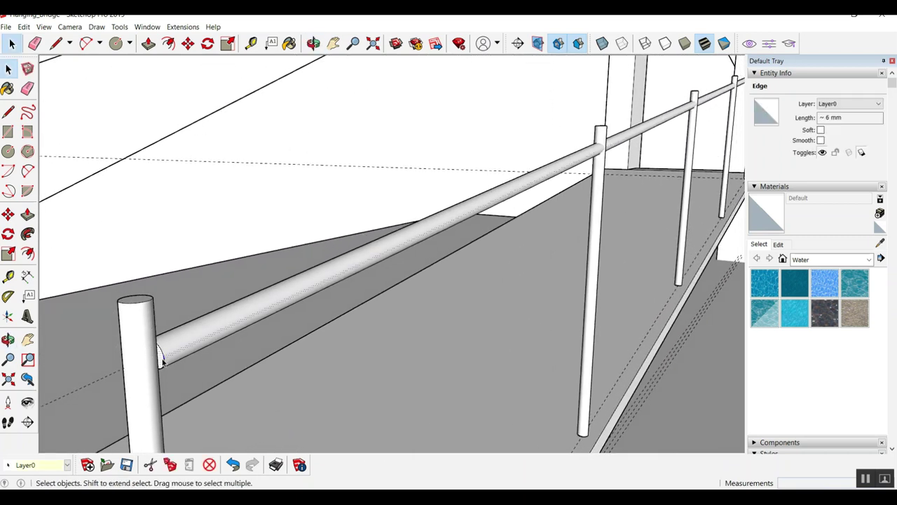
{"action": "double_click", "coordinate": [173, 341]}
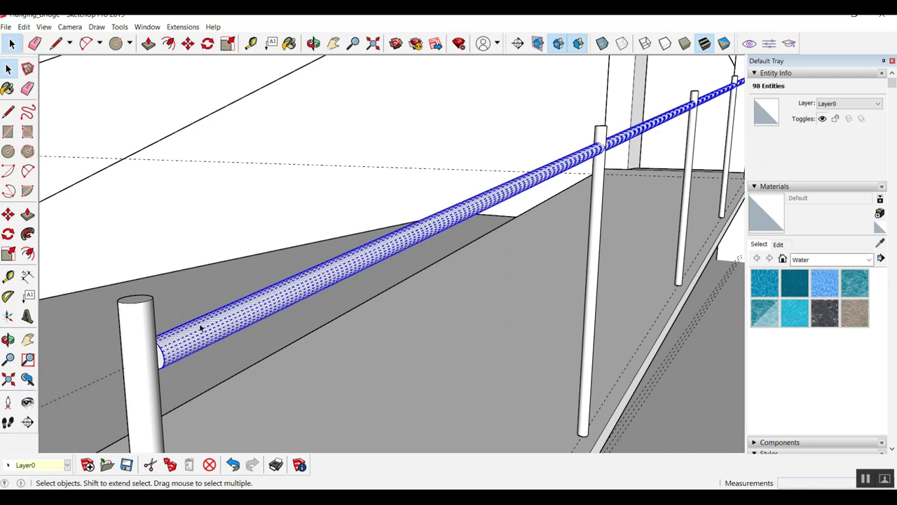
{"action": "key", "text": "p"}
{"action": "left_click", "coordinate": [159, 363]}
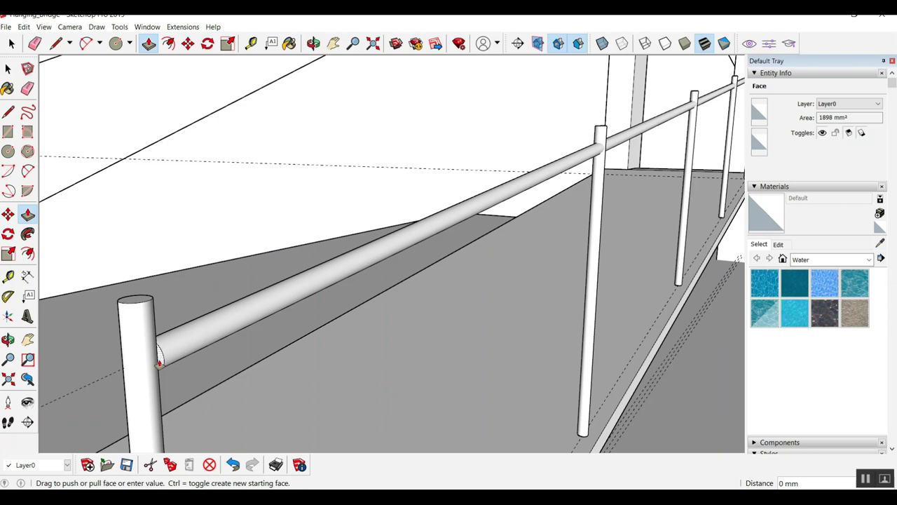
{"action": "left_click", "coordinate": [145, 373]}
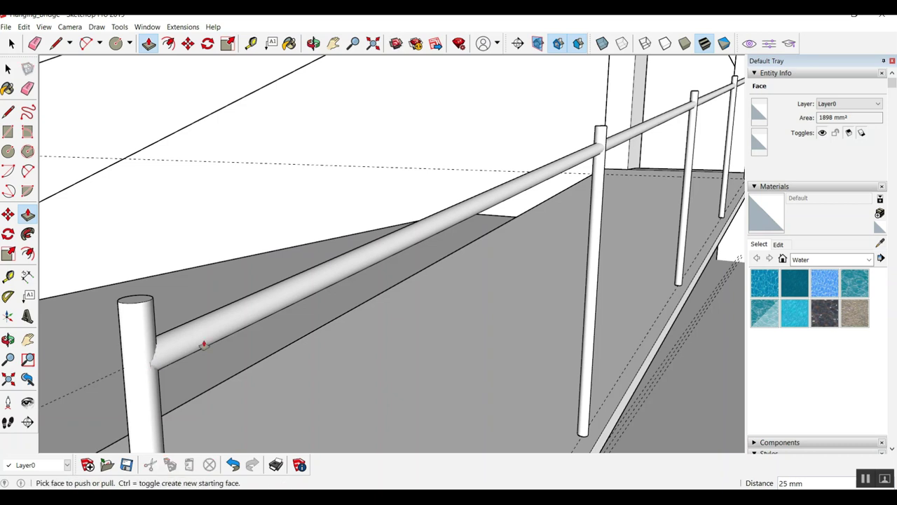
Make the entire handrail tube into a single solid group
{"action": "key", "text": "space"}
{"action": "left_click", "coordinate": [209, 335]}
{"action": "triple_click", "coordinate": [209, 334]}
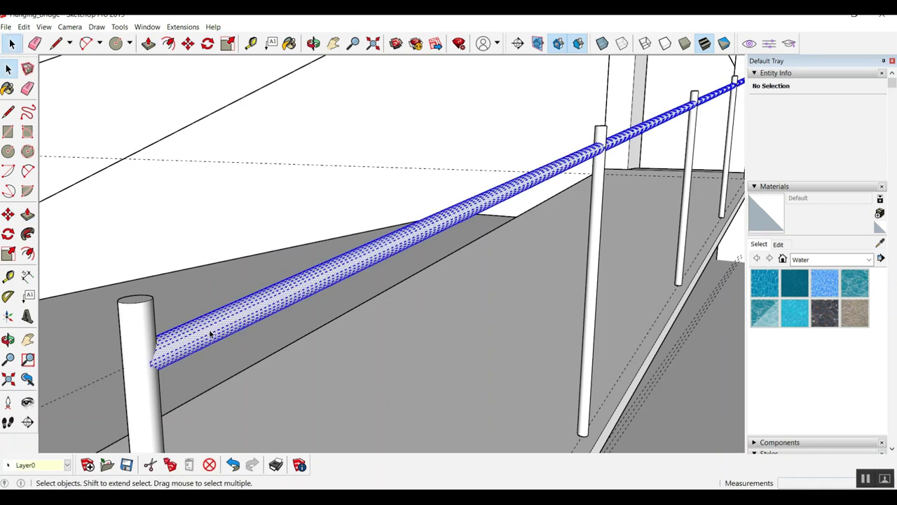
{"action": "right_click", "coordinate": [209, 334]}
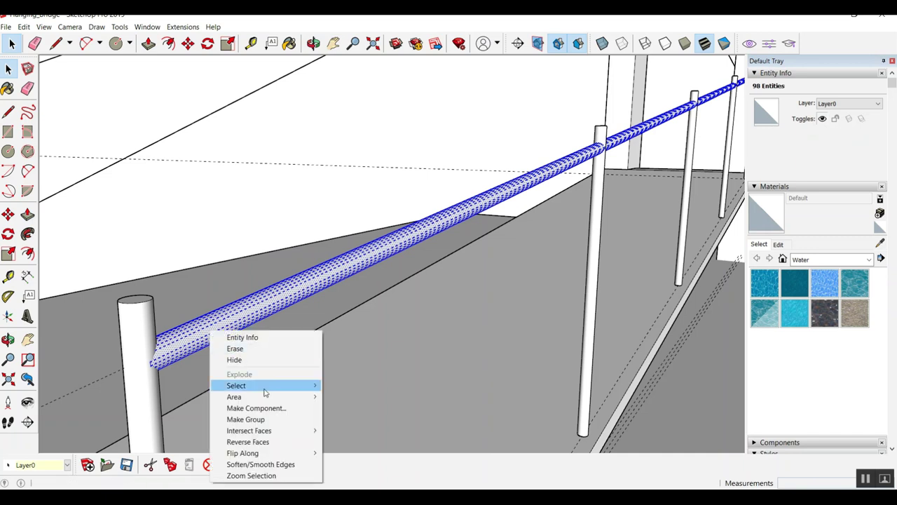
{"action": "left_click", "coordinate": [258, 422]}
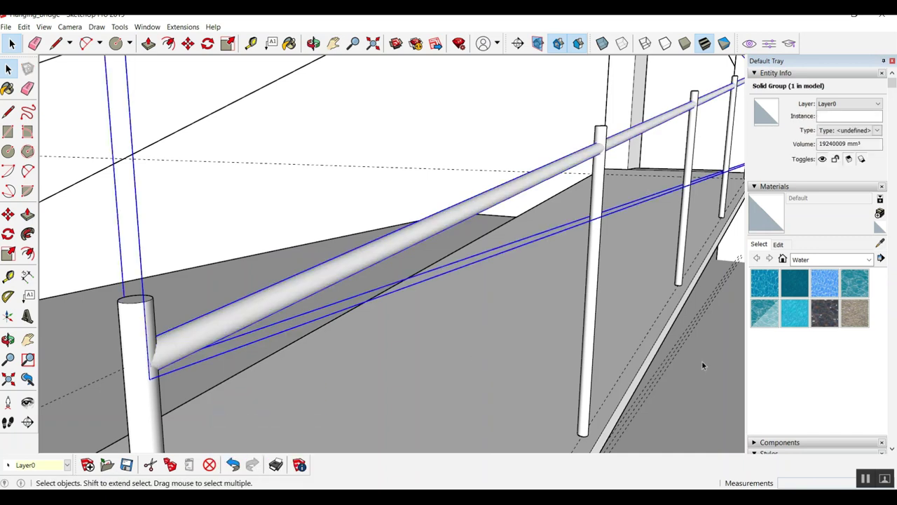
Select the first railing post together with the handrail tube and bring up their context menu
{"action": "scroll", "coordinate": [408, 299], "scroll_direction": "down", "scroll_amount": 3}
{"action": "scroll", "coordinate": [407, 299], "scroll_direction": "down", "scroll_amount": 5}
{"action": "mouse_move", "coordinate": [501, 235]}
{"action": "middle_mouse_down"}
{"action": "mouse_move", "coordinate": [470, 250]}
{"action": "mouse_move", "coordinate": [581, 261]}
{"action": "mouse_move", "coordinate": [541, 255]}
{"action": "mouse_move", "coordinate": [387, 281]}
{"action": "mouse_move", "coordinate": [251, 278]}
{"action": "mouse_move", "coordinate": [260, 254]}
{"action": "middle_mouse_up"}
{"action": "scroll", "coordinate": [267, 259], "scroll_direction": "up", "scroll_amount": 5}
{"action": "scroll", "coordinate": [378, 344], "scroll_direction": "up", "scroll_amount": 3}
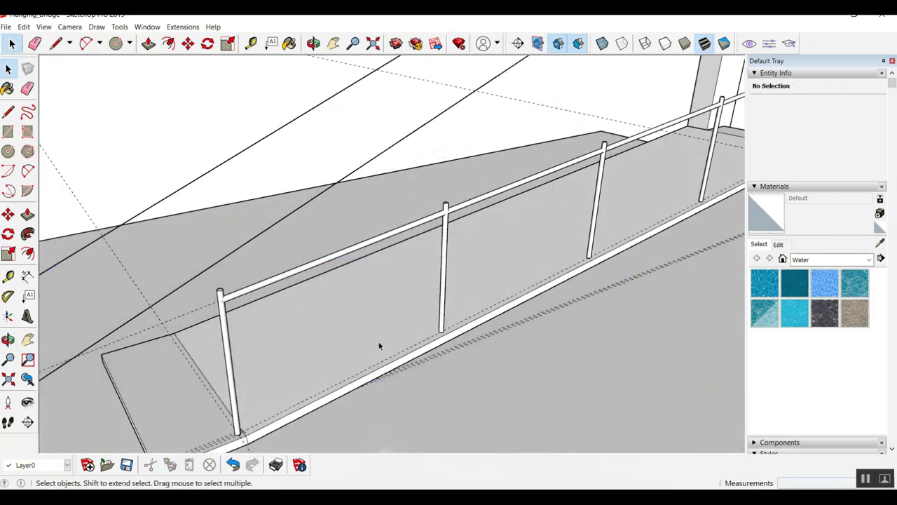
{"action": "scroll", "coordinate": [378, 345], "scroll_direction": "down", "scroll_amount": 4}
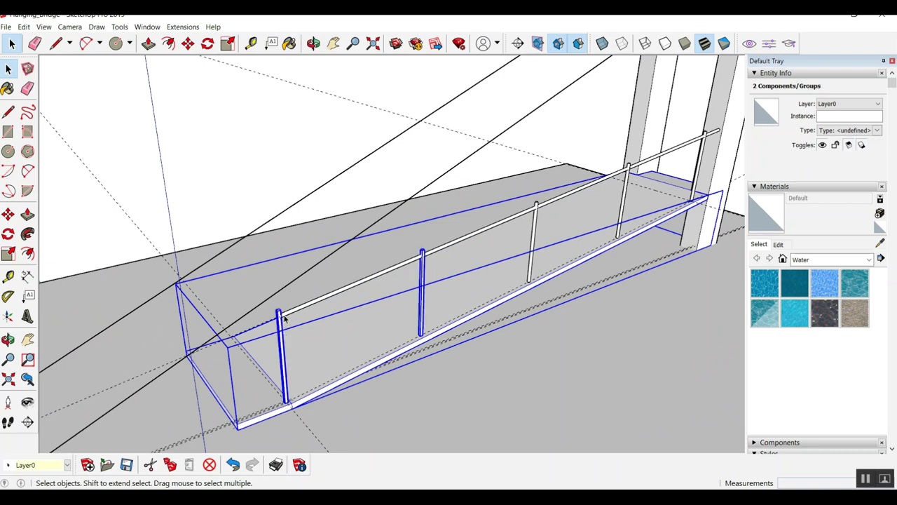
{"action": "left_click", "coordinate": [545, 393]}
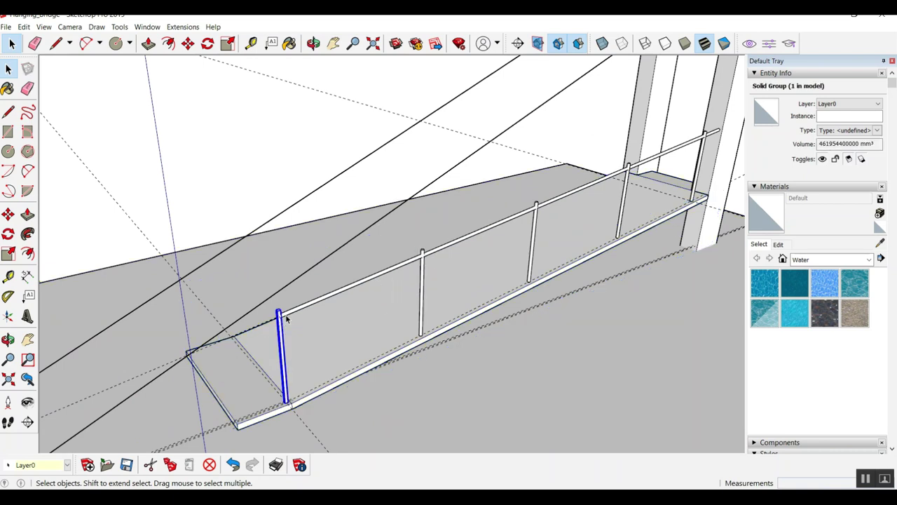
{"action": "left_click", "coordinate": [315, 302], "text": "shift"}
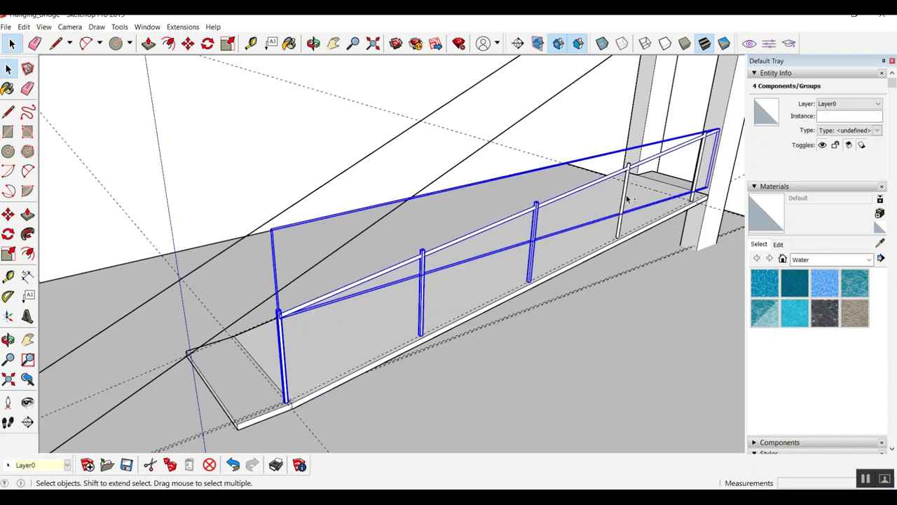
{"action": "right_click", "coordinate": [705, 157]}
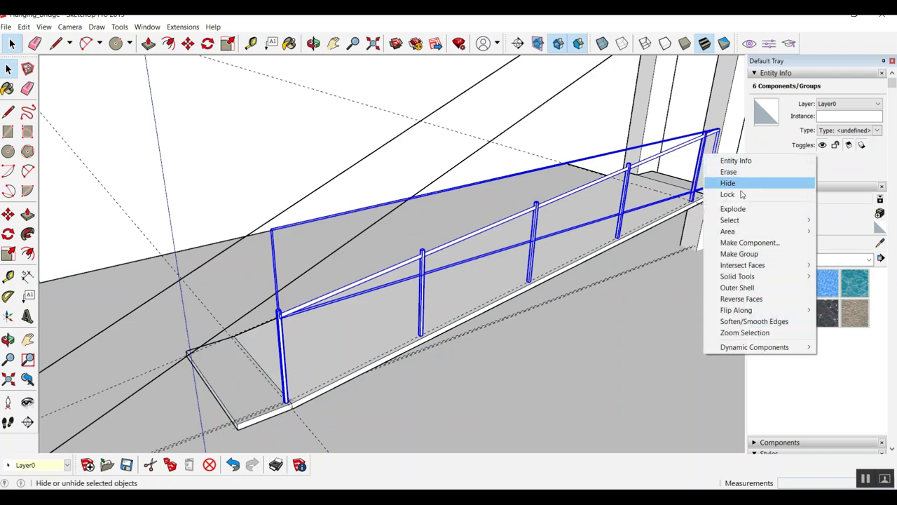
Measure from the post base and copy the railing to the opposite deck edge with Move and Ctrl
{"action": "key", "text": "t"}
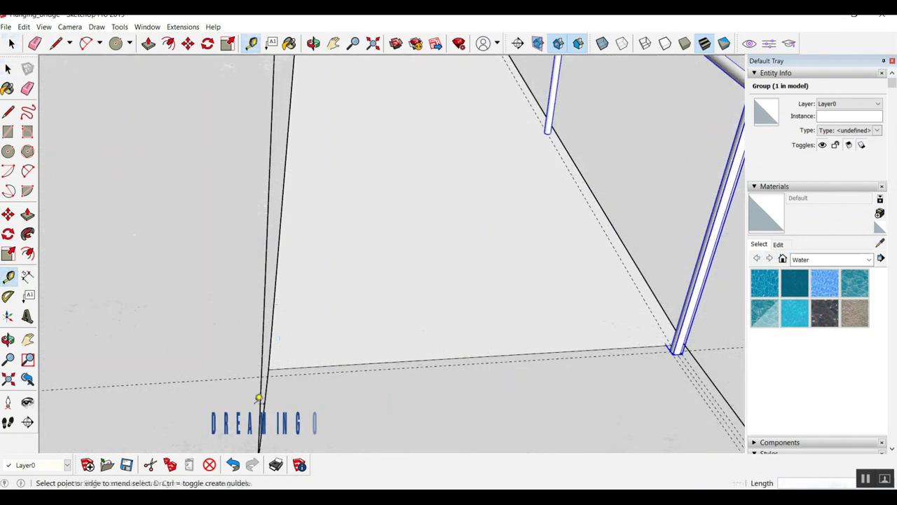
{"action": "left_click", "coordinate": [266, 393]}
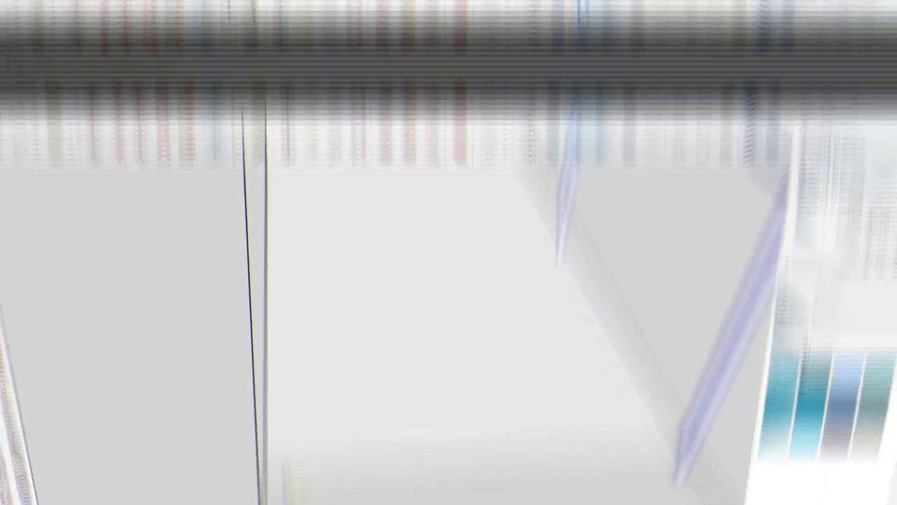
{"action": "key", "text": "space"}
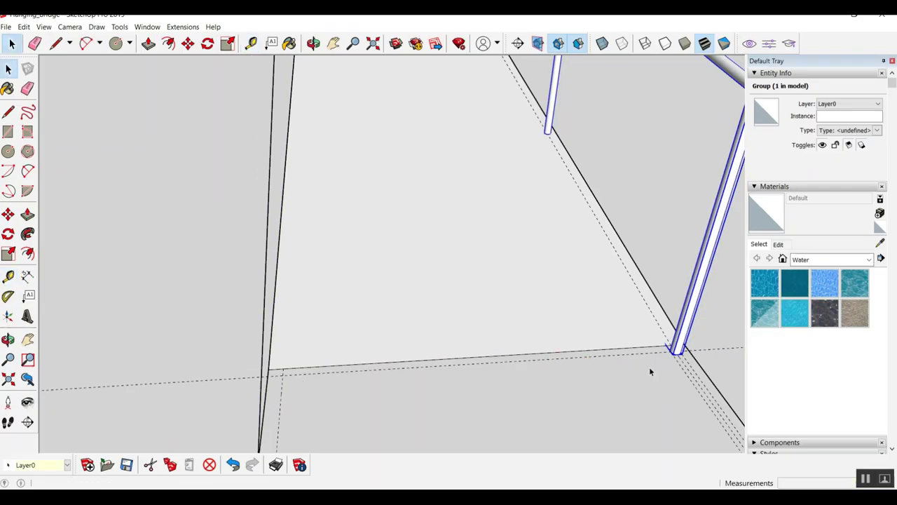
{"action": "key", "text": "m"}
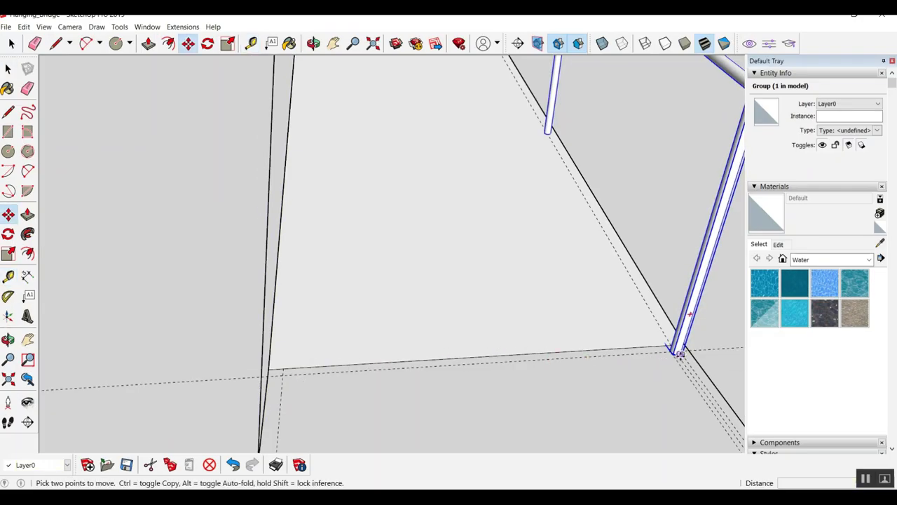
{"action": "scroll", "coordinate": [680, 353], "scroll_direction": "up", "scroll_amount": 2}
{"action": "left_click", "coordinate": [676, 362]}
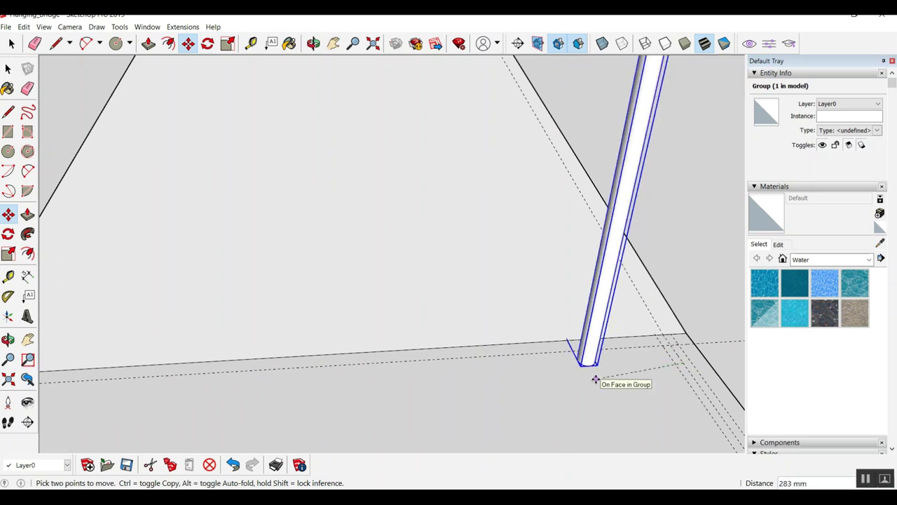
{"action": "key", "text": "ctrl"}
{"action": "scroll", "coordinate": [673, 357], "scroll_direction": "down", "scroll_amount": 1}
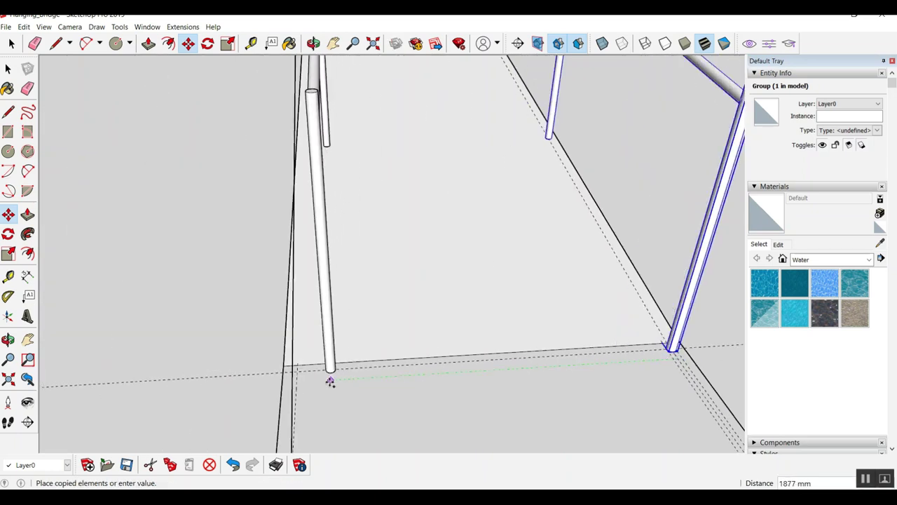
{"action": "left_click", "coordinate": [296, 381]}
Orbit to review the copied railing and select the deck
{"action": "key", "text": "space"}
{"action": "middle_click_drag", "start_coordinate": [296, 380], "coordinate": [456, 345]}
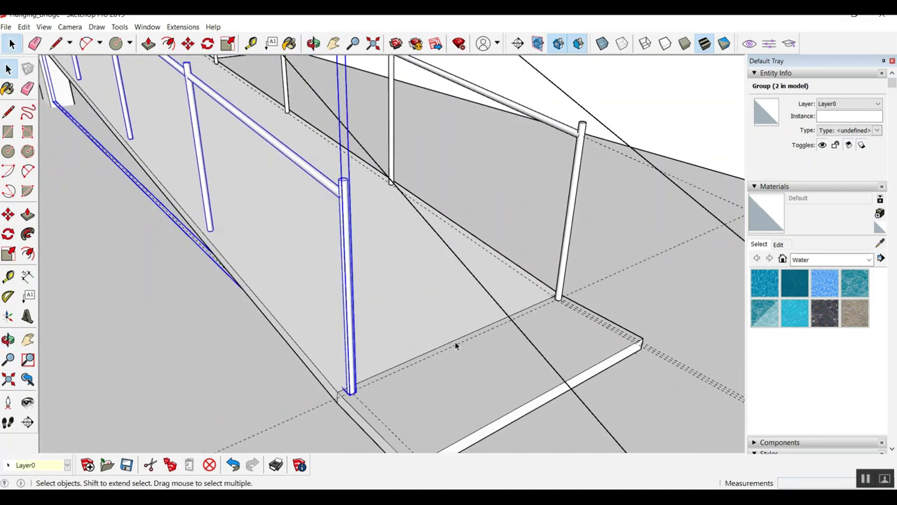
{"action": "scroll", "coordinate": [197, 362], "scroll_direction": "down", "scroll_amount": 5}
{"action": "left_click", "coordinate": [278, 337]}
{"action": "mouse_move", "coordinate": [278, 337]}
{"action": "middle_mouse_down"}
{"action": "mouse_move", "coordinate": [346, 283]}
{"action": "mouse_move", "coordinate": [245, 281]}
{"action": "middle_mouse_up"}
Group the deck with its left and right railings into one assembly
{"action": "key", "text": "Delete"}
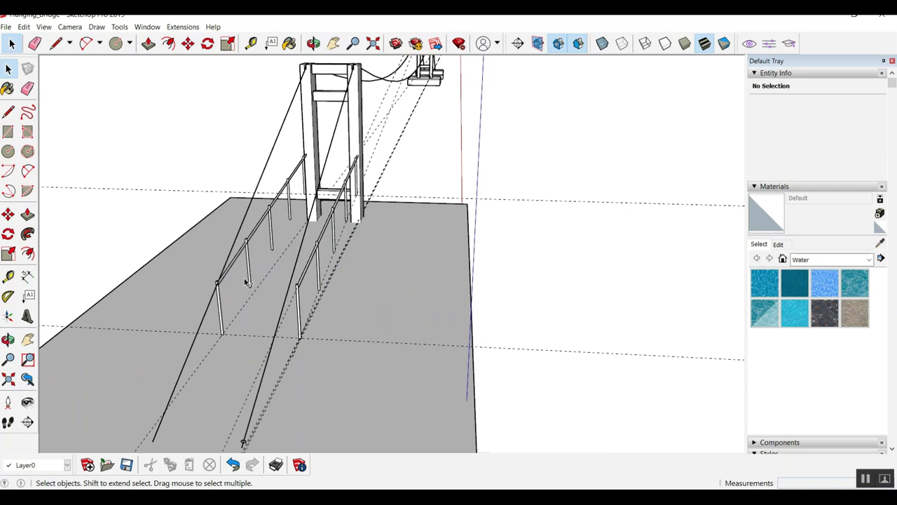
{"action": "key", "text": "ctrl+z"}
{"action": "left_click", "coordinate": [247, 307]}
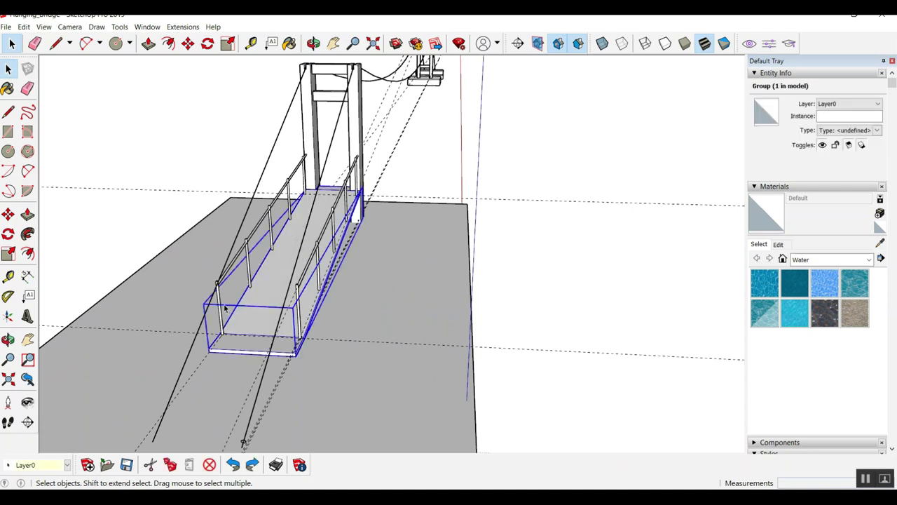
{"action": "left_click", "coordinate": [219, 303], "text": "shift"}
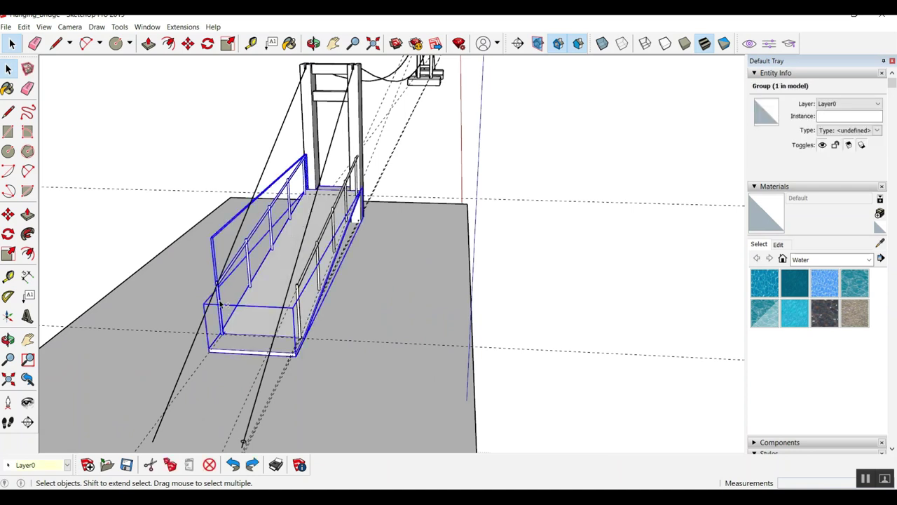
{"action": "left_click", "coordinate": [298, 289], "text": "shift"}
{"action": "right_click", "coordinate": [298, 288]}
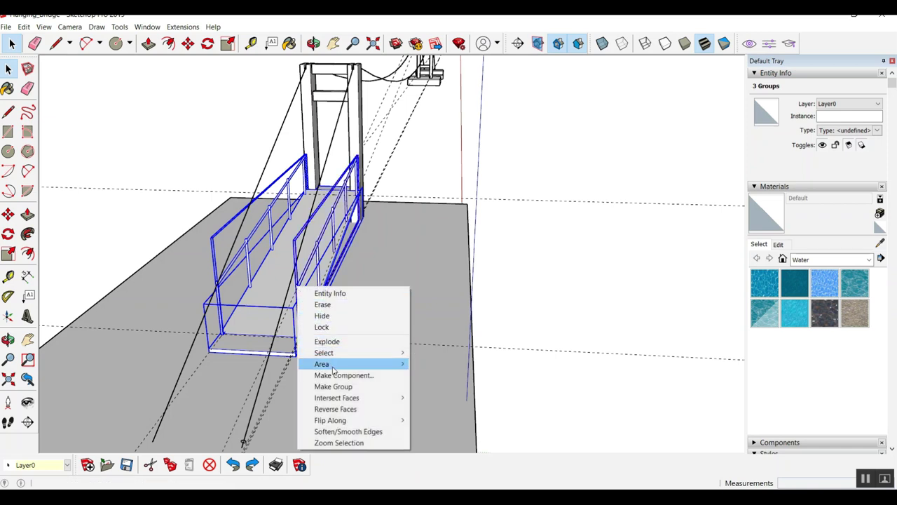
{"action": "left_click", "coordinate": [333, 387]}
Copy the deck assembly 70000 mm to the Portal_Column midpoint at the second tower
{"action": "key", "text": "m"}
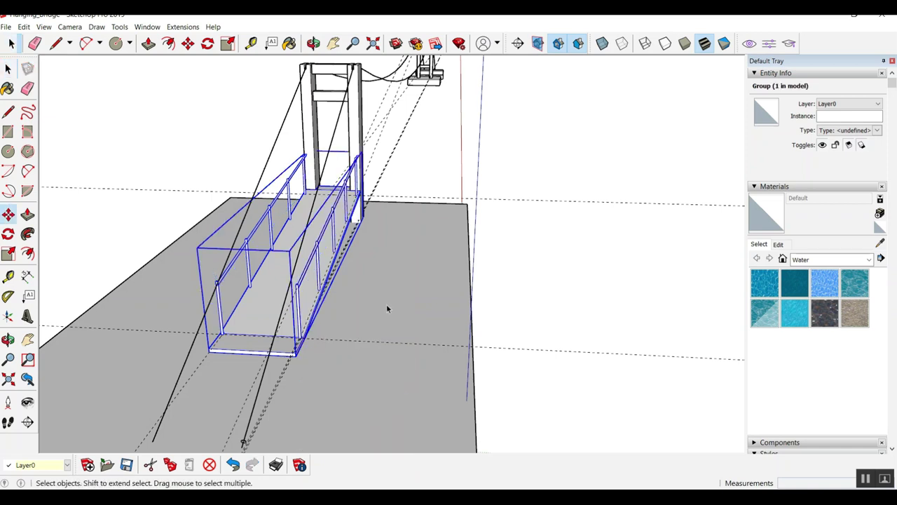
{"action": "scroll", "coordinate": [387, 303], "scroll_direction": "up", "scroll_amount": 5}
{"action": "left_click", "coordinate": [308, 211]}
{"action": "key", "text": "ctrl"}
{"action": "scroll", "coordinate": [236, 245], "scroll_direction": "down", "scroll_amount": 4}
{"action": "scroll", "coordinate": [238, 245], "scroll_direction": "down", "scroll_amount": 3}
{"action": "scroll", "coordinate": [337, 231], "scroll_direction": "down", "scroll_amount": 2}
{"action": "scroll", "coordinate": [580, 153], "scroll_direction": "up", "scroll_amount": 3}
{"action": "scroll", "coordinate": [575, 154], "scroll_direction": "up", "scroll_amount": 2}
{"action": "scroll", "coordinate": [527, 182], "scroll_direction": "up", "scroll_amount": 3}
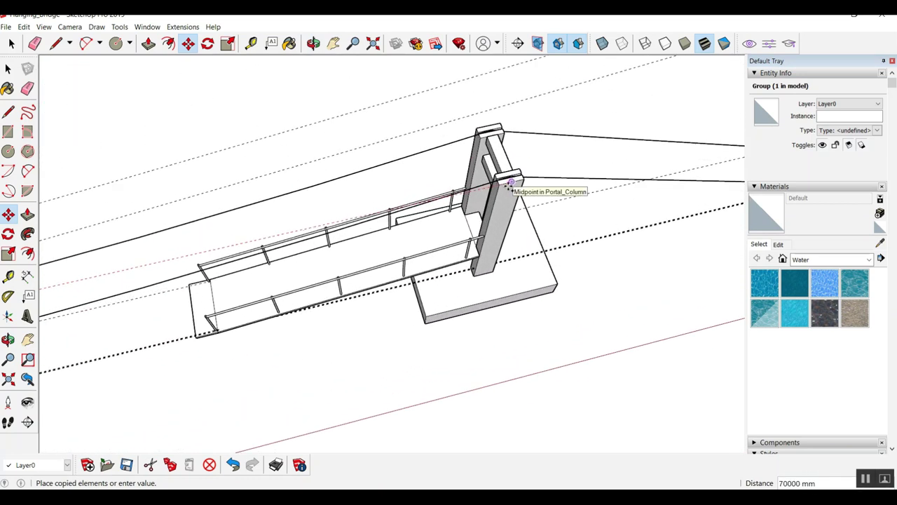
{"action": "left_click", "coordinate": [510, 183]}
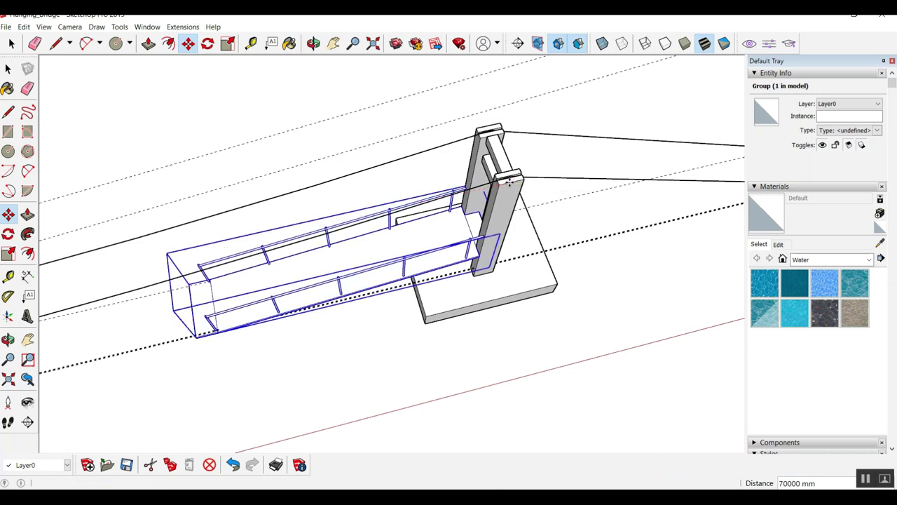
Mirror the copy by scaling it -1 along the red axis
{"action": "left_click", "coordinate": [226, 45]}
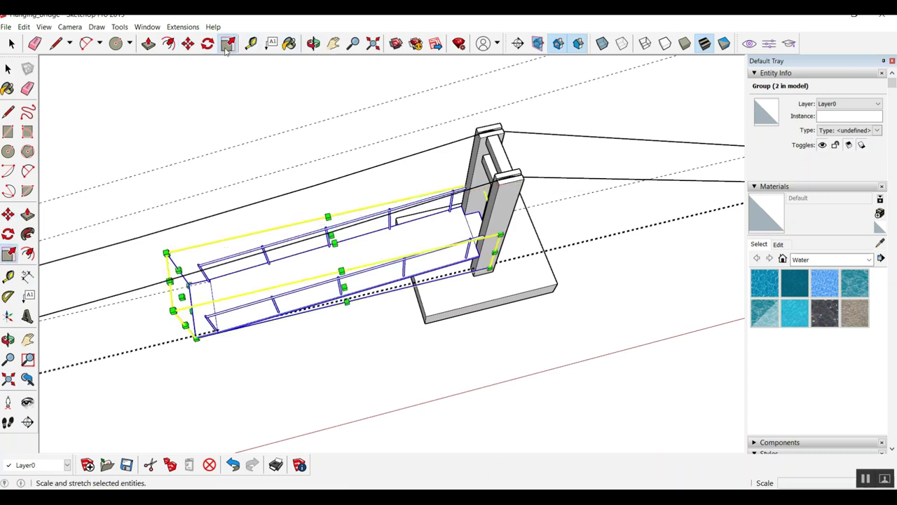
{"action": "mouse_move", "coordinate": [248, 224]}
{"action": "middle_mouse_down"}
{"action": "mouse_move", "coordinate": [365, 98]}
{"action": "mouse_move", "coordinate": [359, 105]}
{"action": "middle_mouse_up"}
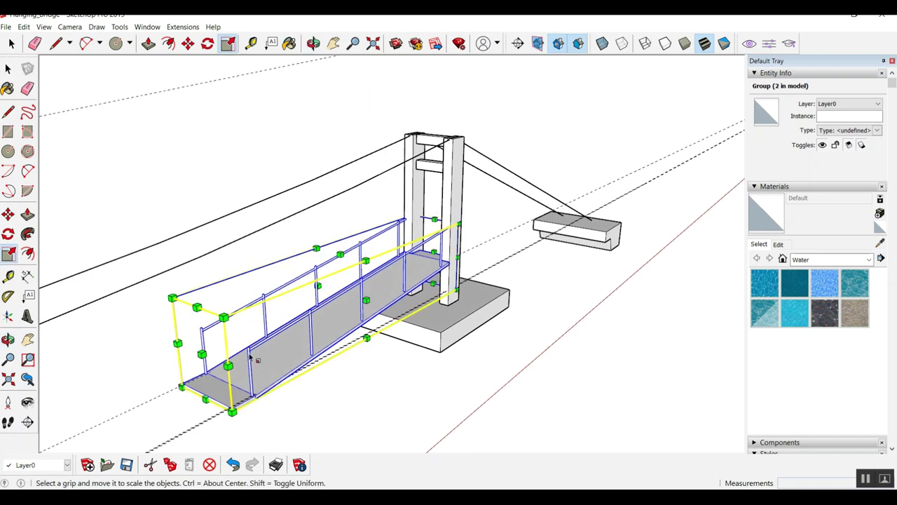
{"action": "left_click_drag", "start_coordinate": [202, 363], "coordinate": [711, 200]}
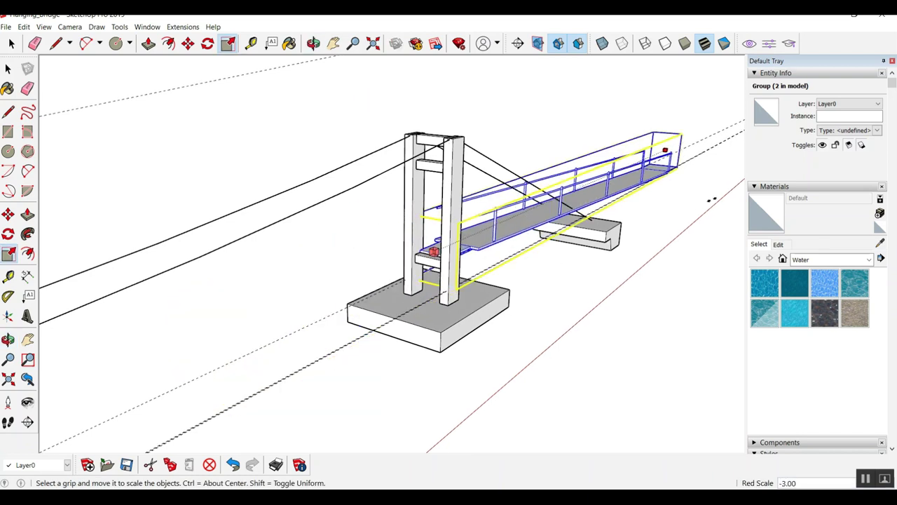
{"action": "type", "text": "-1"}
{"action": "key", "text": "Return"}
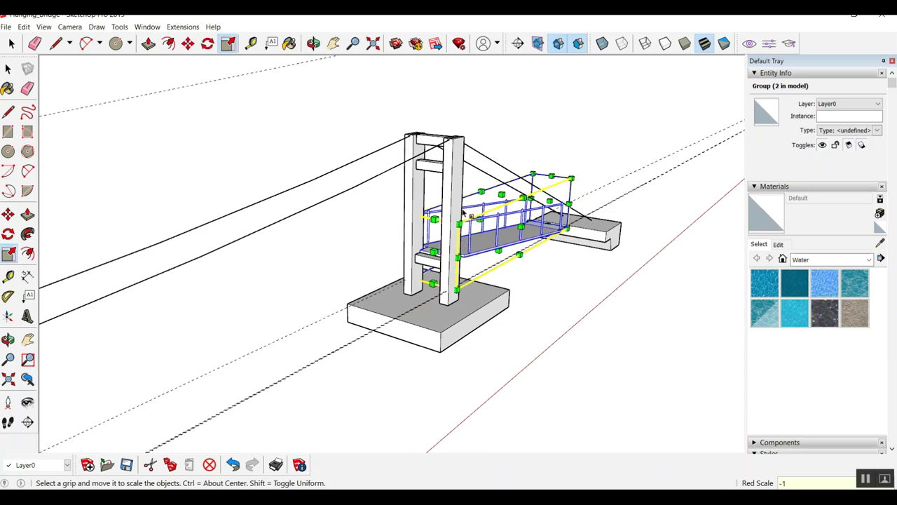
Move the mirrored deck copy 350 mm into place against the tower
{"action": "scroll", "coordinate": [452, 263], "scroll_direction": "up", "scroll_amount": 3}
{"action": "scroll", "coordinate": [452, 263], "scroll_direction": "up", "scroll_amount": 3}
{"action": "scroll", "coordinate": [452, 263], "scroll_direction": "up", "scroll_amount": 3}
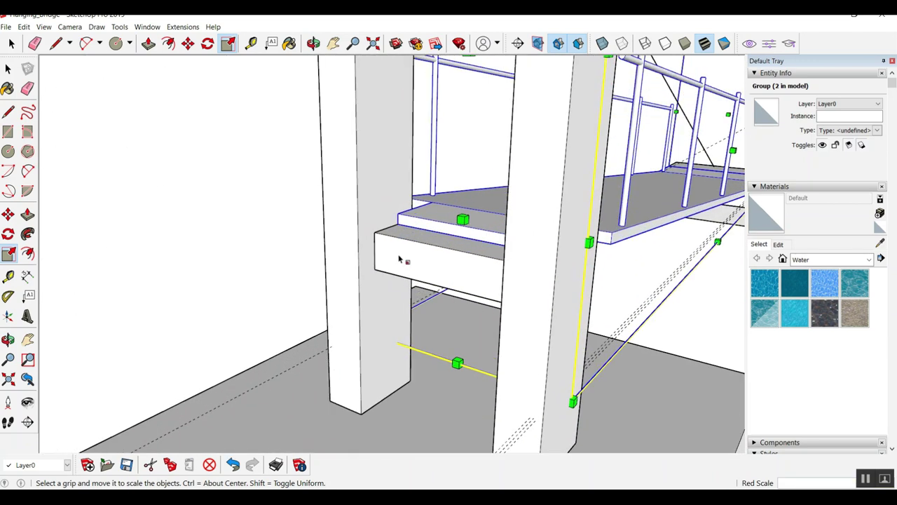
{"action": "scroll", "coordinate": [491, 281], "scroll_direction": "up", "scroll_amount": 3}
{"action": "middle_click_drag", "start_coordinate": [520, 296], "coordinate": [575, 289]}
{"action": "key", "text": "m"}
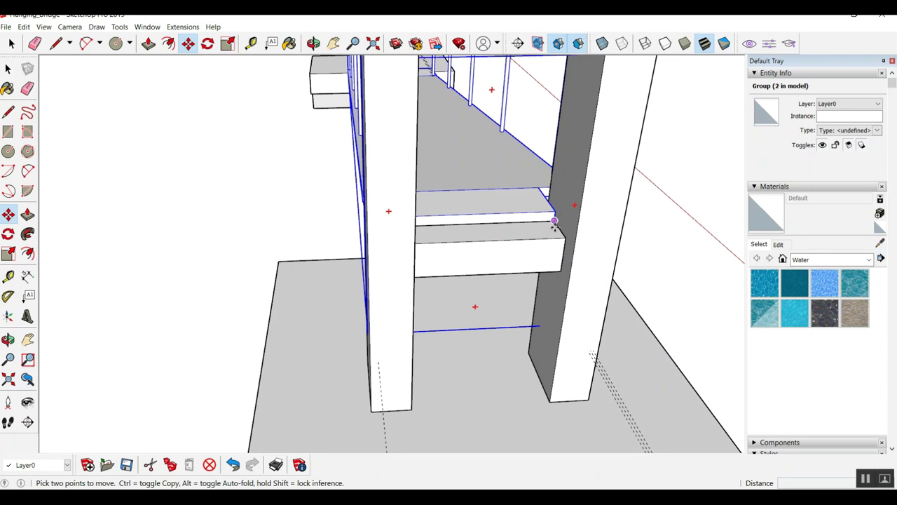
{"action": "left_click", "coordinate": [556, 233]}
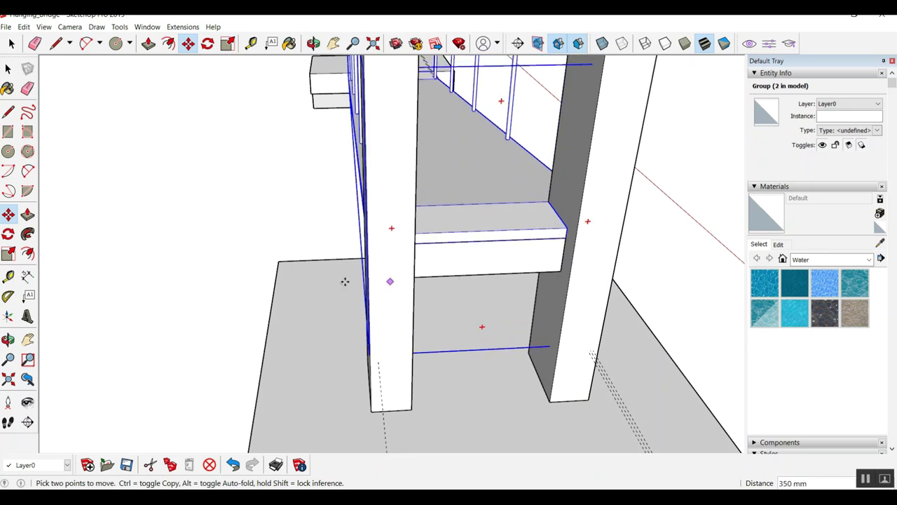
{"action": "key", "text": "space"}
{"action": "left_click", "coordinate": [180, 299]}
Push/pull the ground face out to 83200 mm and thicken it downward 2615 mm
{"action": "scroll", "coordinate": [257, 276], "scroll_direction": "down", "scroll_amount": 10}
{"action": "mouse_move", "coordinate": [284, 308]}
{"action": "middle_mouse_down"}
{"action": "mouse_move", "coordinate": [374, 251]}
{"action": "mouse_move", "coordinate": [179, 243]}
{"action": "middle_mouse_up"}
{"action": "key", "text": "p"}
{"action": "left_click_drag", "start_coordinate": [195, 237], "coordinate": [540, 319]}
{"action": "left_click_drag", "start_coordinate": [471, 306], "coordinate": [369, 355]}
{"action": "mouse_move", "coordinate": [498, 294]}
{"action": "middle_mouse_down"}
{"action": "mouse_move", "coordinate": [175, 322]}
{"action": "mouse_move", "coordinate": [300, 337]}
{"action": "middle_mouse_up"}
Push/pull the slab's side and front faces to trim it back about 1409 mm, then exit the slab
{"action": "left_click", "coordinate": [289, 329]}
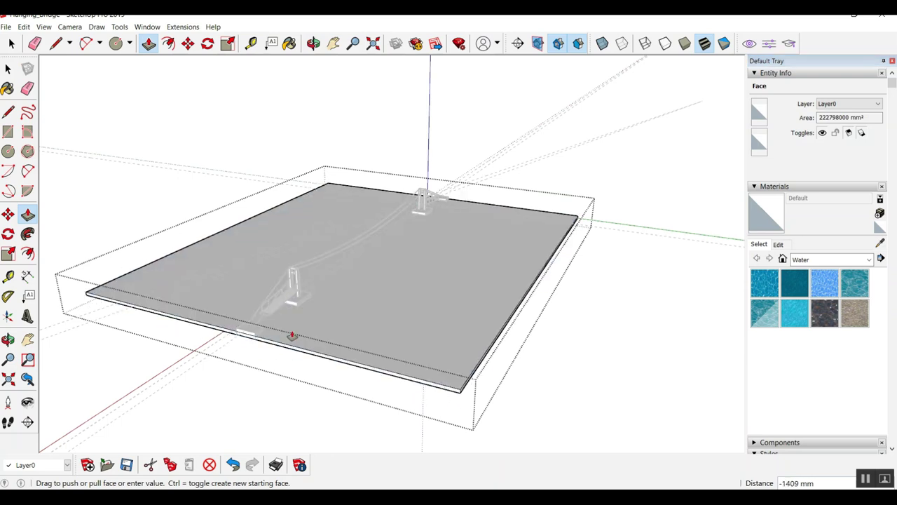
{"action": "left_click", "coordinate": [285, 343]}
{"action": "key", "text": "space"}
{"action": "key", "text": "p"}
{"action": "left_click", "coordinate": [280, 344]}
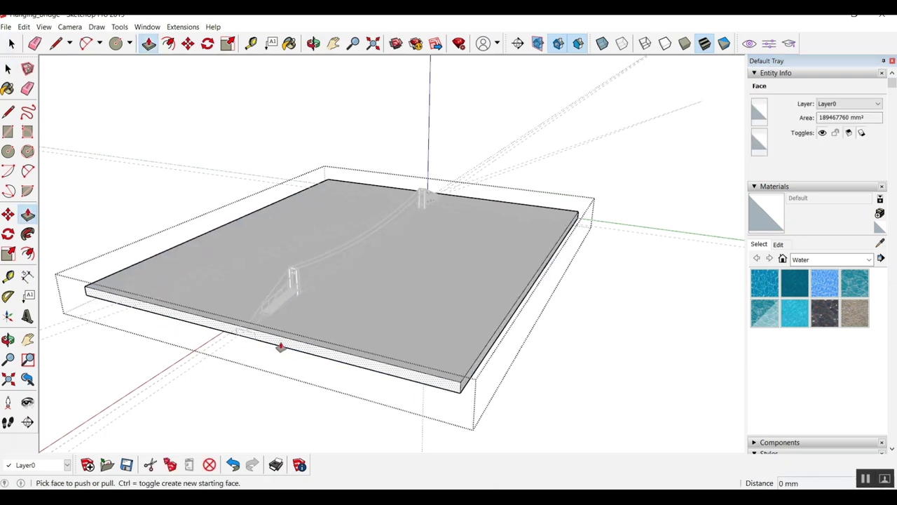
{"action": "left_click", "coordinate": [248, 358]}
{"action": "middle_click_drag", "start_coordinate": [633, 226], "coordinate": [468, 303]}
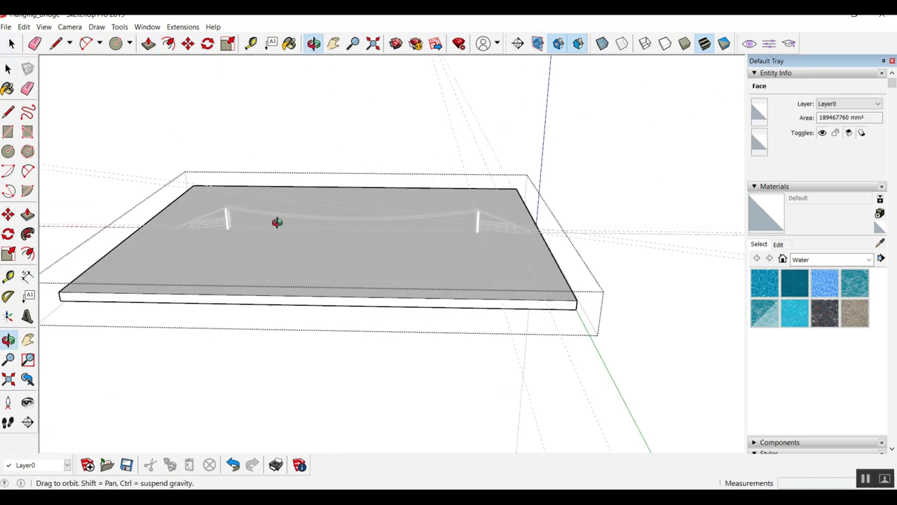
{"action": "left_click", "coordinate": [468, 303]}
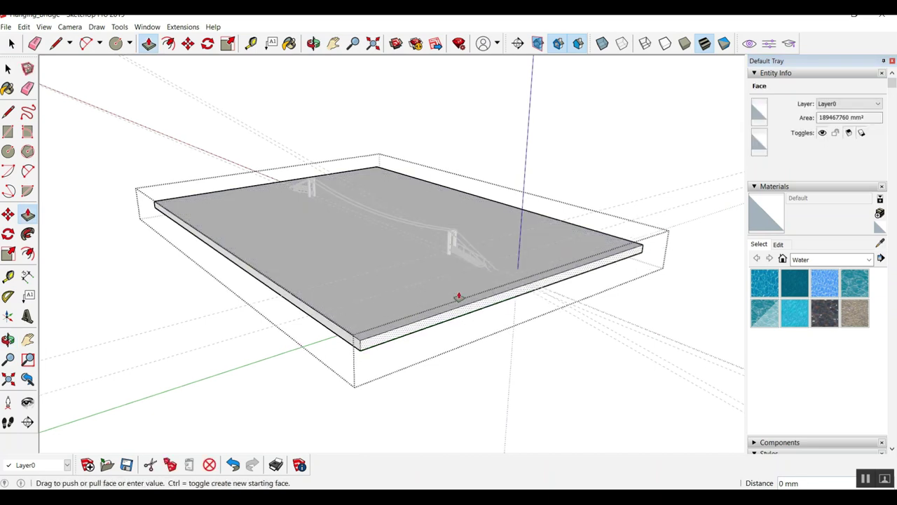
{"action": "key", "text": "space"}
{"action": "left_click", "coordinate": [549, 178]}
{"action": "key", "text": "ctrl+z"}
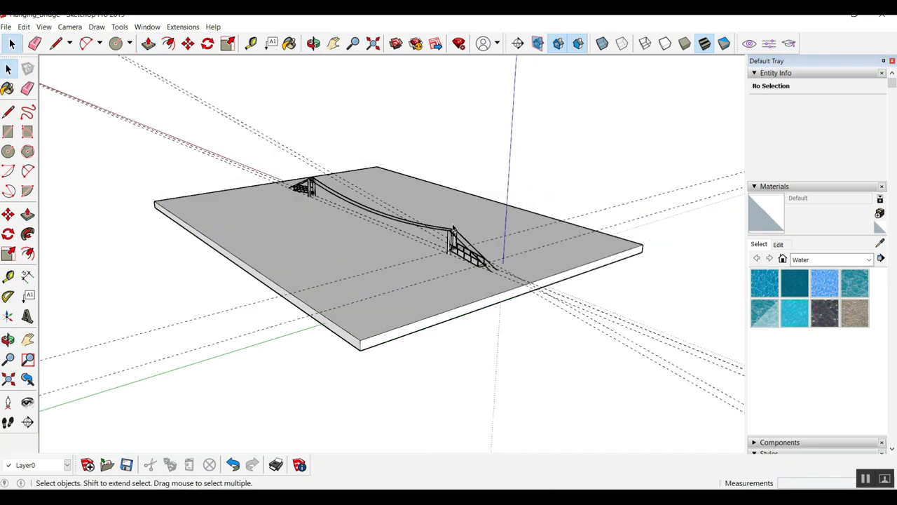
{"action": "scroll", "coordinate": [457, 317], "scroll_direction": "up", "scroll_amount": 4}
{"action": "scroll", "coordinate": [482, 318], "scroll_direction": "up", "scroll_amount": 2}
{"action": "middle_click_drag", "start_coordinate": [495, 285], "coordinate": [336, 295]}
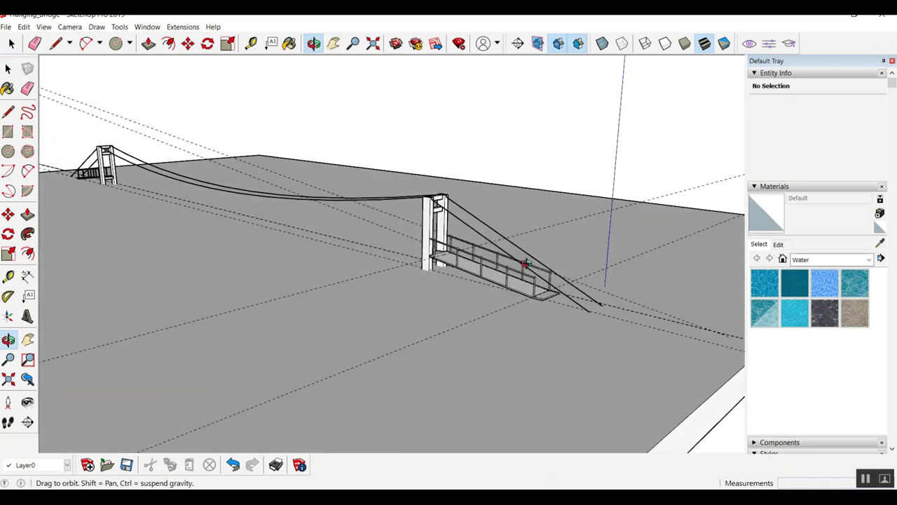
{"action": "mouse_move", "coordinate": [214, 311]}
{"action": "middle_mouse_down"}
{"action": "mouse_move", "coordinate": [202, 315]}
{"action": "mouse_move", "coordinate": [346, 374]}
{"action": "mouse_move", "coordinate": [537, 175]}
{"action": "middle_mouse_up"}
{"action": "scroll", "coordinate": [673, 185], "scroll_direction": "up", "scroll_amount": 3}
{"action": "scroll", "coordinate": [672, 185], "scroll_direction": "up", "scroll_amount": 2}
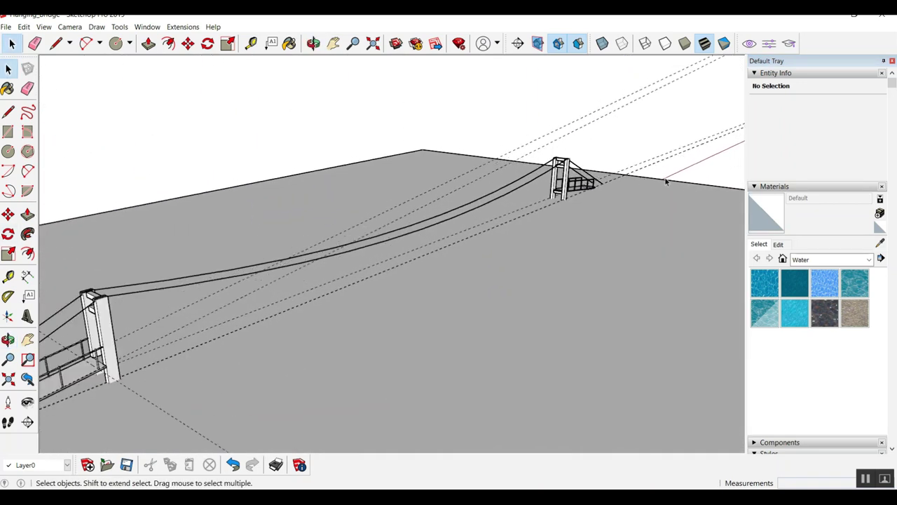
{"action": "scroll", "coordinate": [425, 241], "scroll_direction": "down", "scroll_amount": 2}
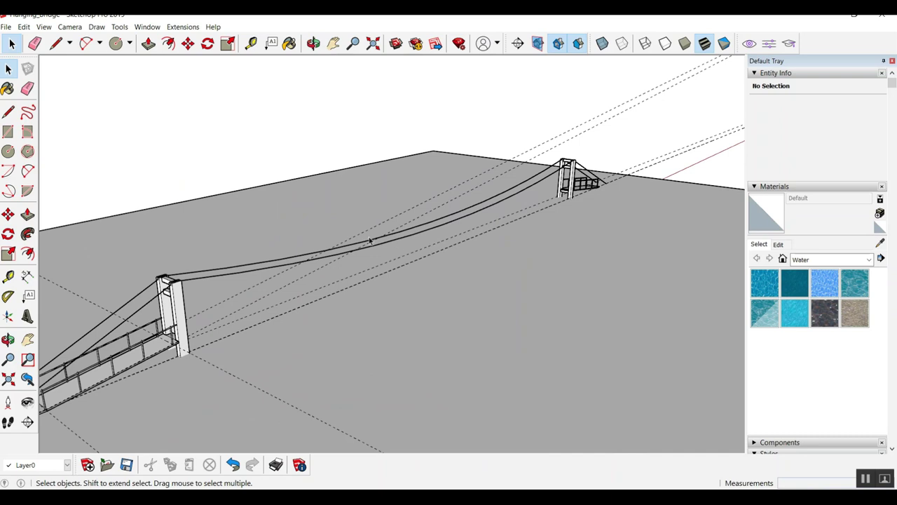
{"action": "key", "text": "t"}
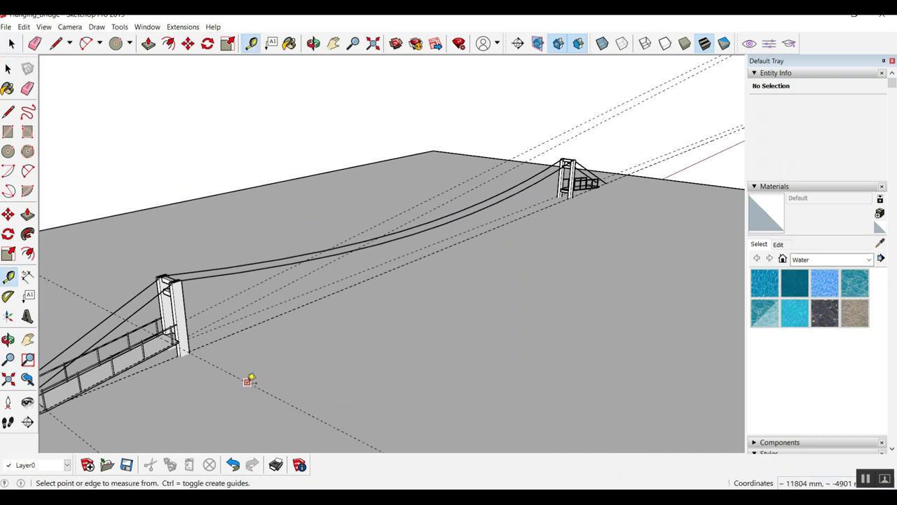
{"action": "middle_click_drag", "start_coordinate": [249, 381], "coordinate": [193, 343]}
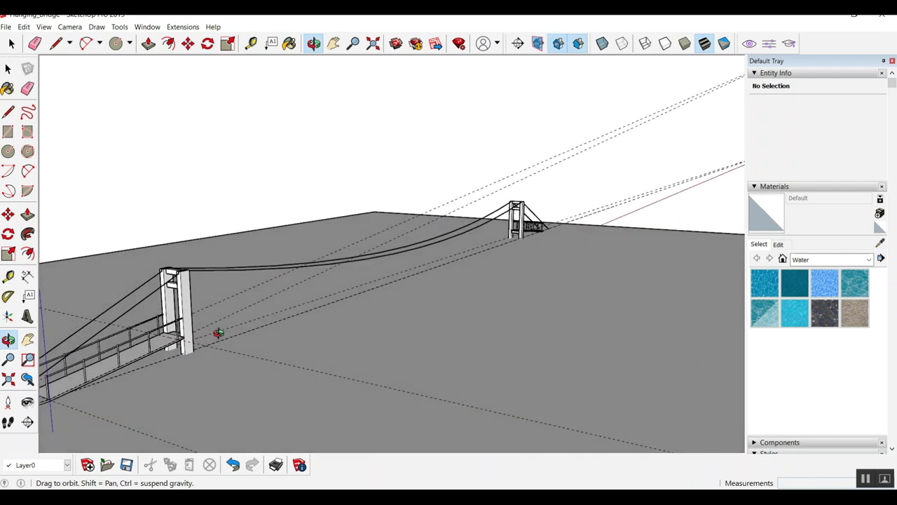
Place Tape Measure guides along the existing guide lines from the near tower base to the far tower
{"action": "scroll", "coordinate": [192, 342], "scroll_direction": "up", "scroll_amount": 2}
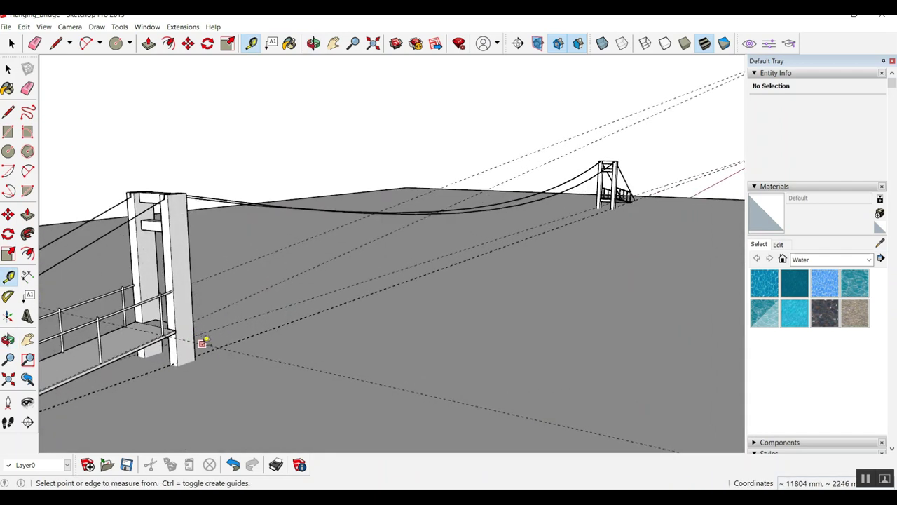
{"action": "left_click", "coordinate": [205, 344]}
{"action": "left_click", "coordinate": [202, 355]}
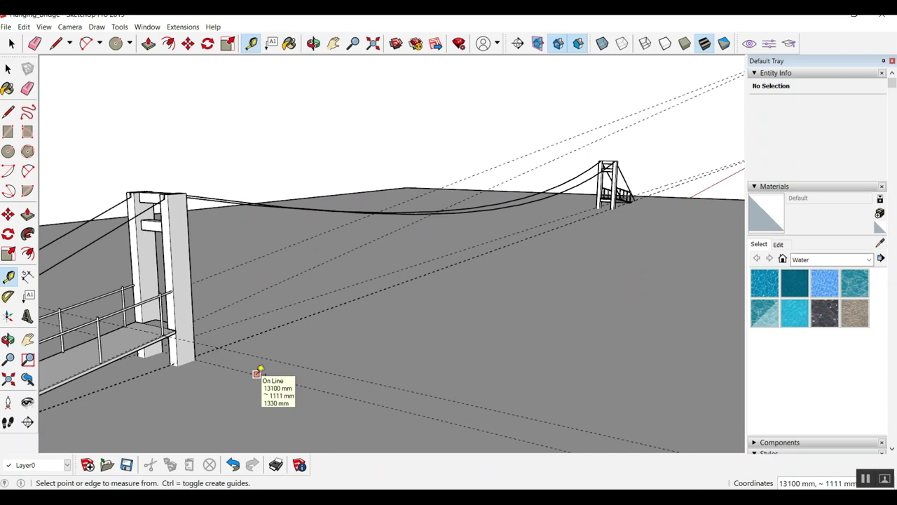
{"action": "left_click", "coordinate": [256, 374]}
{"action": "middle_click_drag", "start_coordinate": [256, 374], "coordinate": [581, 271]}
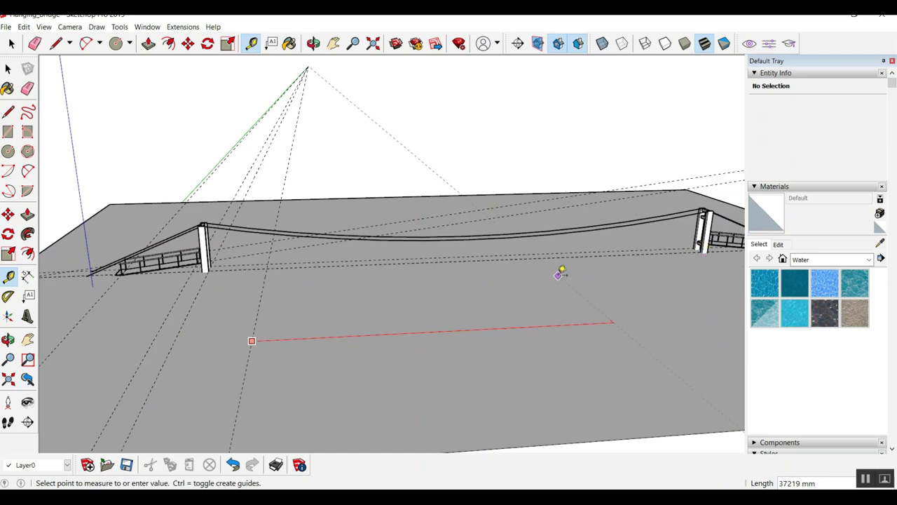
{"action": "scroll", "coordinate": [365, 300], "scroll_direction": "down", "scroll_amount": 2}
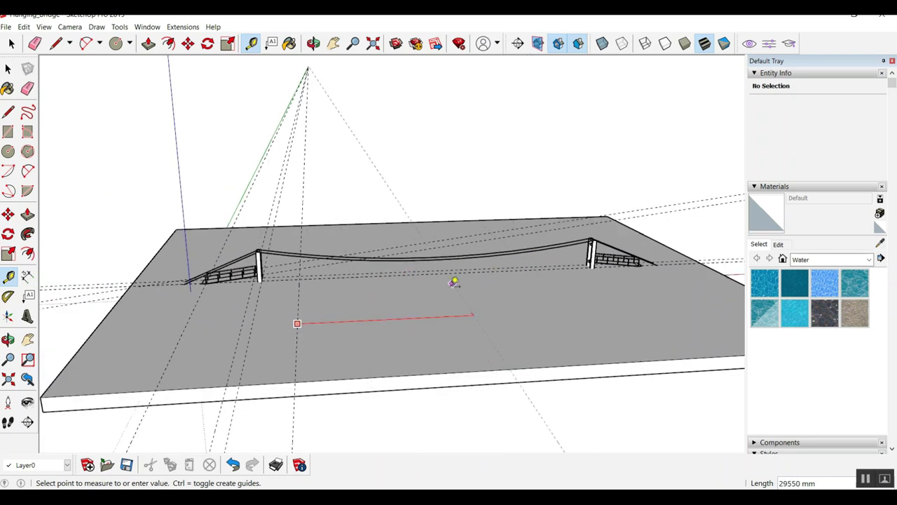
{"action": "scroll", "coordinate": [297, 323], "scroll_direction": "up", "scroll_amount": 2}
{"action": "scroll", "coordinate": [295, 309], "scroll_direction": "up", "scroll_amount": 1}
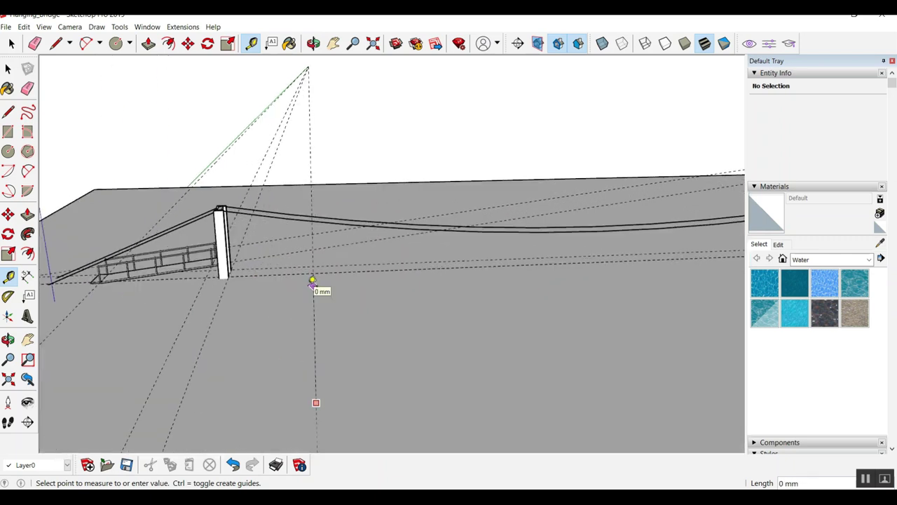
{"action": "scroll", "coordinate": [308, 287], "scroll_direction": "up", "scroll_amount": 1}
{"action": "scroll", "coordinate": [278, 273], "scroll_direction": "up", "scroll_amount": 2}
{"action": "scroll", "coordinate": [66, 341], "scroll_direction": "down", "scroll_amount": 2}
{"action": "scroll", "coordinate": [66, 343], "scroll_direction": "down", "scroll_amount": 1}
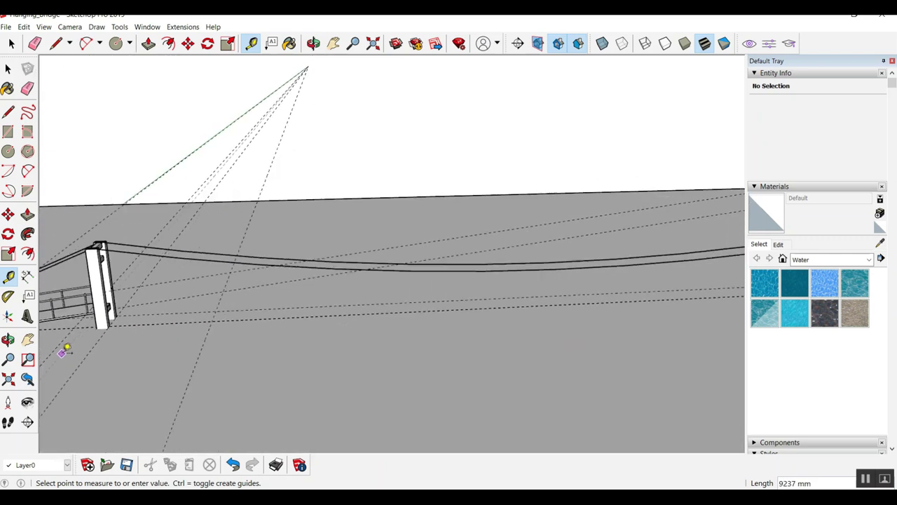
{"action": "scroll", "coordinate": [234, 260], "scroll_direction": "down", "scroll_amount": 1}
{"action": "scroll", "coordinate": [173, 371], "scroll_direction": "down", "scroll_amount": 1}
{"action": "scroll", "coordinate": [596, 277], "scroll_direction": "up", "scroll_amount": 2}
{"action": "scroll", "coordinate": [610, 308], "scroll_direction": "up", "scroll_amount": 2}
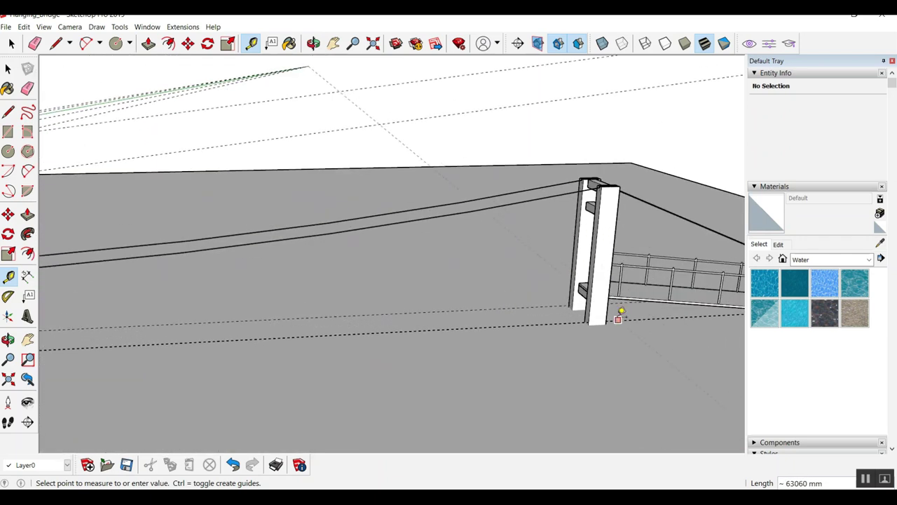
{"action": "scroll", "coordinate": [581, 321], "scroll_direction": "up", "scroll_amount": 2}
{"action": "left_click", "coordinate": [581, 320]}
Add a guide offset 7500 mm from the far tower's base, then view the whole slab
{"action": "scroll", "coordinate": [581, 319], "scroll_direction": "down", "scroll_amount": 2}
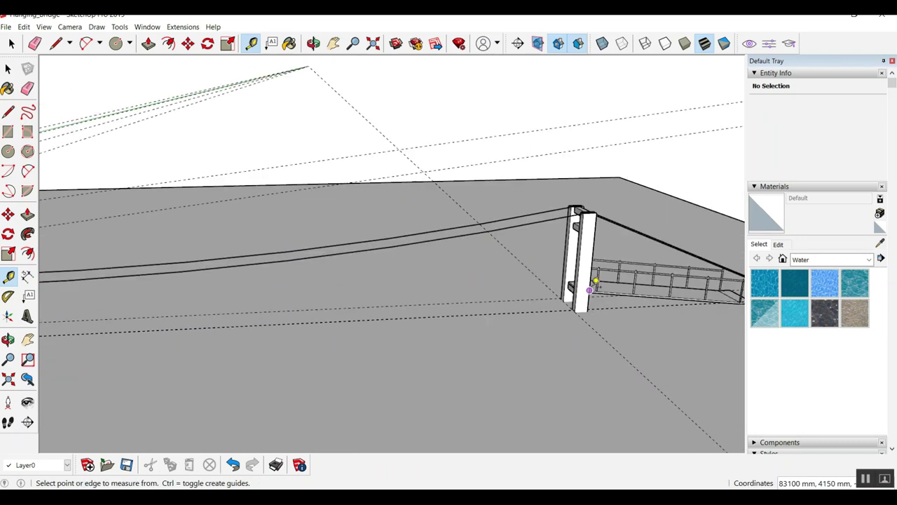
{"action": "scroll", "coordinate": [585, 319], "scroll_direction": "down", "scroll_amount": 2}
{"action": "left_click", "coordinate": [616, 341]}
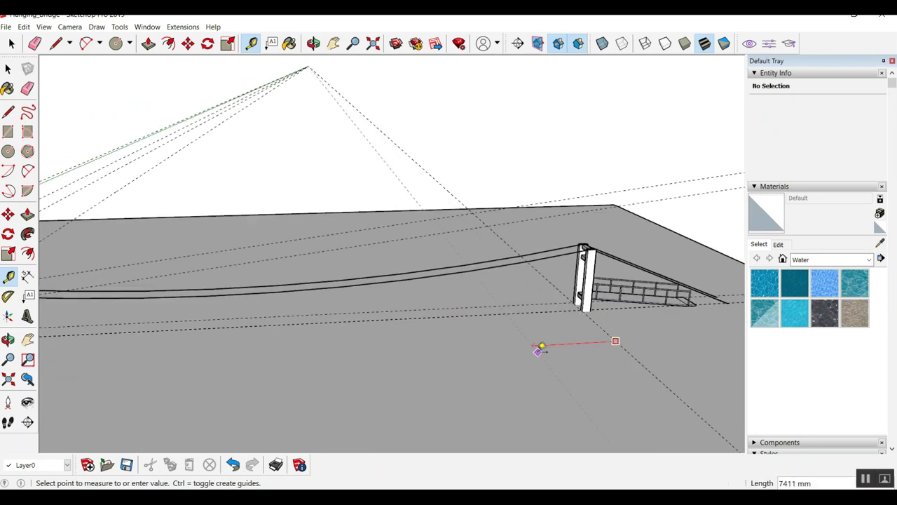
{"action": "type", "text": "00"}
{"action": "key", "text": "Return"}
{"action": "scroll", "coordinate": [580, 296], "scroll_direction": "down", "scroll_amount": 1}
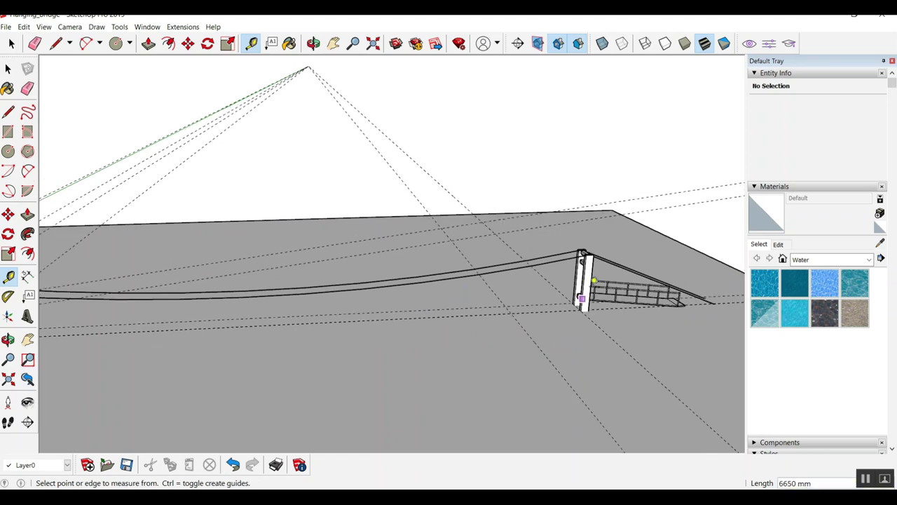
{"action": "scroll", "coordinate": [553, 306], "scroll_direction": "down", "scroll_amount": 3}
{"action": "mouse_move", "coordinate": [553, 306]}
{"action": "middle_mouse_down"}
{"action": "mouse_move", "coordinate": [502, 353]}
{"action": "mouse_move", "coordinate": [545, 346]}
{"action": "middle_mouse_up"}
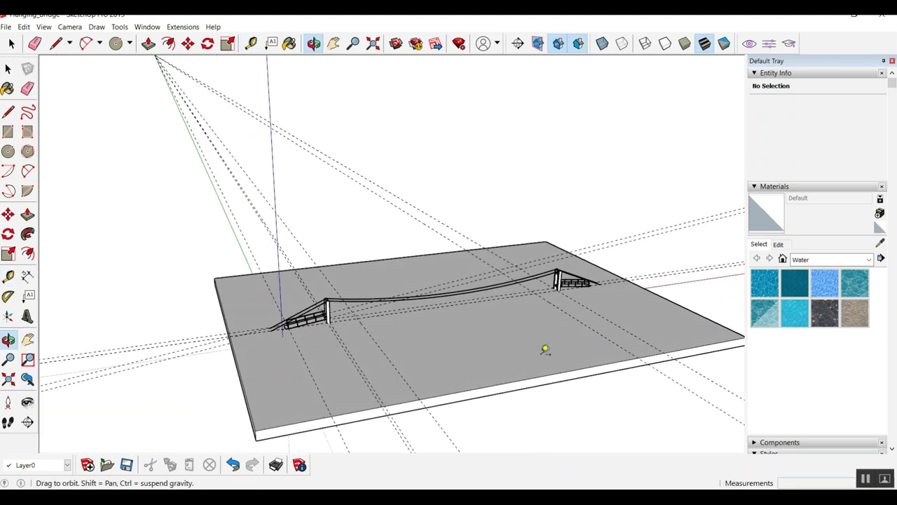
Push/Pull the slab's underside down into a thick block, undoing the last thickness change
{"action": "mouse_move", "coordinate": [483, 387]}
{"action": "middle_mouse_down"}
{"action": "mouse_move", "coordinate": [451, 327]}
{"action": "mouse_move", "coordinate": [466, 267]}
{"action": "middle_mouse_up"}
{"action": "key", "text": "space"}
{"action": "left_click", "coordinate": [456, 313]}
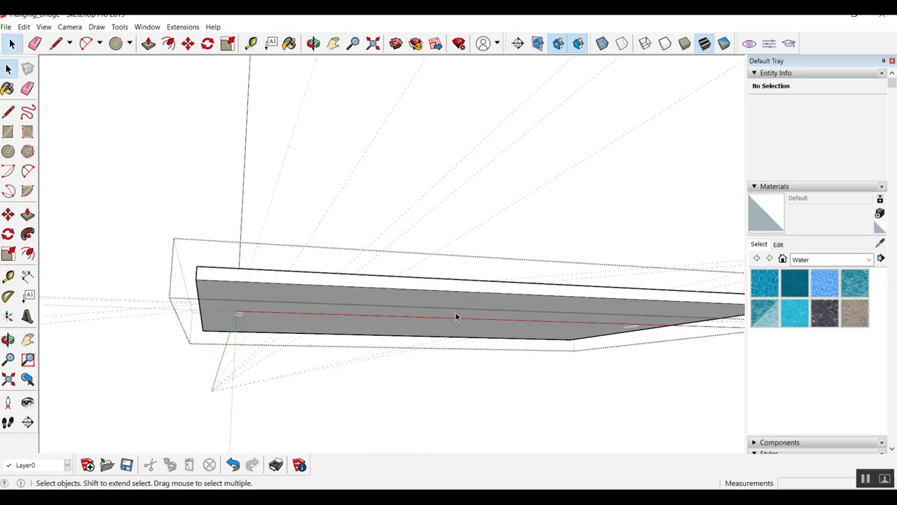
{"action": "key", "text": "p"}
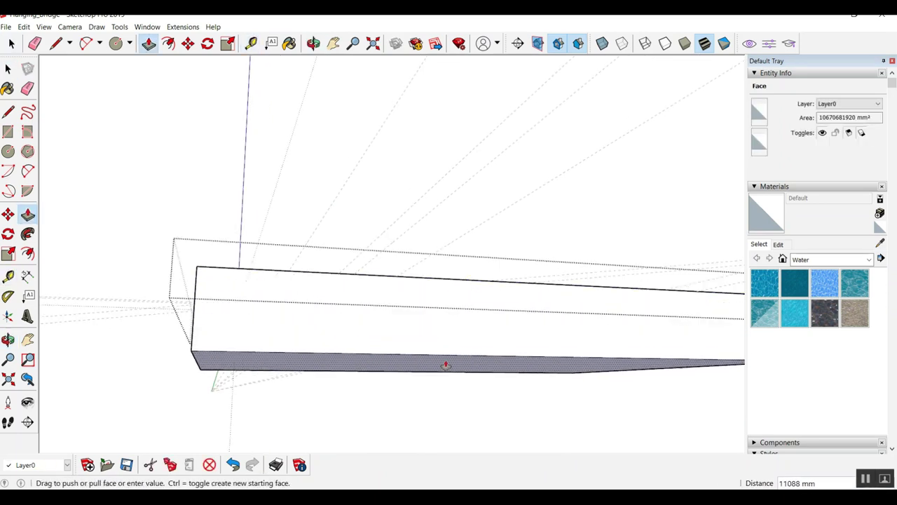
{"action": "left_click_drag", "start_coordinate": [456, 309], "coordinate": [441, 379]}
{"action": "mouse_move", "coordinate": [440, 379]}
{"action": "middle_mouse_down"}
{"action": "mouse_move", "coordinate": [501, 398]}
{"action": "mouse_move", "coordinate": [545, 390]}
{"action": "mouse_move", "coordinate": [495, 350]}
{"action": "mouse_move", "coordinate": [512, 354]}
{"action": "middle_mouse_up"}
{"action": "key", "text": "space"}
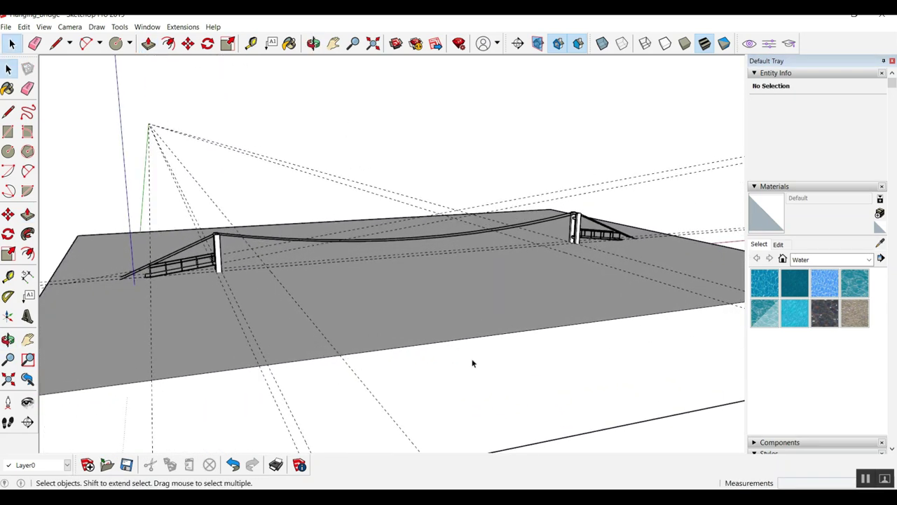
{"action": "key", "text": "ctrl+z"}
Sketch a wavy freehand channel outline on the slab's front face
{"action": "key", "text": "p"}
{"action": "left_click", "coordinate": [69, 44]}
{"action": "left_click", "coordinate": [76, 74]}
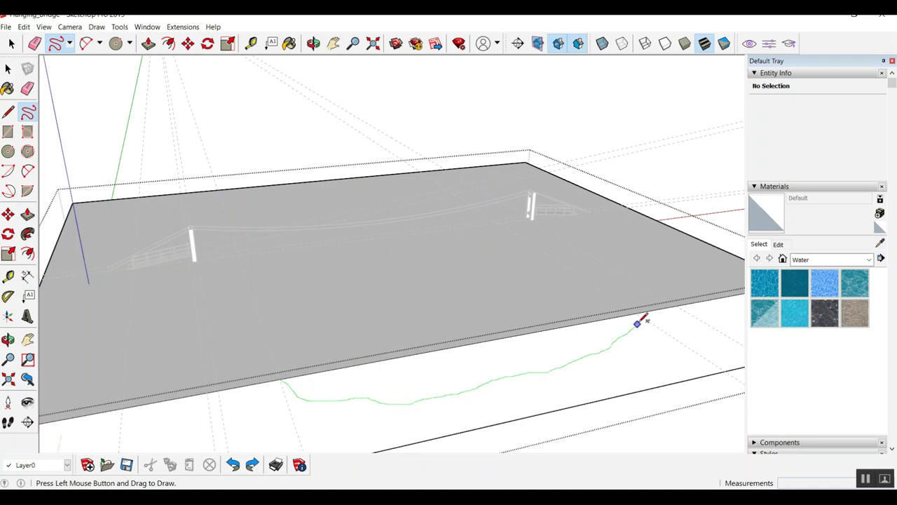
{"action": "left_click_drag", "start_coordinate": [640, 312], "coordinate": [637, 313]}
Push/Pull the channel face back through the whole slab and exit the slab group
{"action": "key", "text": "p"}
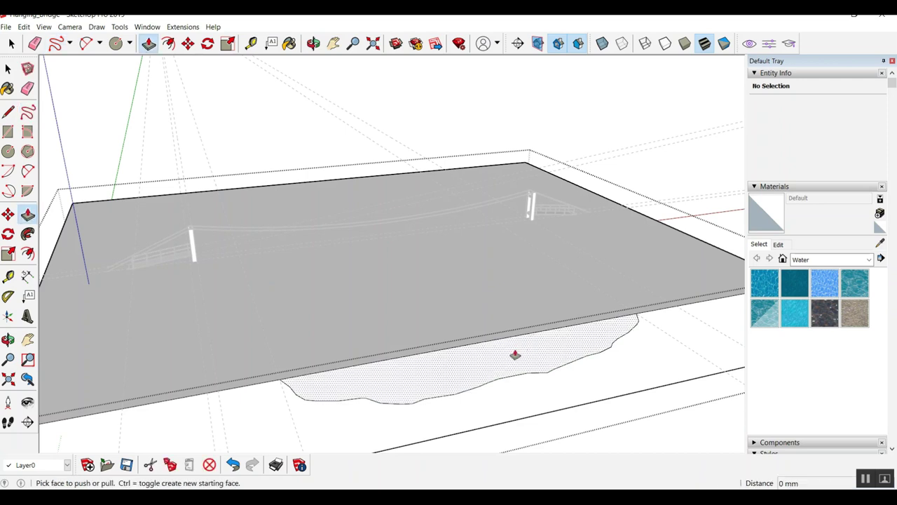
{"action": "left_click", "coordinate": [511, 355]}
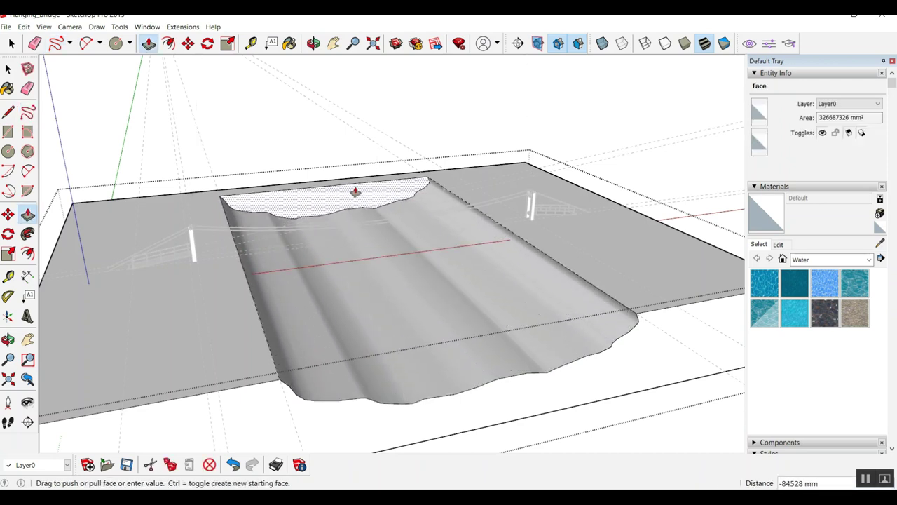
{"action": "left_click", "coordinate": [347, 185]}
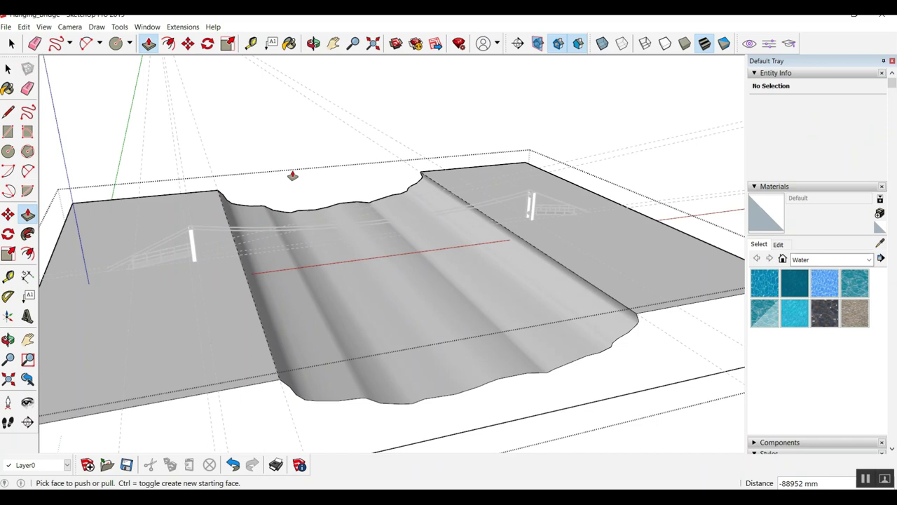
{"action": "key", "text": "space"}
{"action": "left_click", "coordinate": [274, 137]}
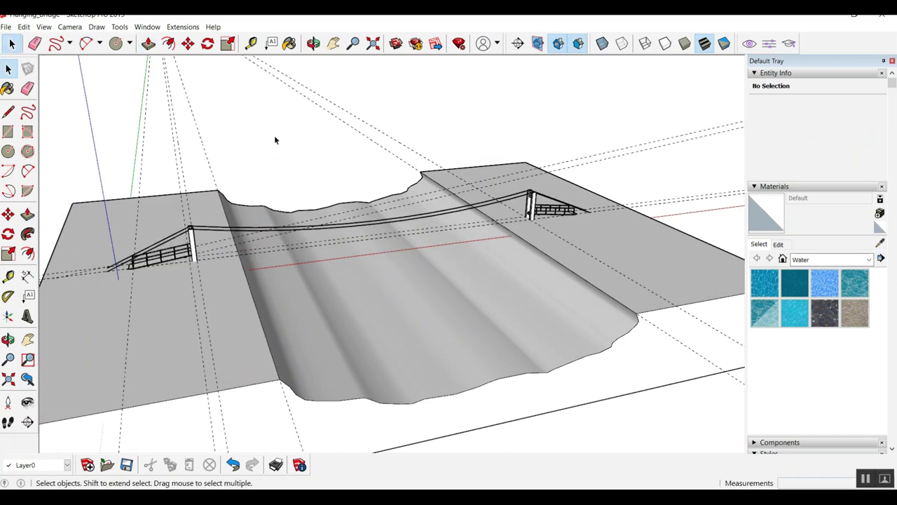
Draw a line closing the channel outline into a face and extrude it along the channel
{"action": "mouse_move", "coordinate": [284, 228]}
{"action": "middle_mouse_down"}
{"action": "mouse_move", "coordinate": [352, 269]}
{"action": "mouse_move", "coordinate": [581, 287]}
{"action": "middle_mouse_up"}
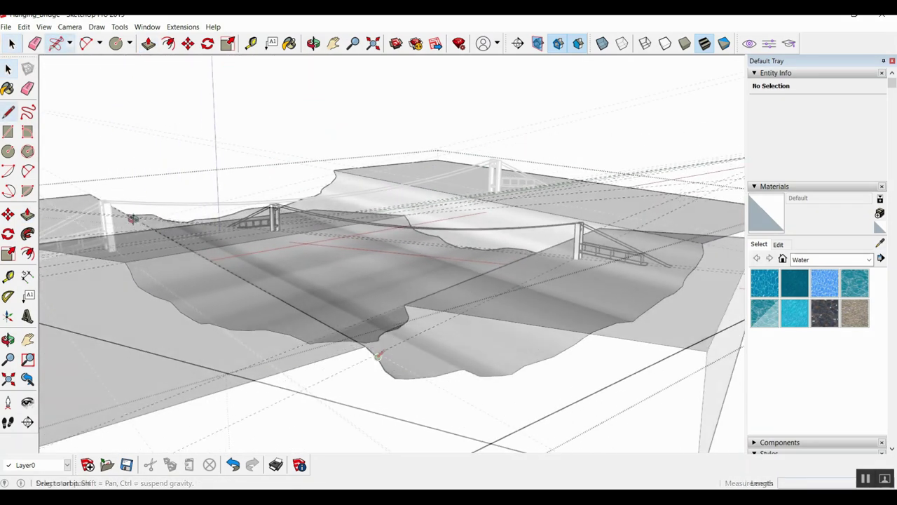
{"action": "key", "text": "l"}
{"action": "left_click", "coordinate": [378, 357]}
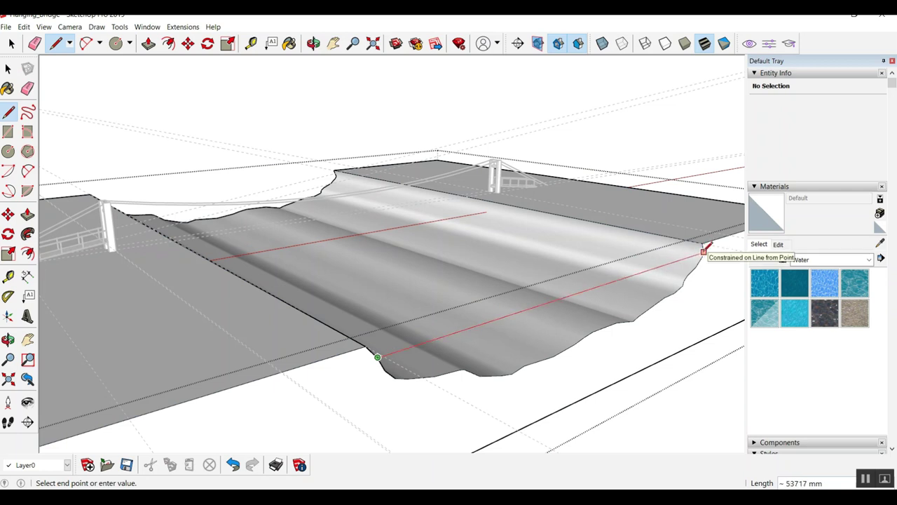
{"action": "left_click", "coordinate": [703, 250]}
{"action": "left_click", "coordinate": [696, 266]}
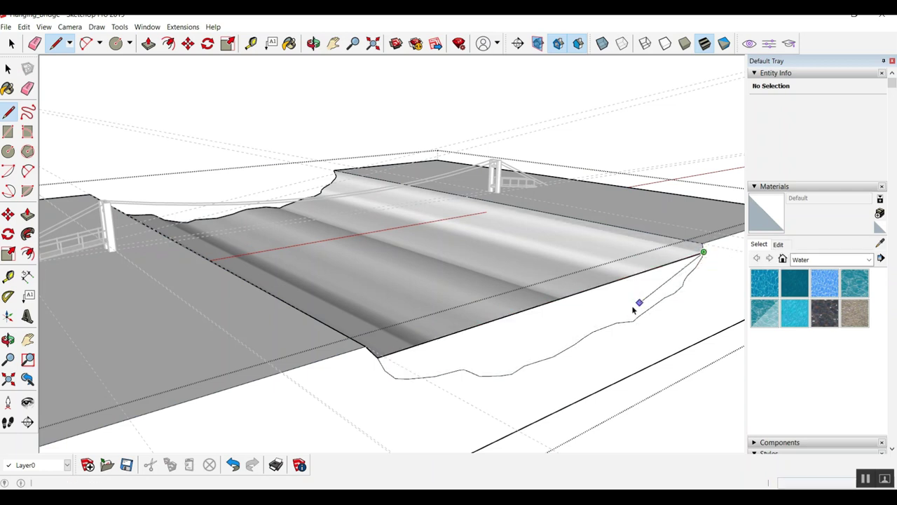
{"action": "key", "text": "space"}
{"action": "key", "text": "p"}
{"action": "left_click", "coordinate": [603, 308]}
{"action": "left_click_drag", "start_coordinate": [603, 308], "coordinate": [337, 176]}
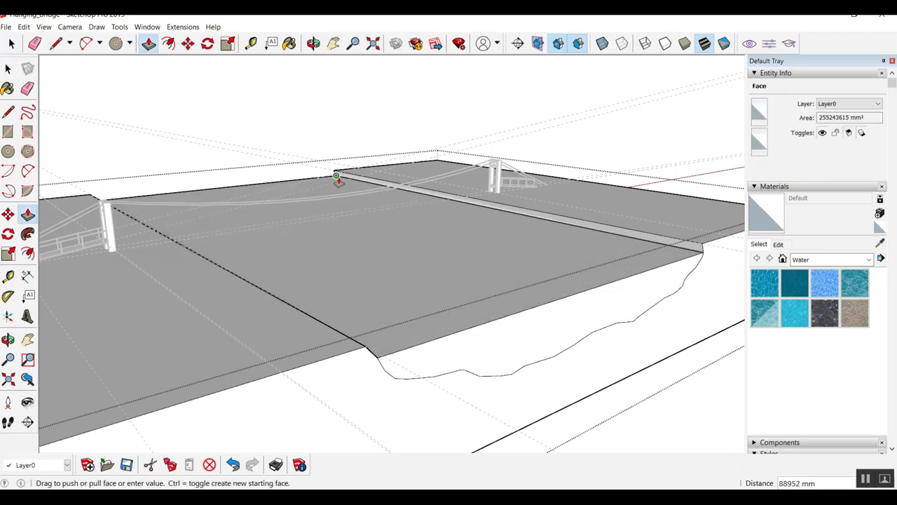
{"action": "mouse_move", "coordinate": [367, 221]}
{"action": "middle_mouse_down"}
{"action": "mouse_move", "coordinate": [215, 256]}
{"action": "mouse_move", "coordinate": [204, 297]}
{"action": "middle_mouse_up"}
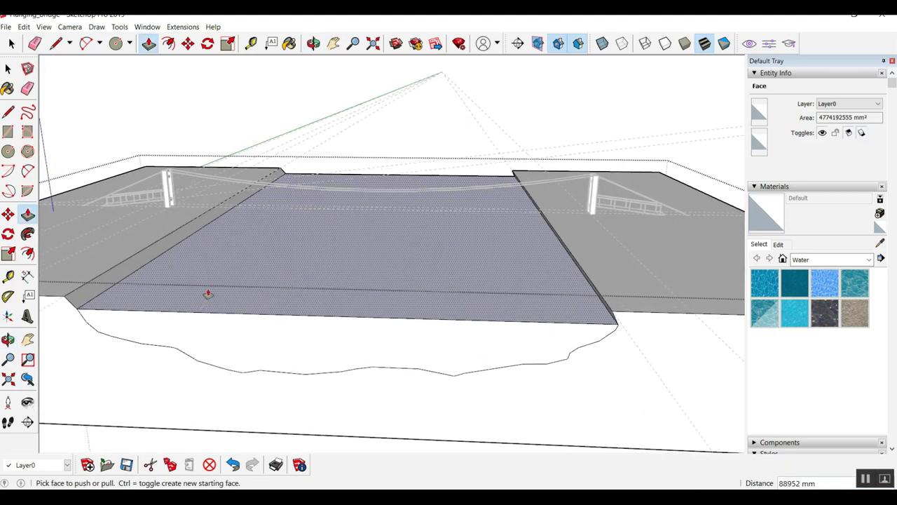
Paint the middle channel face with the Water Pool material
{"action": "key", "text": "space"}
{"action": "left_click", "coordinate": [824, 282]}
{"action": "left_click", "coordinate": [855, 282]}
{"action": "left_click", "coordinate": [503, 284]}
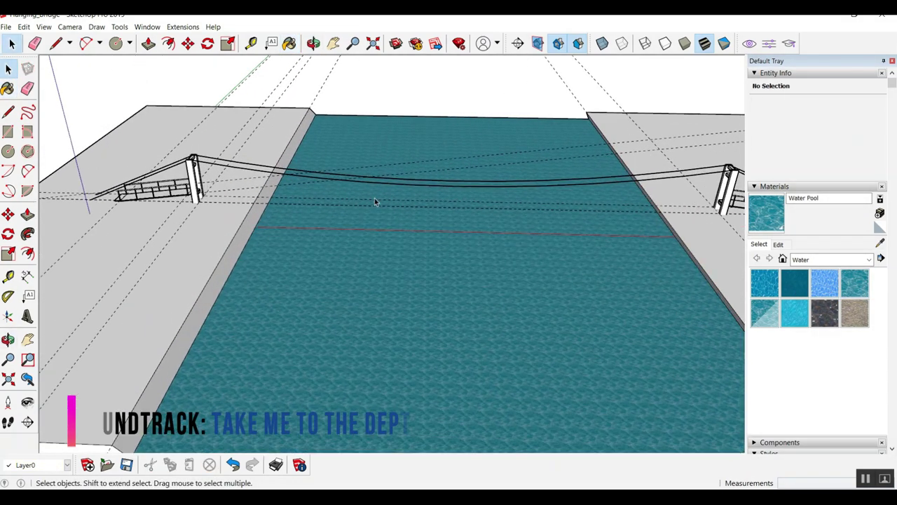
{"action": "middle_click_drag", "start_coordinate": [374, 201], "coordinate": [473, 150]}
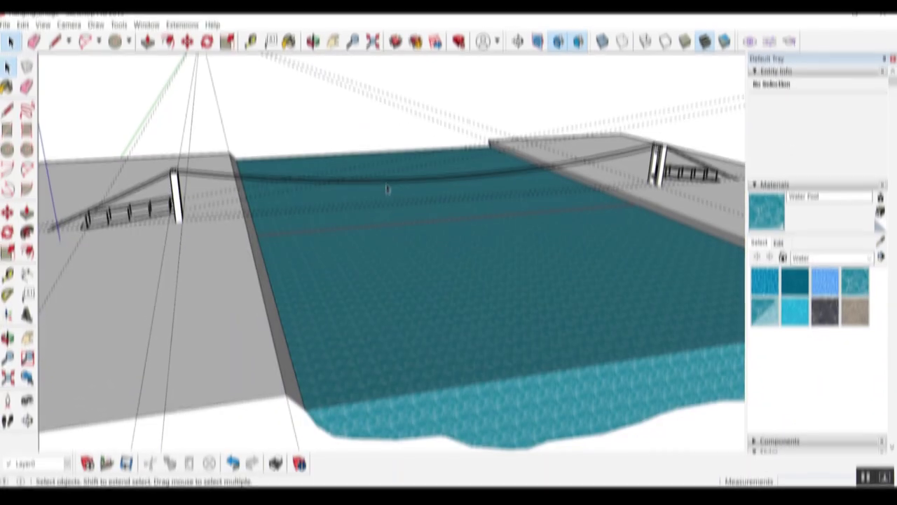
{"action": "mouse_move", "coordinate": [269, 189]}
{"action": "middle_mouse_down"}
{"action": "mouse_move", "coordinate": [299, 204]}
{"action": "mouse_move", "coordinate": [441, 202]}
{"action": "mouse_move", "coordinate": [341, 193]}
{"action": "middle_mouse_up"}
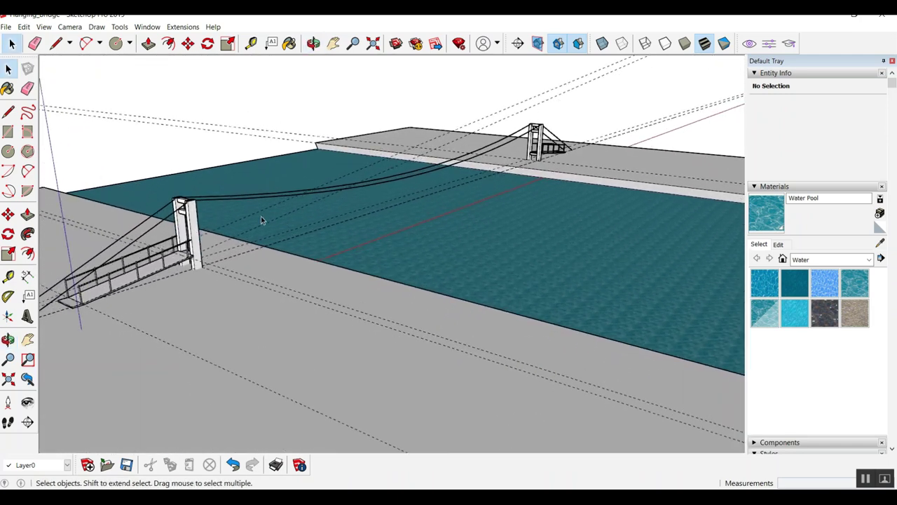
{"action": "mouse_move", "coordinate": [261, 216]}
{"action": "middle_mouse_down"}
{"action": "mouse_move", "coordinate": [302, 202]}
{"action": "mouse_move", "coordinate": [254, 205]}
{"action": "mouse_move", "coordinate": [263, 211]}
{"action": "middle_mouse_up"}
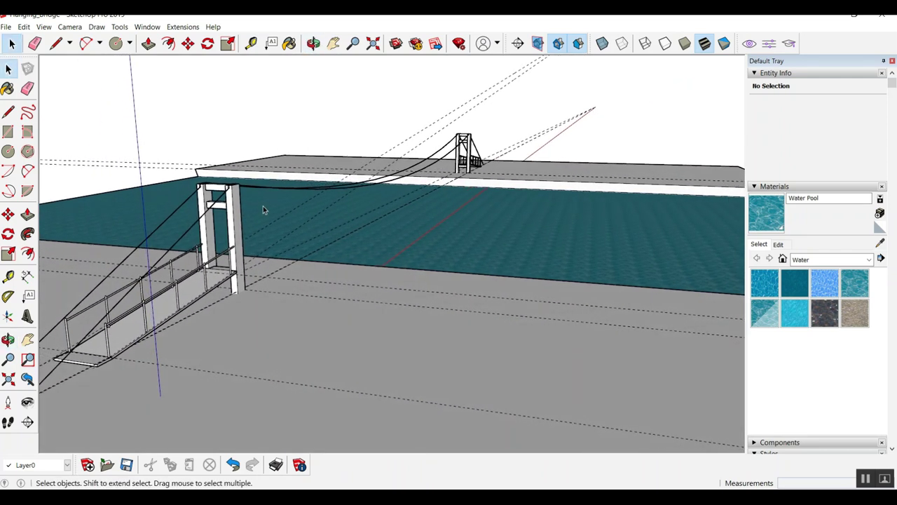
{"action": "middle_click_drag", "start_coordinate": [434, 192], "coordinate": [181, 314]}
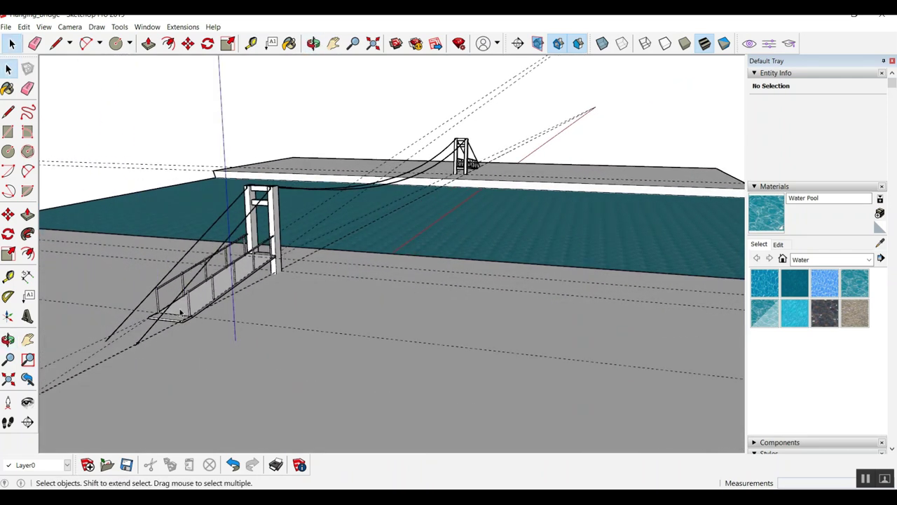
{"action": "scroll", "coordinate": [128, 353], "scroll_direction": "up", "scroll_amount": 1}
{"action": "scroll", "coordinate": [130, 350], "scroll_direction": "up", "scroll_amount": 2}
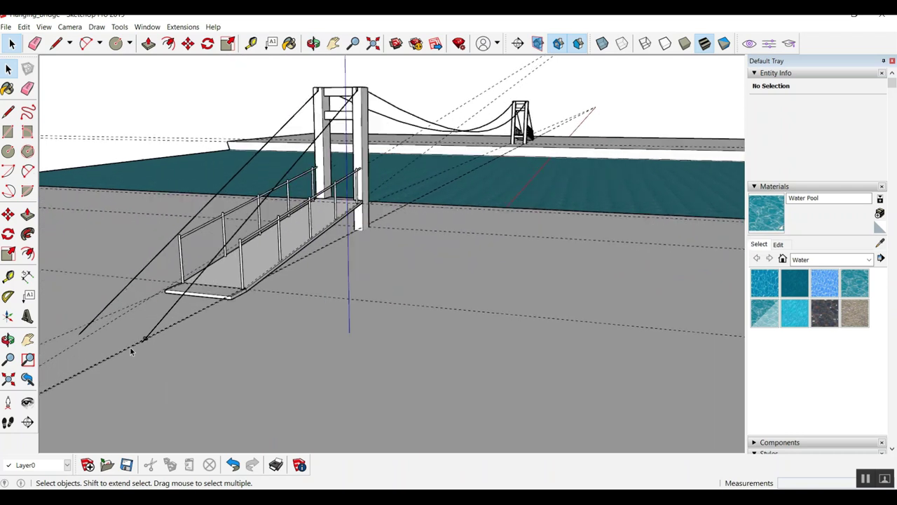
Collapse Entity Info and Materials, expand the Layers panel, and add a layer called Ground
{"action": "double_click", "coordinate": [263, 358]}
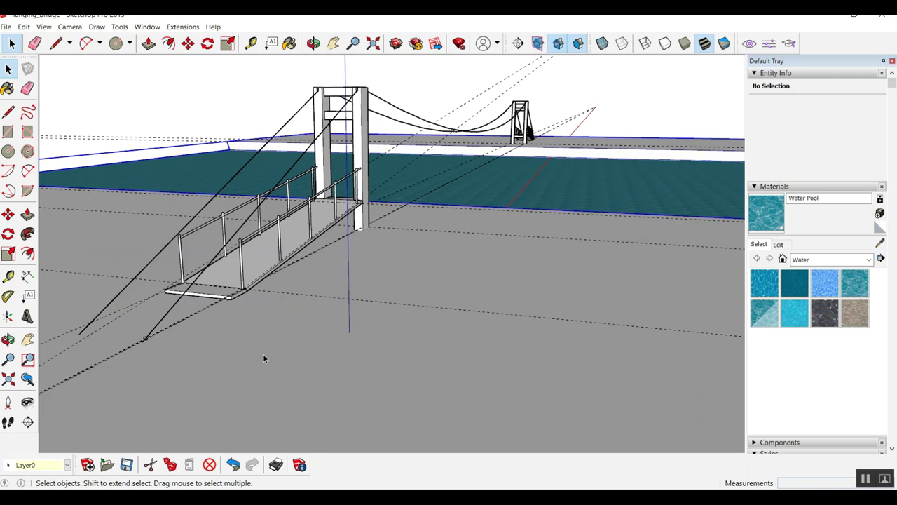
{"action": "left_click", "coordinate": [677, 103]}
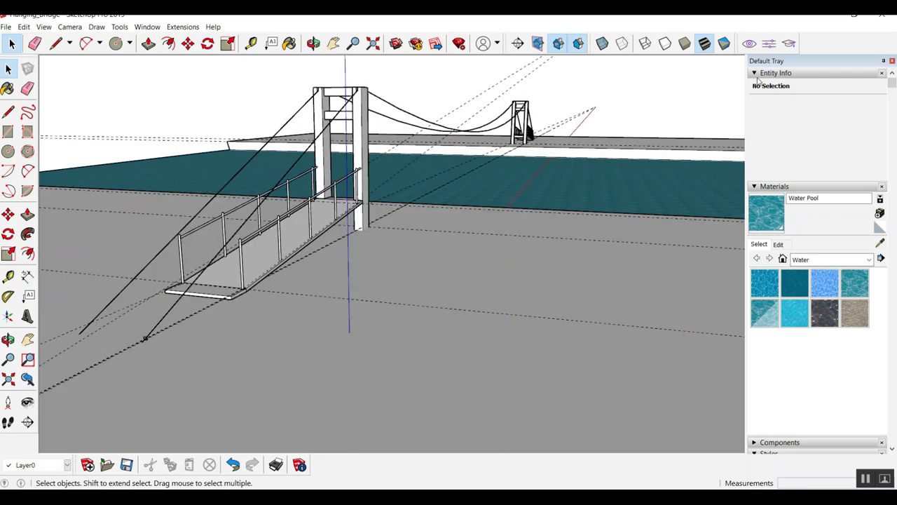
{"action": "left_click", "coordinate": [755, 74]}
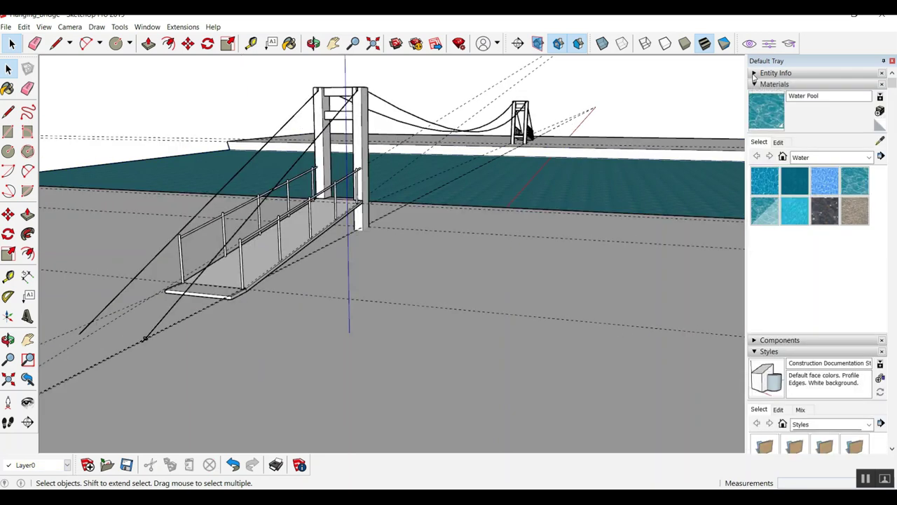
{"action": "left_click", "coordinate": [754, 340]}
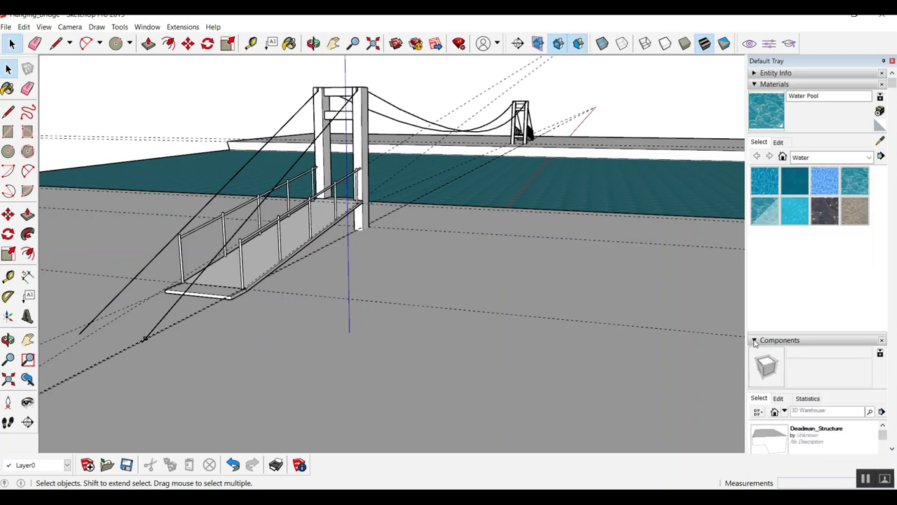
{"action": "left_click", "coordinate": [755, 84]}
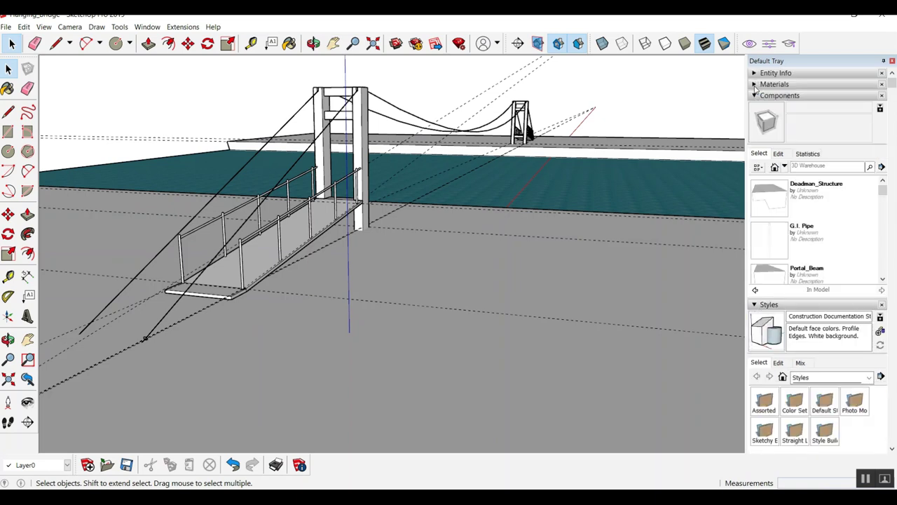
{"action": "left_click", "coordinate": [755, 305]}
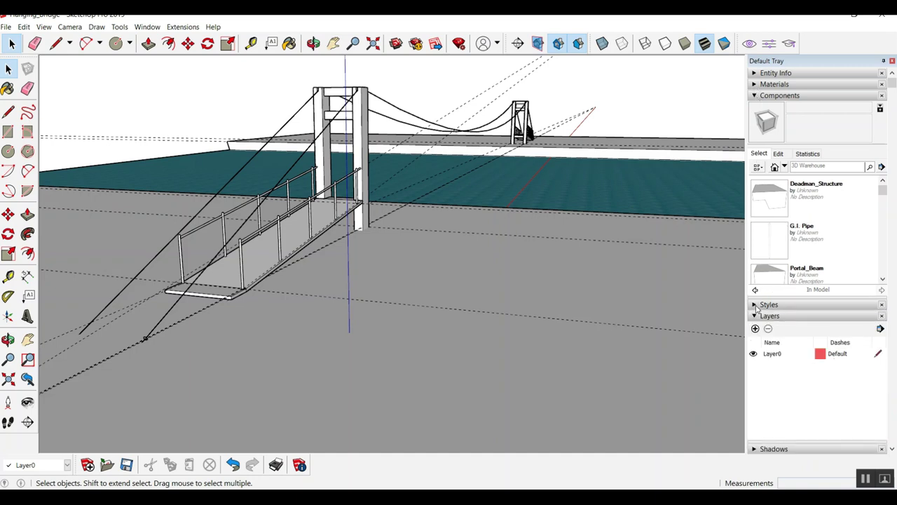
{"action": "left_click", "coordinate": [756, 329]}
{"action": "type", "text": "Ground"}
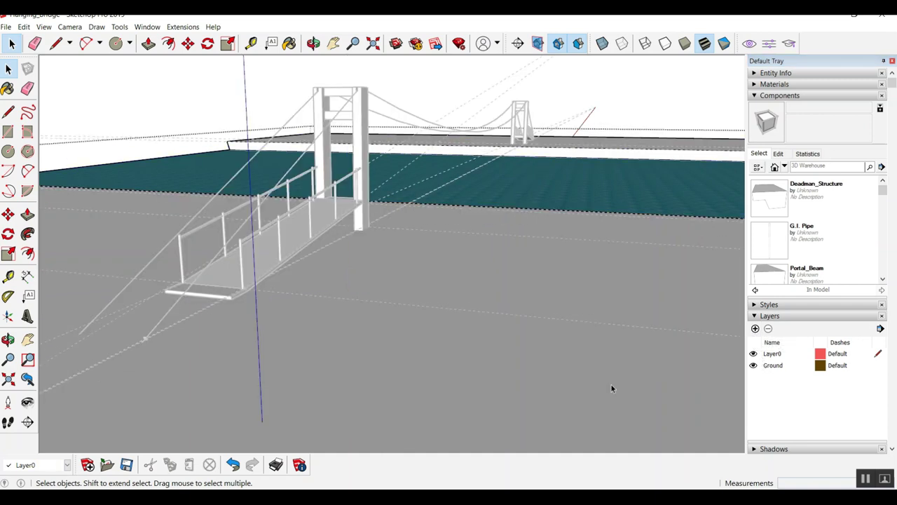
Assign the ground-and-water slab group to the Ground layer through Entity Info
{"action": "left_click", "coordinate": [705, 44]}
{"action": "left_click", "coordinate": [638, 163]}
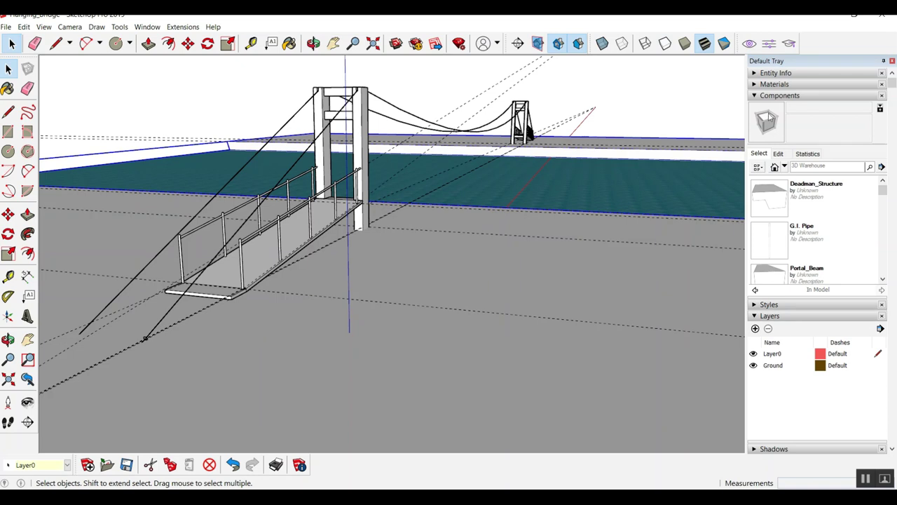
{"action": "right_click", "coordinate": [567, 384]}
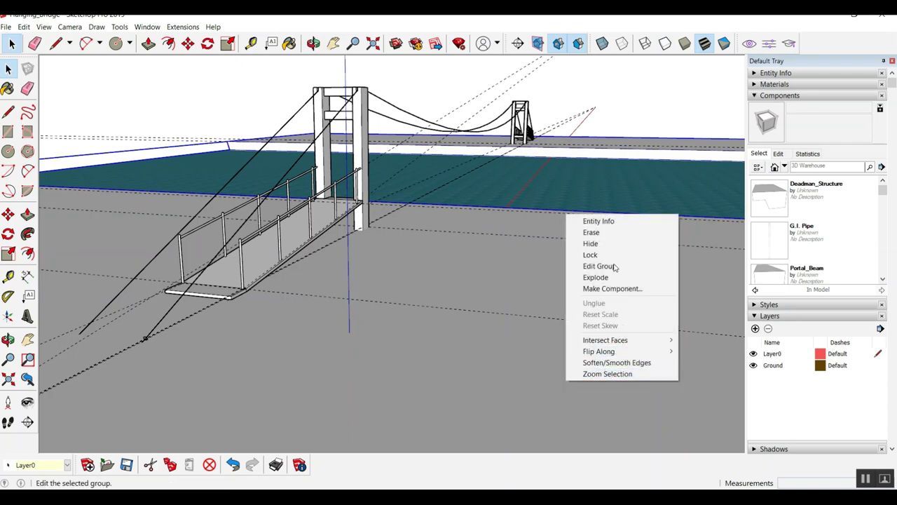
{"action": "left_click", "coordinate": [613, 224]}
{"action": "left_click", "coordinate": [848, 103]}
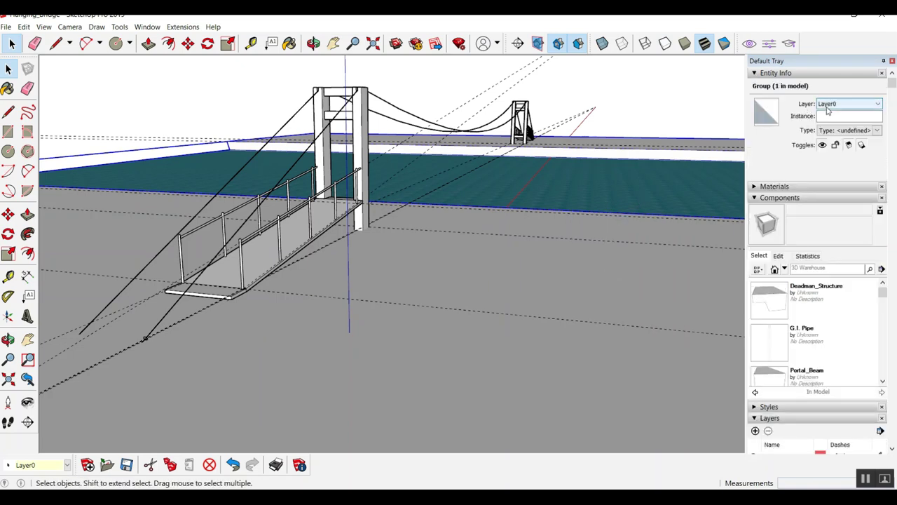
{"action": "left_click", "coordinate": [834, 119]}
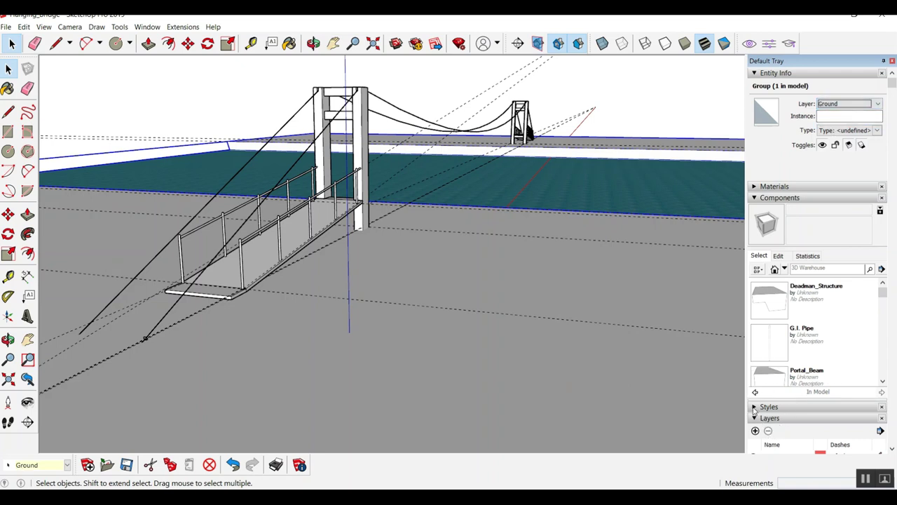
Turn off the Ground layer's visibility to reveal the tower footings
{"action": "left_click", "coordinate": [757, 200]}
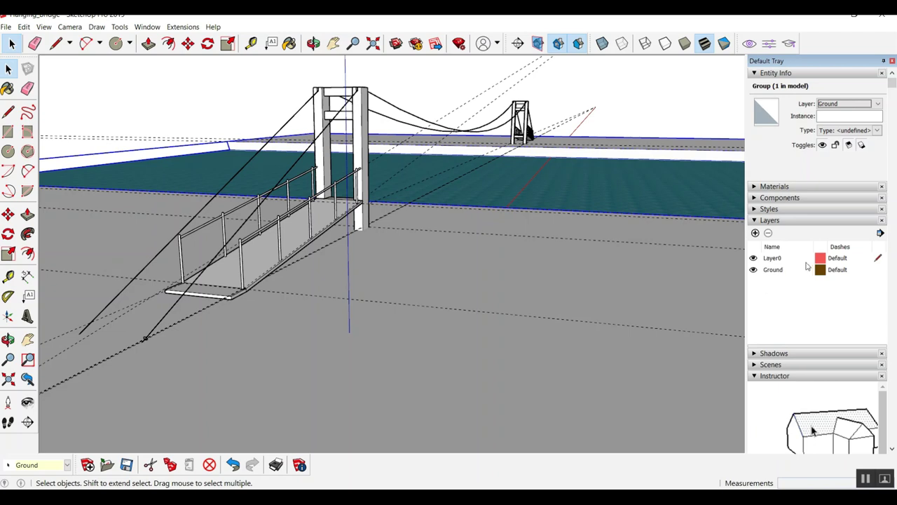
{"action": "left_click", "coordinate": [754, 270]}
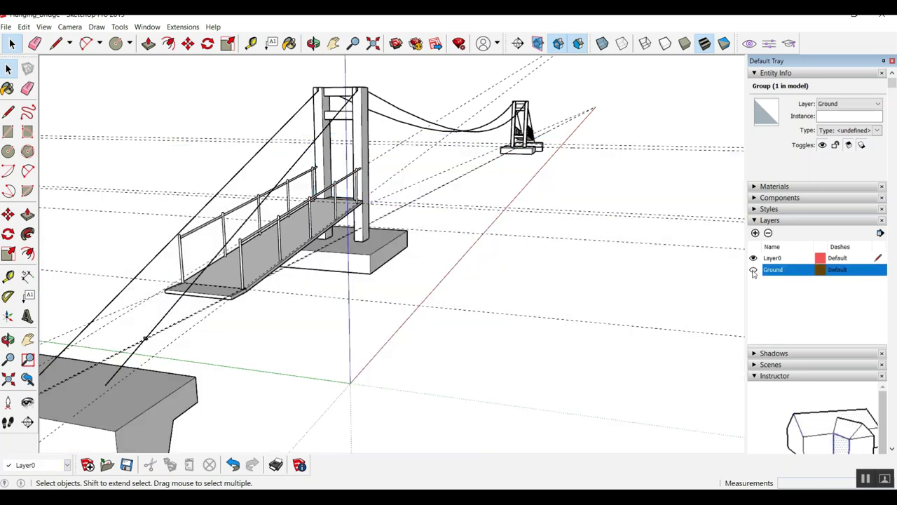
{"action": "mouse_move", "coordinate": [440, 290]}
{"action": "middle_mouse_down"}
{"action": "mouse_move", "coordinate": [319, 294]}
{"action": "mouse_move", "coordinate": [303, 306]}
{"action": "middle_mouse_up"}
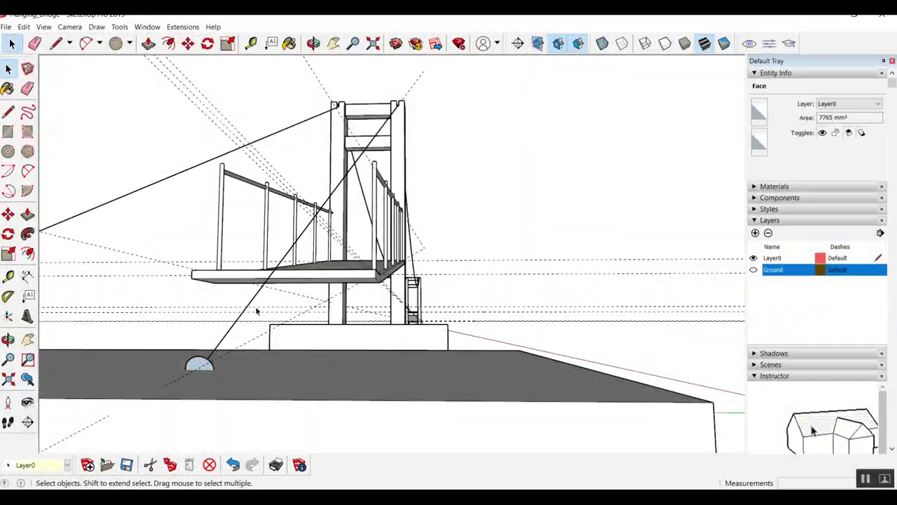
{"action": "left_click", "coordinate": [29, 236]}
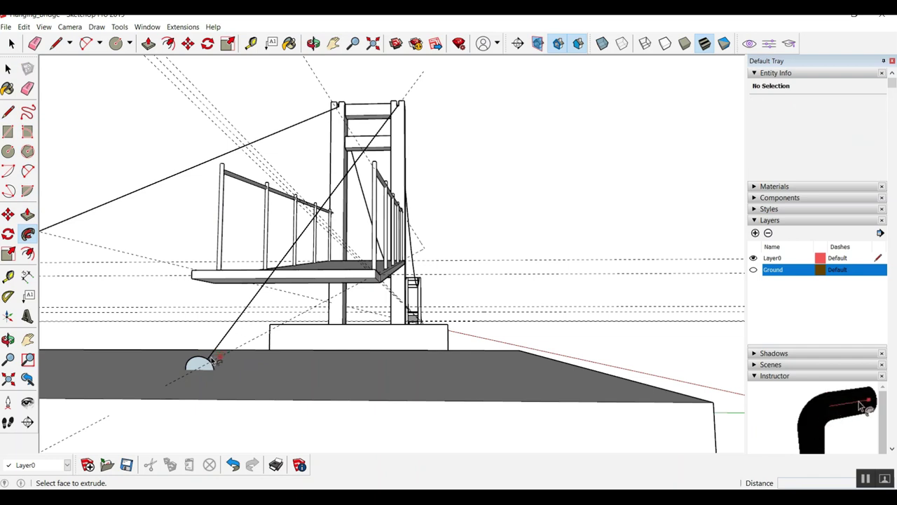
{"action": "scroll", "coordinate": [209, 358], "scroll_direction": "up", "scroll_amount": 3}
{"action": "middle_click_drag", "start_coordinate": [209, 357], "coordinate": [286, 316]}
{"action": "scroll", "coordinate": [286, 316], "scroll_direction": "up", "scroll_amount": 2}
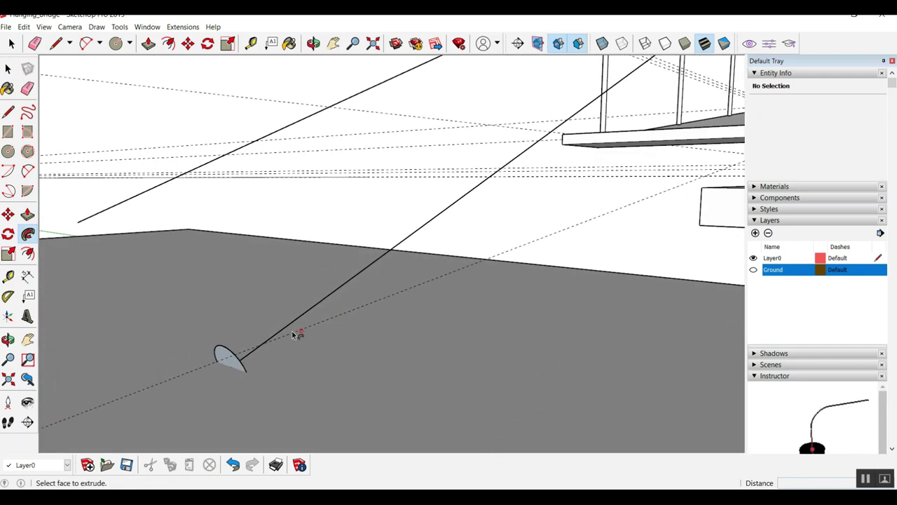
{"action": "left_click", "coordinate": [238, 366]}
{"action": "mouse_move", "coordinate": [244, 361]}
{"action": "left_mouse_down"}
{"action": "mouse_move", "coordinate": [639, 112]}
{"action": "mouse_move", "coordinate": [469, 177]}
{"action": "left_mouse_up"}
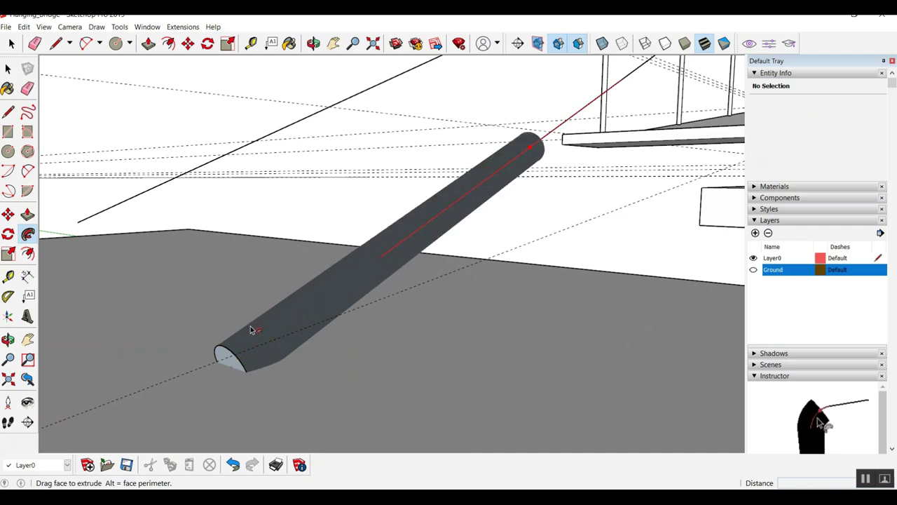
{"action": "key", "text": "ctrl+z"}
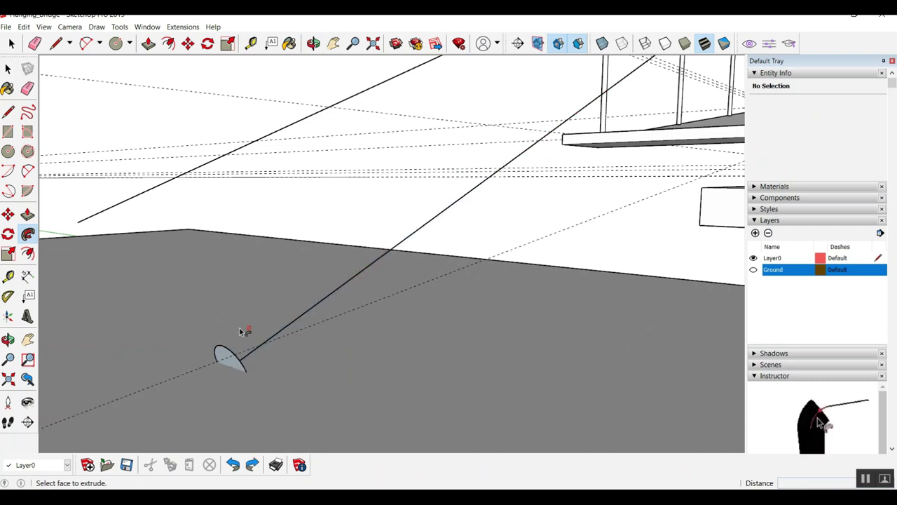
{"action": "scroll", "coordinate": [241, 331], "scroll_direction": "down", "scroll_amount": 1}
{"action": "key", "text": "space"}
{"action": "left_click", "coordinate": [277, 323]}
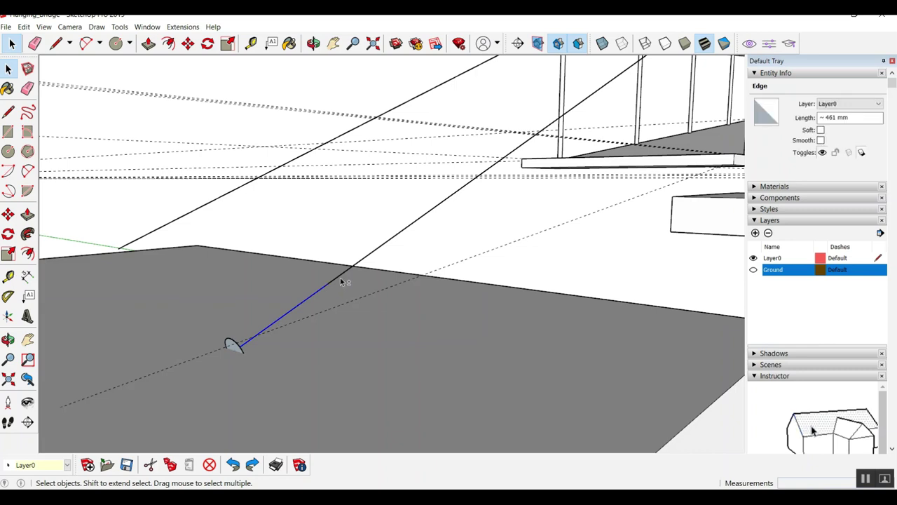
Select segments along the back-stay cable, orbit around the bridge, then clear the selection
{"action": "scroll", "coordinate": [324, 303], "scroll_direction": "down", "scroll_amount": 3}
{"action": "left_click", "coordinate": [311, 325], "text": "shift"}
{"action": "scroll", "coordinate": [310, 325], "scroll_direction": "down", "scroll_amount": 2}
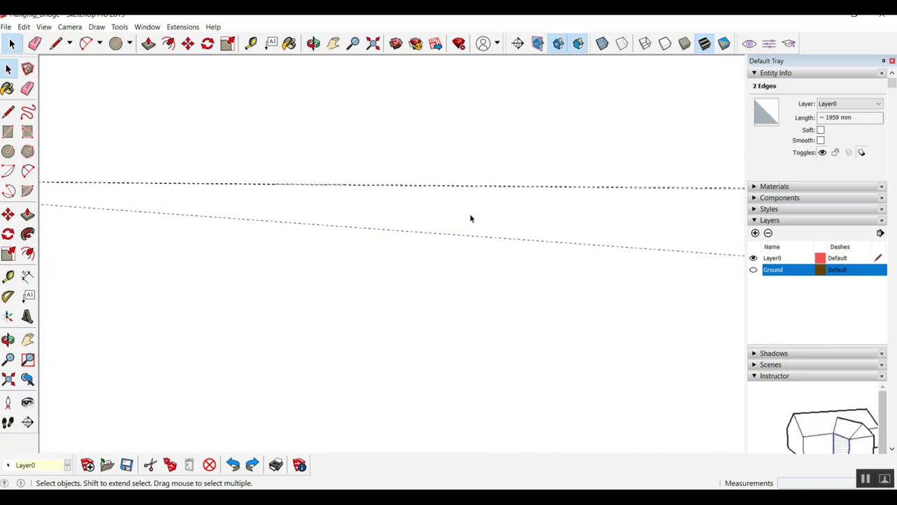
{"action": "scroll", "coordinate": [406, 316], "scroll_direction": "down", "scroll_amount": 3}
{"action": "left_click", "coordinate": [401, 320], "text": "shift"}
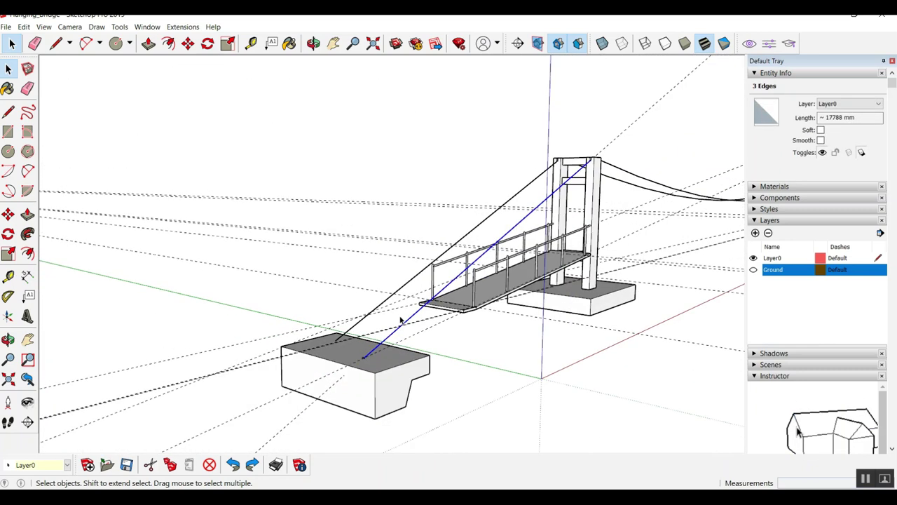
{"action": "scroll", "coordinate": [597, 171], "scroll_direction": "up", "scroll_amount": 2}
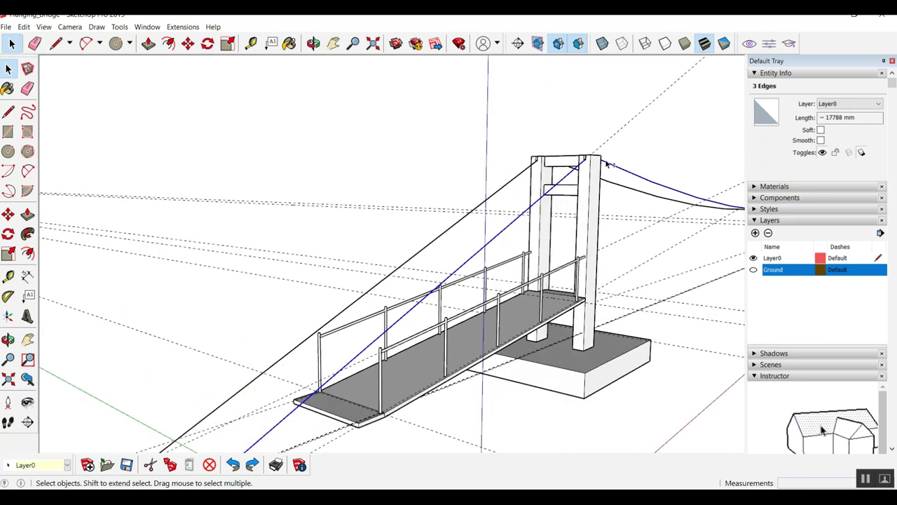
{"action": "scroll", "coordinate": [376, 232], "scroll_direction": "down", "scroll_amount": 4}
{"action": "scroll", "coordinate": [657, 193], "scroll_direction": "up", "scroll_amount": 3}
{"action": "scroll", "coordinate": [657, 193], "scroll_direction": "up", "scroll_amount": 1}
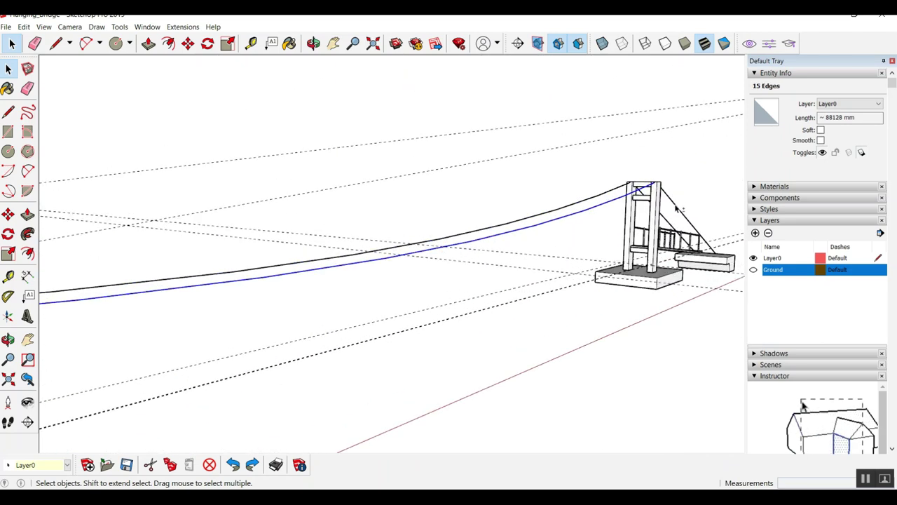
{"action": "scroll", "coordinate": [564, 232], "scroll_direction": "down", "scroll_amount": 2}
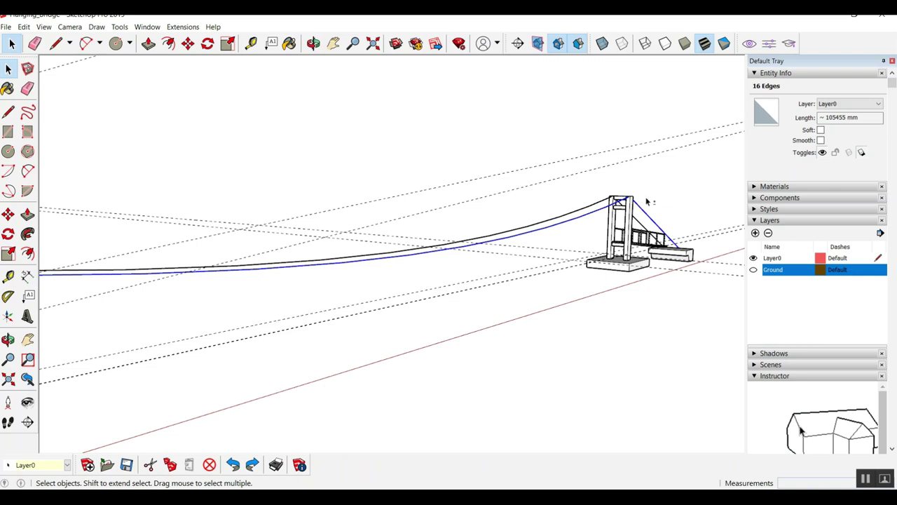
{"action": "mouse_move", "coordinate": [562, 232]}
{"action": "middle_mouse_down"}
{"action": "mouse_move", "coordinate": [587, 240]}
{"action": "mouse_move", "coordinate": [226, 242]}
{"action": "mouse_move", "coordinate": [194, 226]}
{"action": "middle_mouse_up"}
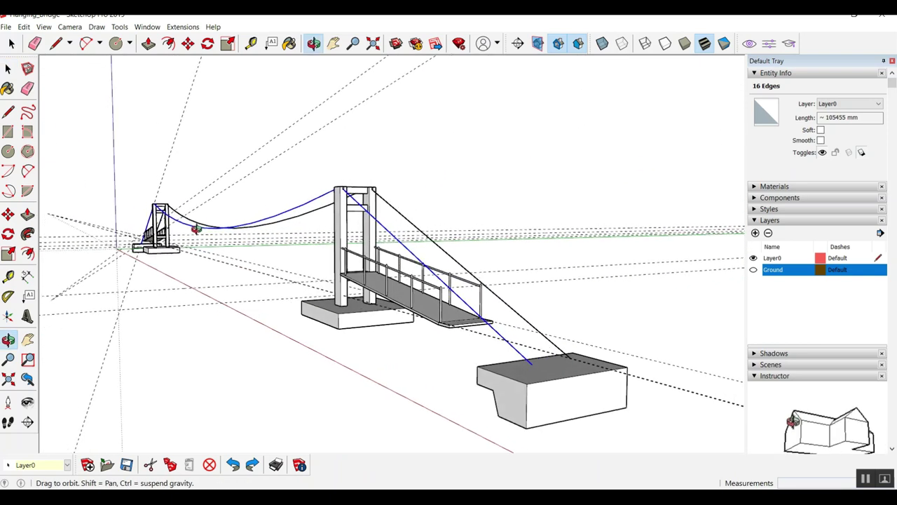
{"action": "scroll", "coordinate": [536, 379], "scroll_direction": "up", "scroll_amount": 2}
{"action": "scroll", "coordinate": [536, 379], "scroll_direction": "up", "scroll_amount": 2}
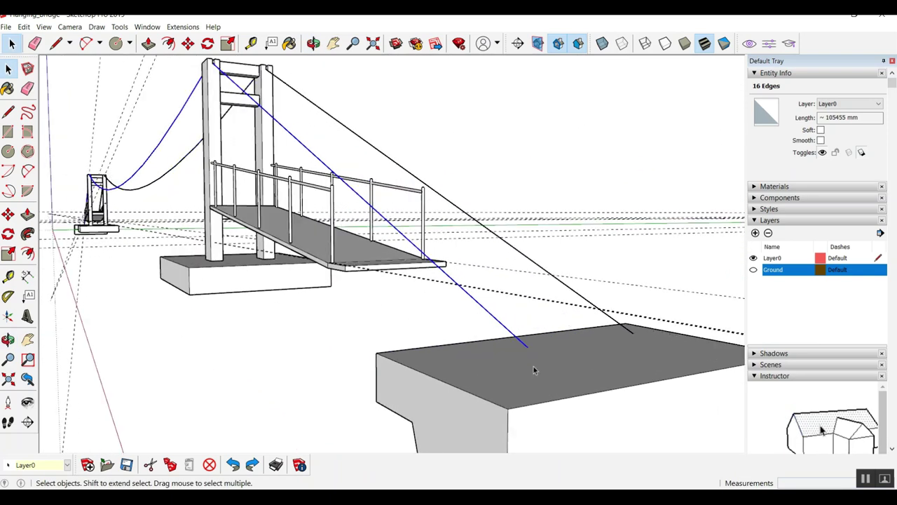
{"action": "left_click", "coordinate": [599, 251]}
{"action": "scroll", "coordinate": [521, 346], "scroll_direction": "up", "scroll_amount": 2}
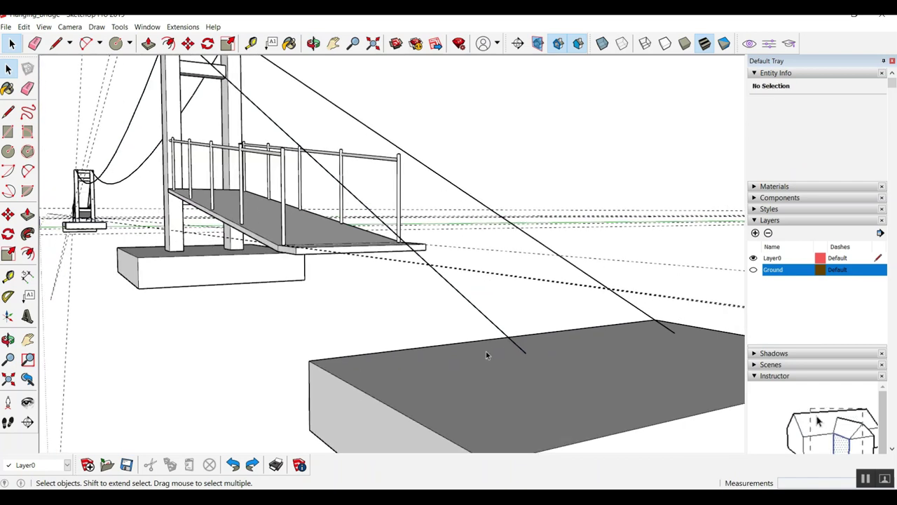
Guide the back-stay line downward and draw a short cable extension onto the abutment top
{"action": "key", "text": "t"}
{"action": "left_click", "coordinate": [502, 327]}
{"action": "left_click", "coordinate": [505, 328]}
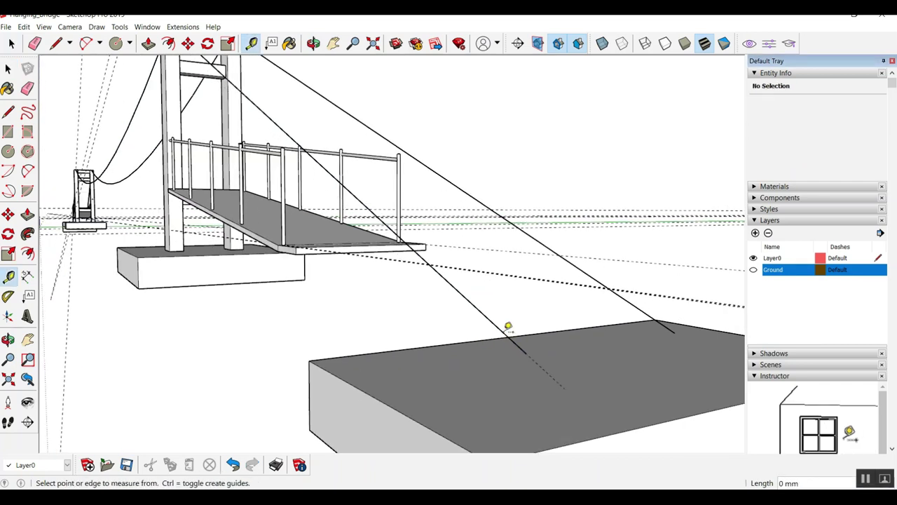
{"action": "key", "text": "l"}
{"action": "left_click", "coordinate": [526, 352]}
{"action": "key", "text": "space"}
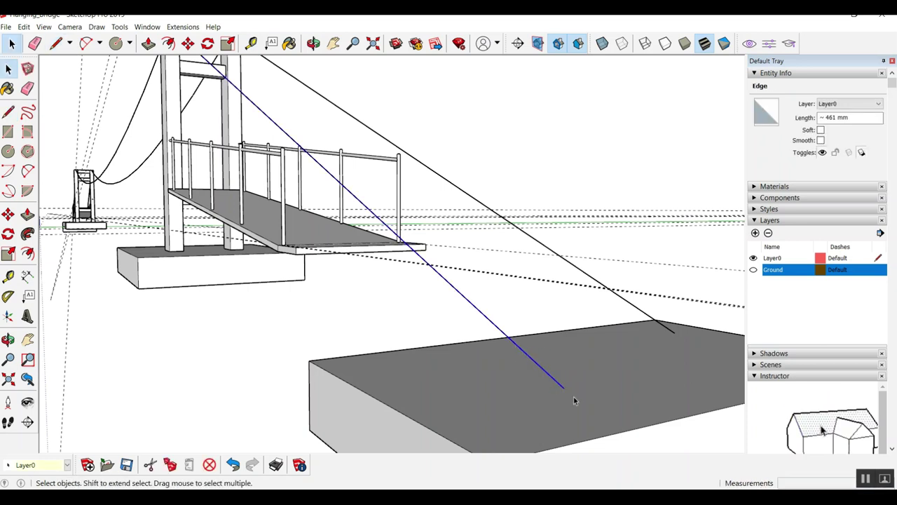
{"action": "scroll", "coordinate": [574, 400], "scroll_direction": "down", "scroll_amount": 3}
{"action": "scroll", "coordinate": [226, 184], "scroll_direction": "up", "scroll_amount": 5}
Select the cable curve, back-stay line and extension segment as the sweep path
{"action": "left_click", "coordinate": [223, 177]}
{"action": "scroll", "coordinate": [225, 176], "scroll_direction": "down", "scroll_amount": 4}
{"action": "scroll", "coordinate": [170, 242], "scroll_direction": "up", "scroll_amount": 3}
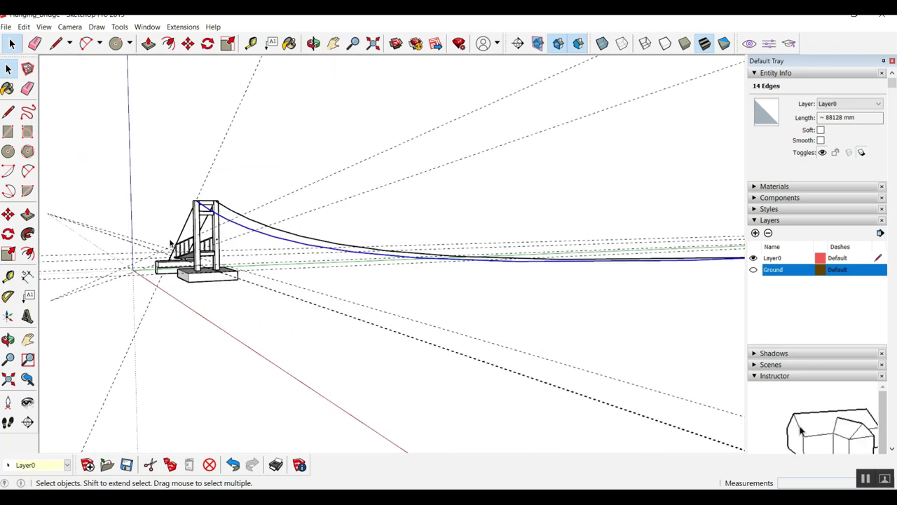
{"action": "scroll", "coordinate": [171, 242], "scroll_direction": "up", "scroll_amount": 3}
{"action": "middle_click_drag", "start_coordinate": [175, 249], "coordinate": [622, 291]}
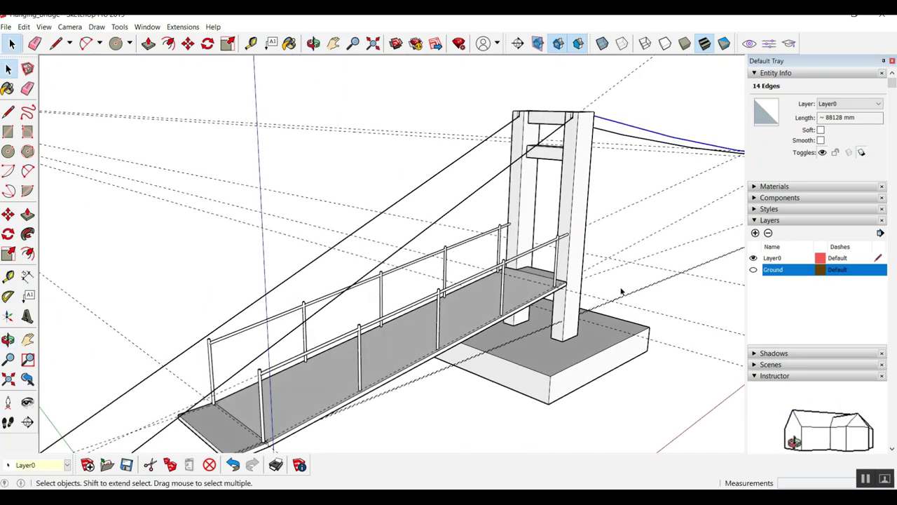
{"action": "scroll", "coordinate": [589, 160], "scroll_direction": "down", "scroll_amount": 3}
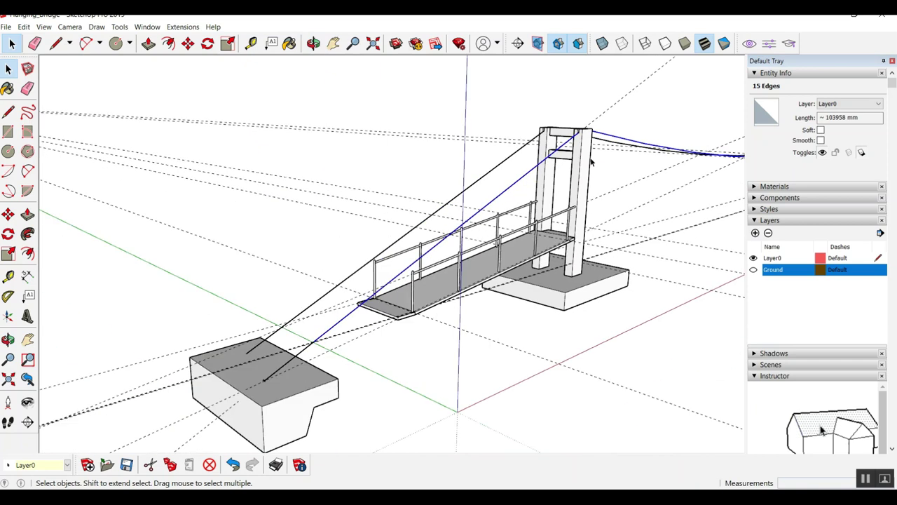
{"action": "scroll", "coordinate": [267, 391], "scroll_direction": "up", "scroll_amount": 2}
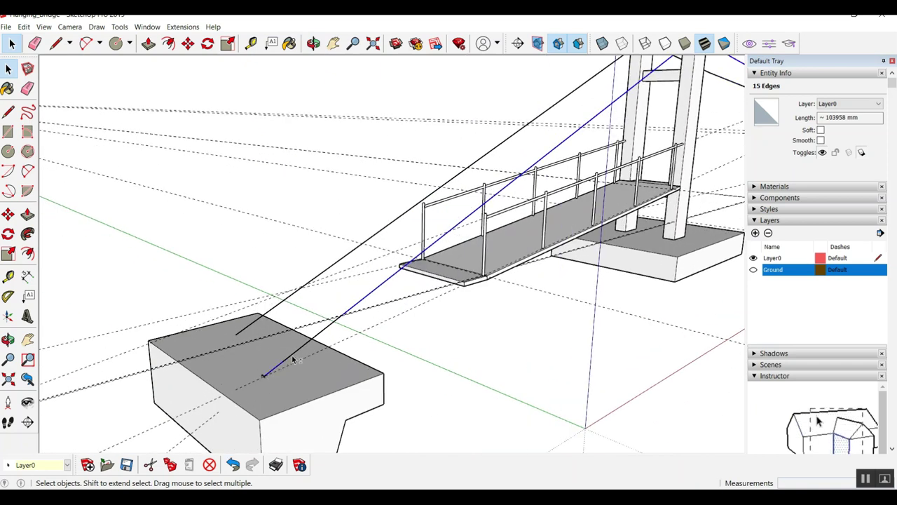
{"action": "left_click", "coordinate": [305, 349], "text": "shift"}
{"action": "left_click", "coordinate": [264, 376], "text": "shift"}
{"action": "scroll", "coordinate": [263, 382], "scroll_direction": "up", "scroll_amount": 1}
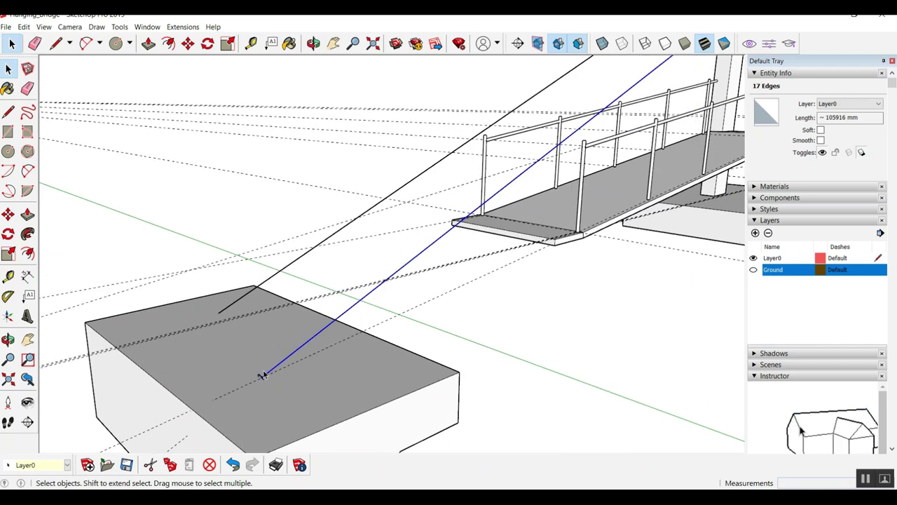
{"action": "scroll", "coordinate": [264, 382], "scroll_direction": "up", "scroll_amount": 2}
Follow Me the small circular face at the abutment into a round back-stay tube
{"action": "left_click", "coordinate": [27, 234]}
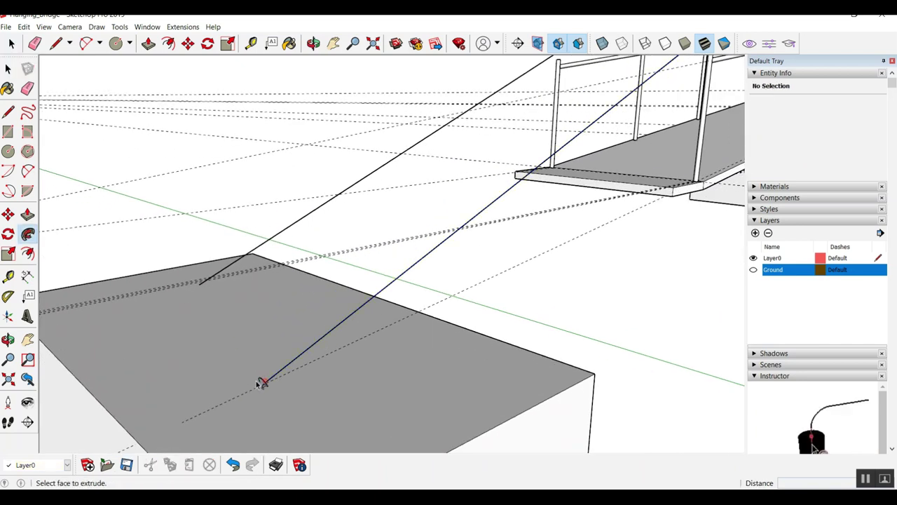
{"action": "left_click", "coordinate": [263, 383]}
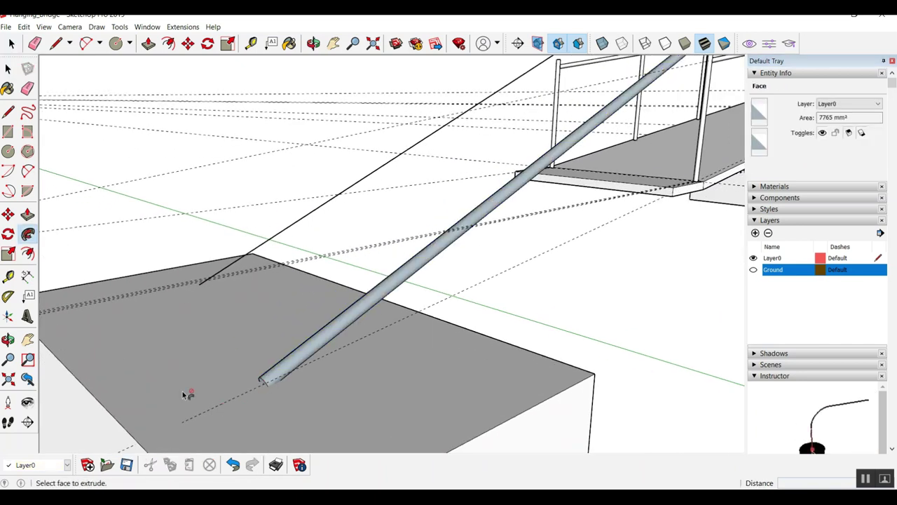
{"action": "scroll", "coordinate": [188, 394], "scroll_direction": "down", "scroll_amount": 5}
{"action": "scroll", "coordinate": [161, 413], "scroll_direction": "down", "scroll_amount": 2}
{"action": "mouse_move", "coordinate": [132, 379]}
{"action": "middle_mouse_down"}
{"action": "mouse_move", "coordinate": [396, 363]}
{"action": "mouse_move", "coordinate": [305, 312]}
{"action": "middle_mouse_up"}
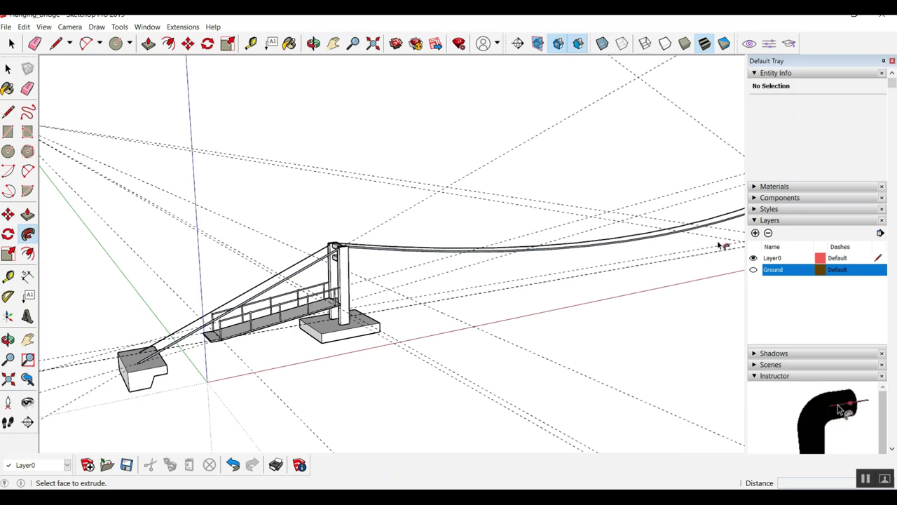
{"action": "scroll", "coordinate": [722, 245], "scroll_direction": "up", "scroll_amount": 3}
{"action": "key", "text": "space"}
{"action": "scroll", "coordinate": [619, 263], "scroll_direction": "down", "scroll_amount": 3}
{"action": "scroll", "coordinate": [220, 337], "scroll_direction": "down", "scroll_amount": 2}
{"action": "scroll", "coordinate": [254, 343], "scroll_direction": "up", "scroll_amount": 3}
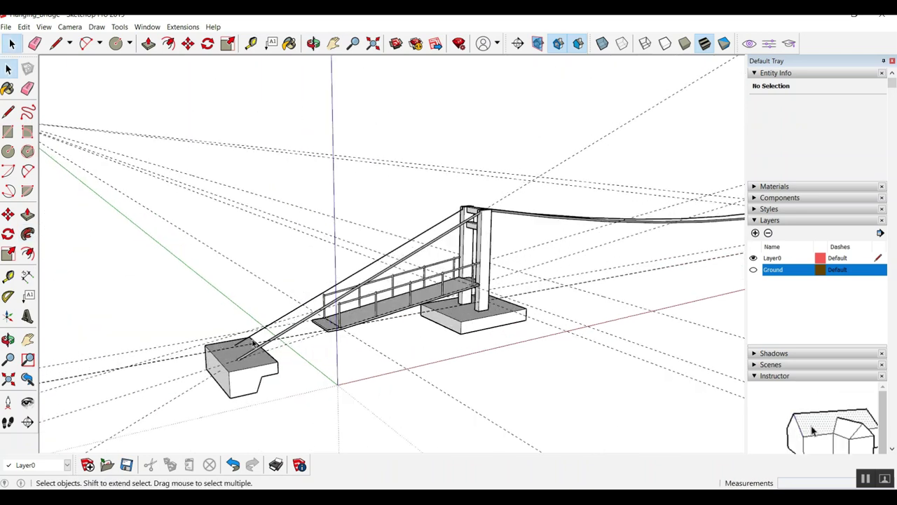
{"action": "scroll", "coordinate": [253, 344], "scroll_direction": "up", "scroll_amount": 2}
{"action": "scroll", "coordinate": [233, 373], "scroll_direction": "up", "scroll_amount": 2}
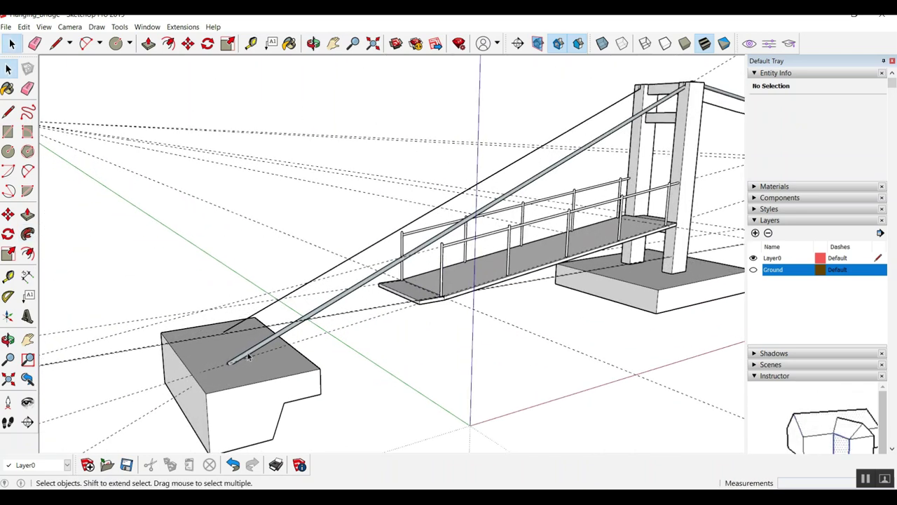
Make the whole back-stay tube into a group
{"action": "triple_click", "coordinate": [248, 356]}
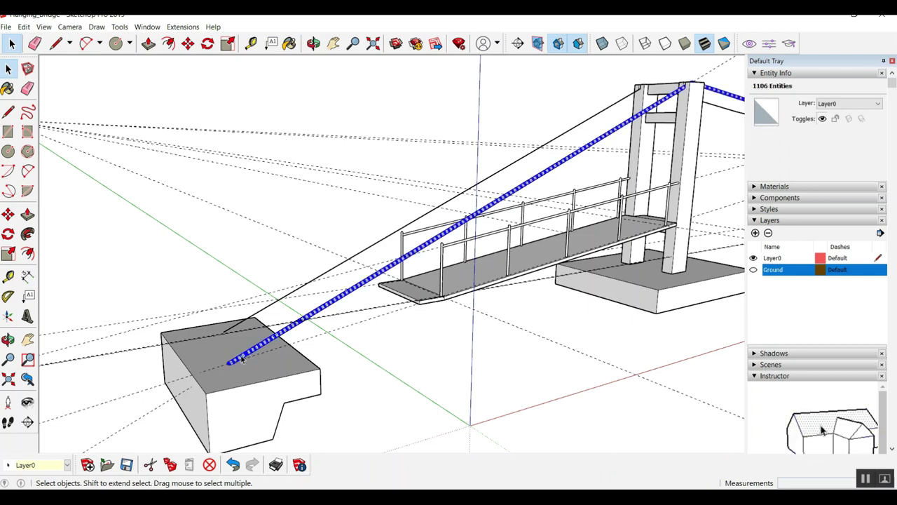
{"action": "right_click", "coordinate": [242, 359]}
{"action": "left_click", "coordinate": [278, 259]}
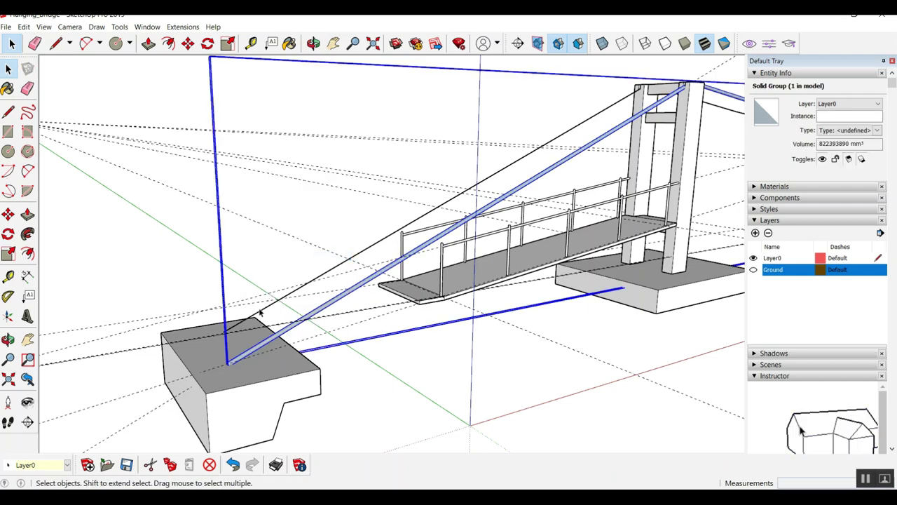
{"action": "key", "text": "m"}
{"action": "scroll", "coordinate": [235, 332], "scroll_direction": "up", "scroll_amount": 3}
{"action": "middle_click_drag", "start_coordinate": [235, 358], "coordinate": [379, 391]}
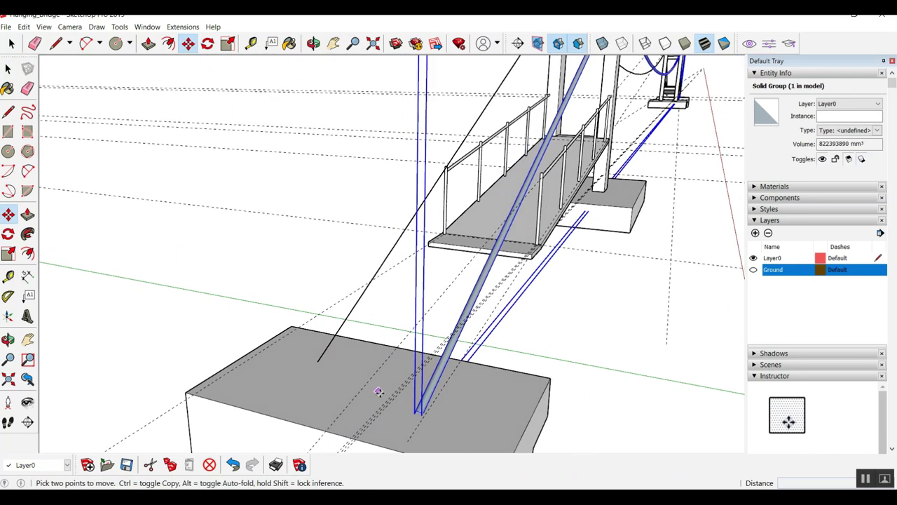
{"action": "scroll", "coordinate": [397, 420], "scroll_direction": "up", "scroll_amount": 2}
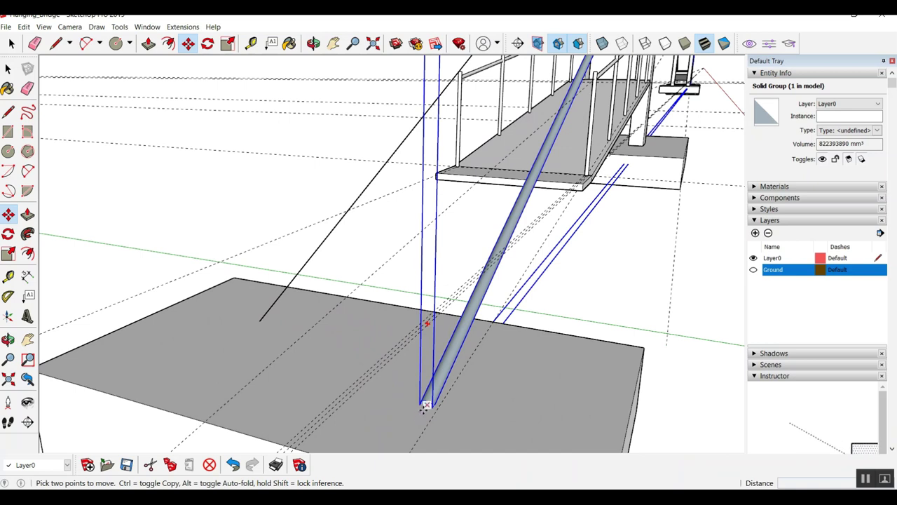
{"action": "key", "text": "space"}
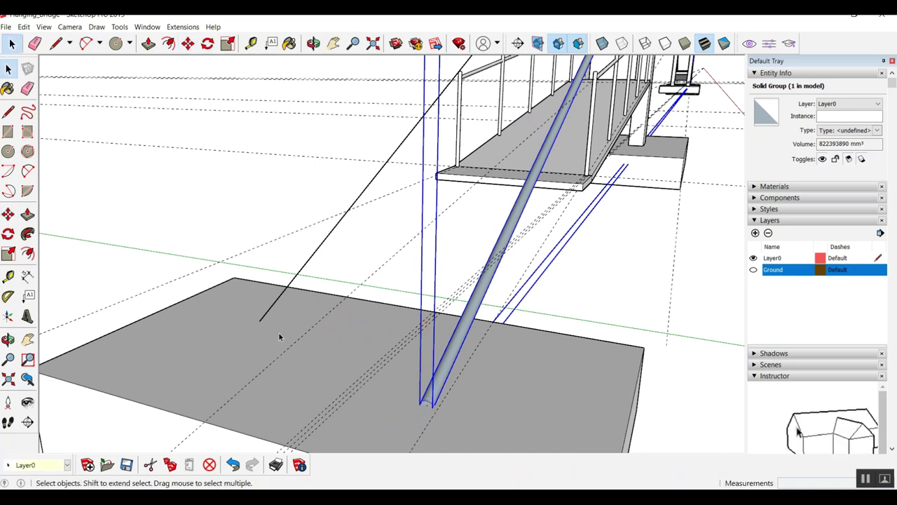
Copy the tube group 1800 mm over onto the second back-stay line
{"action": "key", "text": "t"}
{"action": "left_click", "coordinate": [267, 310]}
{"action": "key", "text": "m"}
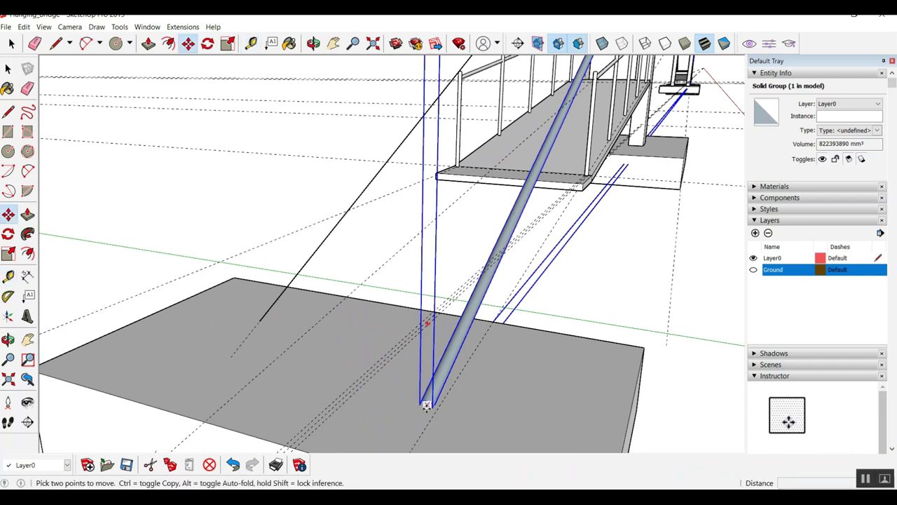
{"action": "left_click", "coordinate": [425, 404]}
{"action": "key", "text": "ctrl"}
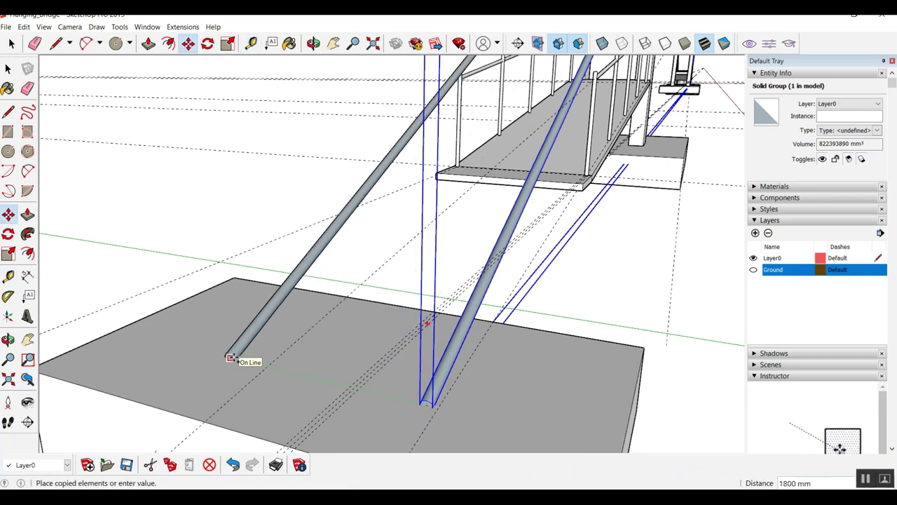
{"action": "left_click", "coordinate": [231, 358]}
{"action": "key", "text": "space"}
{"action": "left_click", "coordinate": [142, 310]}
{"action": "scroll", "coordinate": [146, 304], "scroll_direction": "down", "scroll_amount": 3}
{"action": "mouse_move", "coordinate": [146, 306]}
{"action": "middle_mouse_down"}
{"action": "mouse_move", "coordinate": [190, 281]}
{"action": "mouse_move", "coordinate": [166, 310]}
{"action": "middle_mouse_up"}
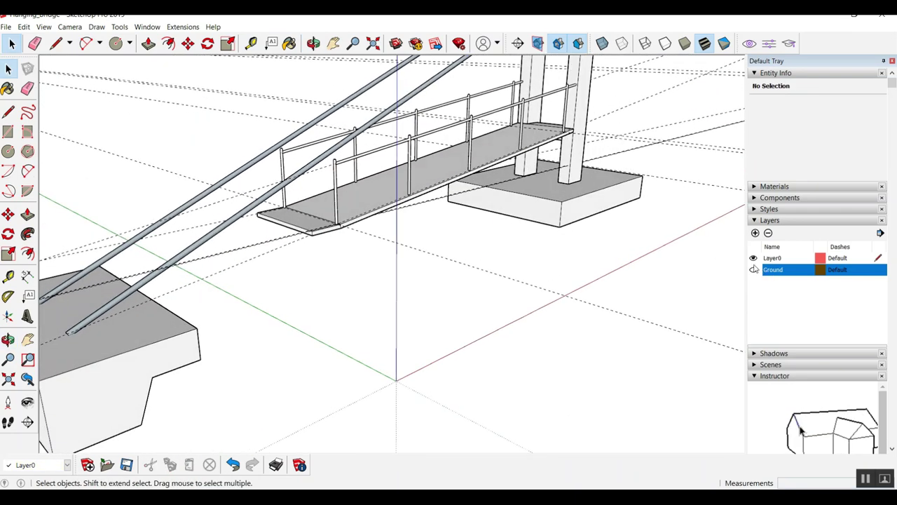
Make the Ground layer visible again, then delete all construction guides from the bridge model
{"action": "left_click", "coordinate": [754, 269]}
{"action": "mouse_move", "coordinate": [365, 414]}
{"action": "middle_mouse_down"}
{"action": "mouse_move", "coordinate": [326, 362]}
{"action": "mouse_move", "coordinate": [375, 312]}
{"action": "mouse_move", "coordinate": [551, 349]}
{"action": "mouse_move", "coordinate": [645, 300]}
{"action": "middle_mouse_up"}
{"action": "mouse_move", "coordinate": [347, 200]}
{"action": "middle_mouse_down"}
{"action": "mouse_move", "coordinate": [352, 175]}
{"action": "mouse_move", "coordinate": [384, 183]}
{"action": "middle_mouse_up"}
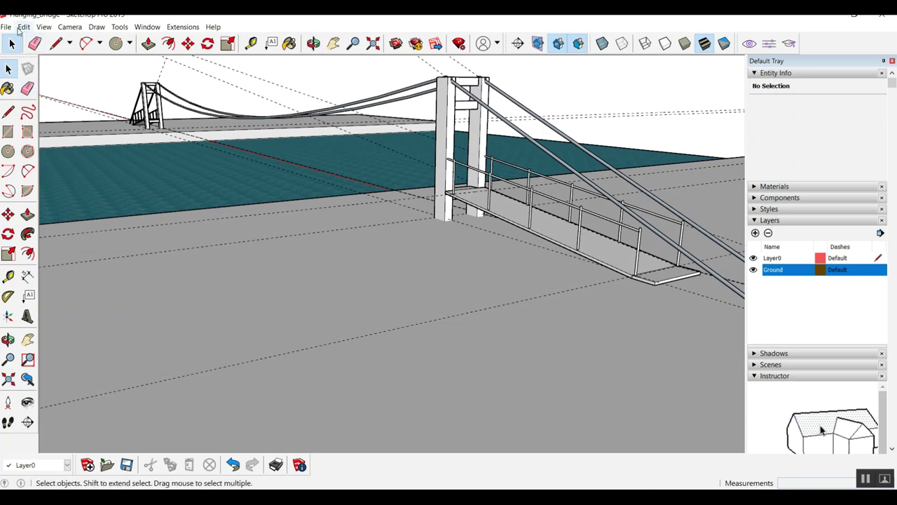
{"action": "left_click", "coordinate": [24, 27]}
{"action": "left_click", "coordinate": [64, 122]}
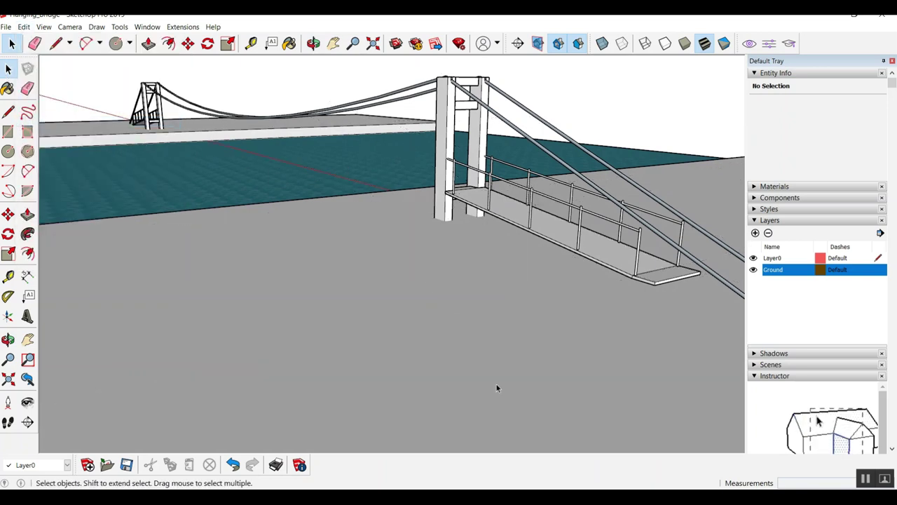
{"action": "mouse_move", "coordinate": [544, 314]}
{"action": "middle_mouse_down"}
{"action": "mouse_move", "coordinate": [310, 305]}
{"action": "mouse_move", "coordinate": [378, 284]}
{"action": "mouse_move", "coordinate": [414, 251]}
{"action": "middle_mouse_up"}
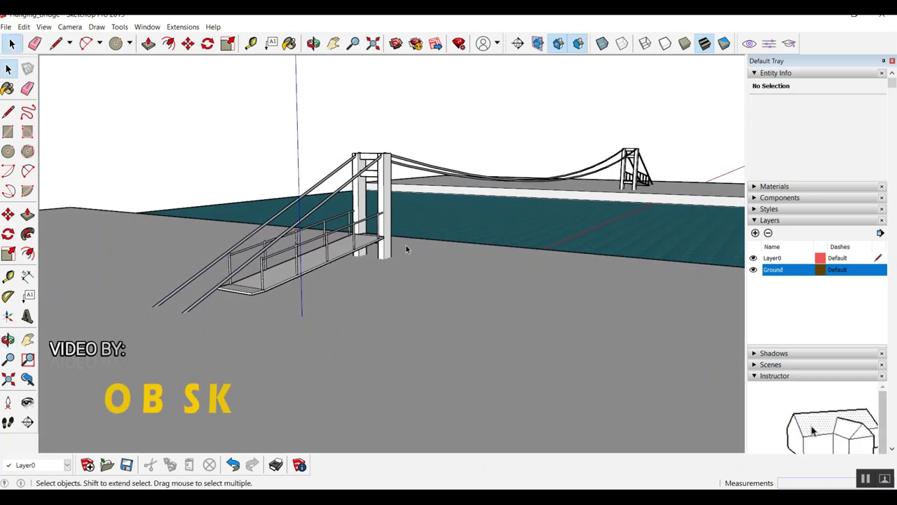
{"action": "middle_click_drag", "start_coordinate": [431, 256], "coordinate": [559, 251]}
{"action": "scroll", "coordinate": [543, 245], "scroll_direction": "up", "scroll_amount": 2}
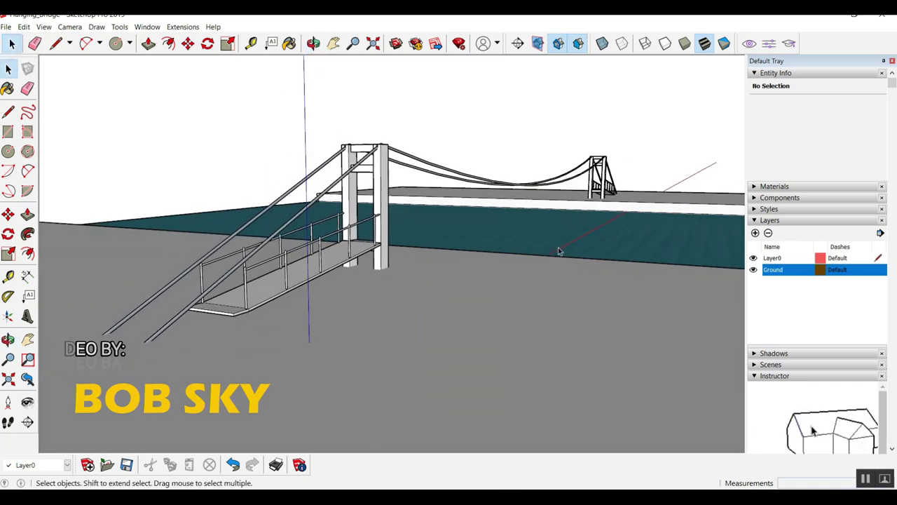
{"action": "scroll", "coordinate": [277, 273], "scroll_direction": "up", "scroll_amount": 2}
{"action": "scroll", "coordinate": [267, 272], "scroll_direction": "up", "scroll_amount": 2}
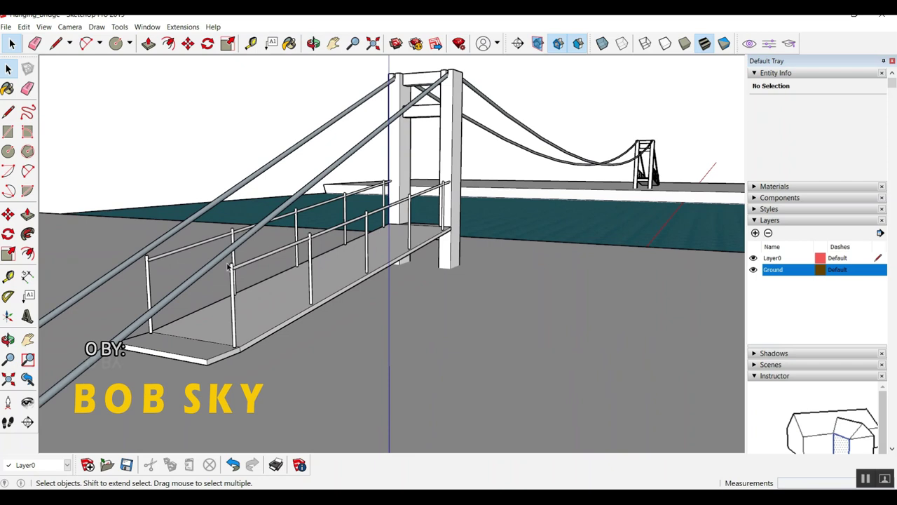
{"action": "scroll", "coordinate": [239, 267], "scroll_direction": "up", "scroll_amount": 3}
{"action": "scroll", "coordinate": [234, 274], "scroll_direction": "down", "scroll_amount": 3}
{"action": "scroll", "coordinate": [238, 294], "scroll_direction": "down", "scroll_amount": 1}
{"action": "middle_click_drag", "start_coordinate": [238, 306], "coordinate": [245, 316]}
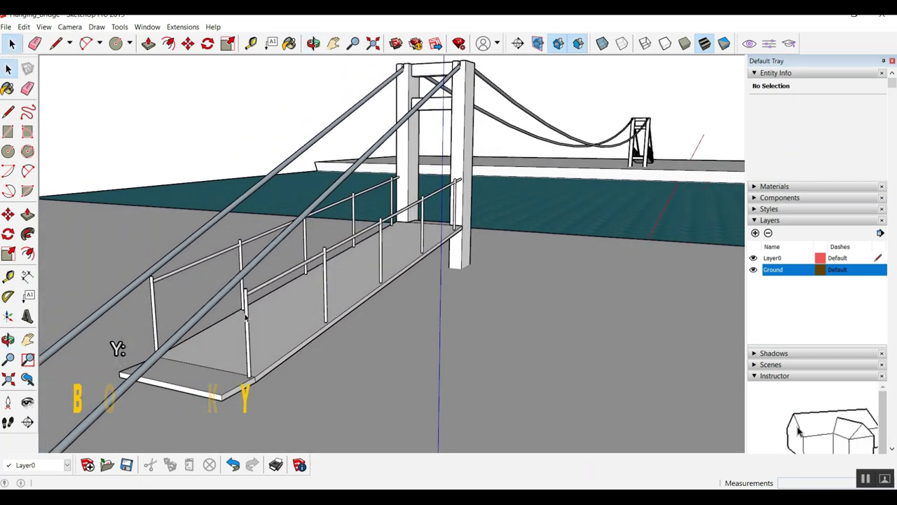